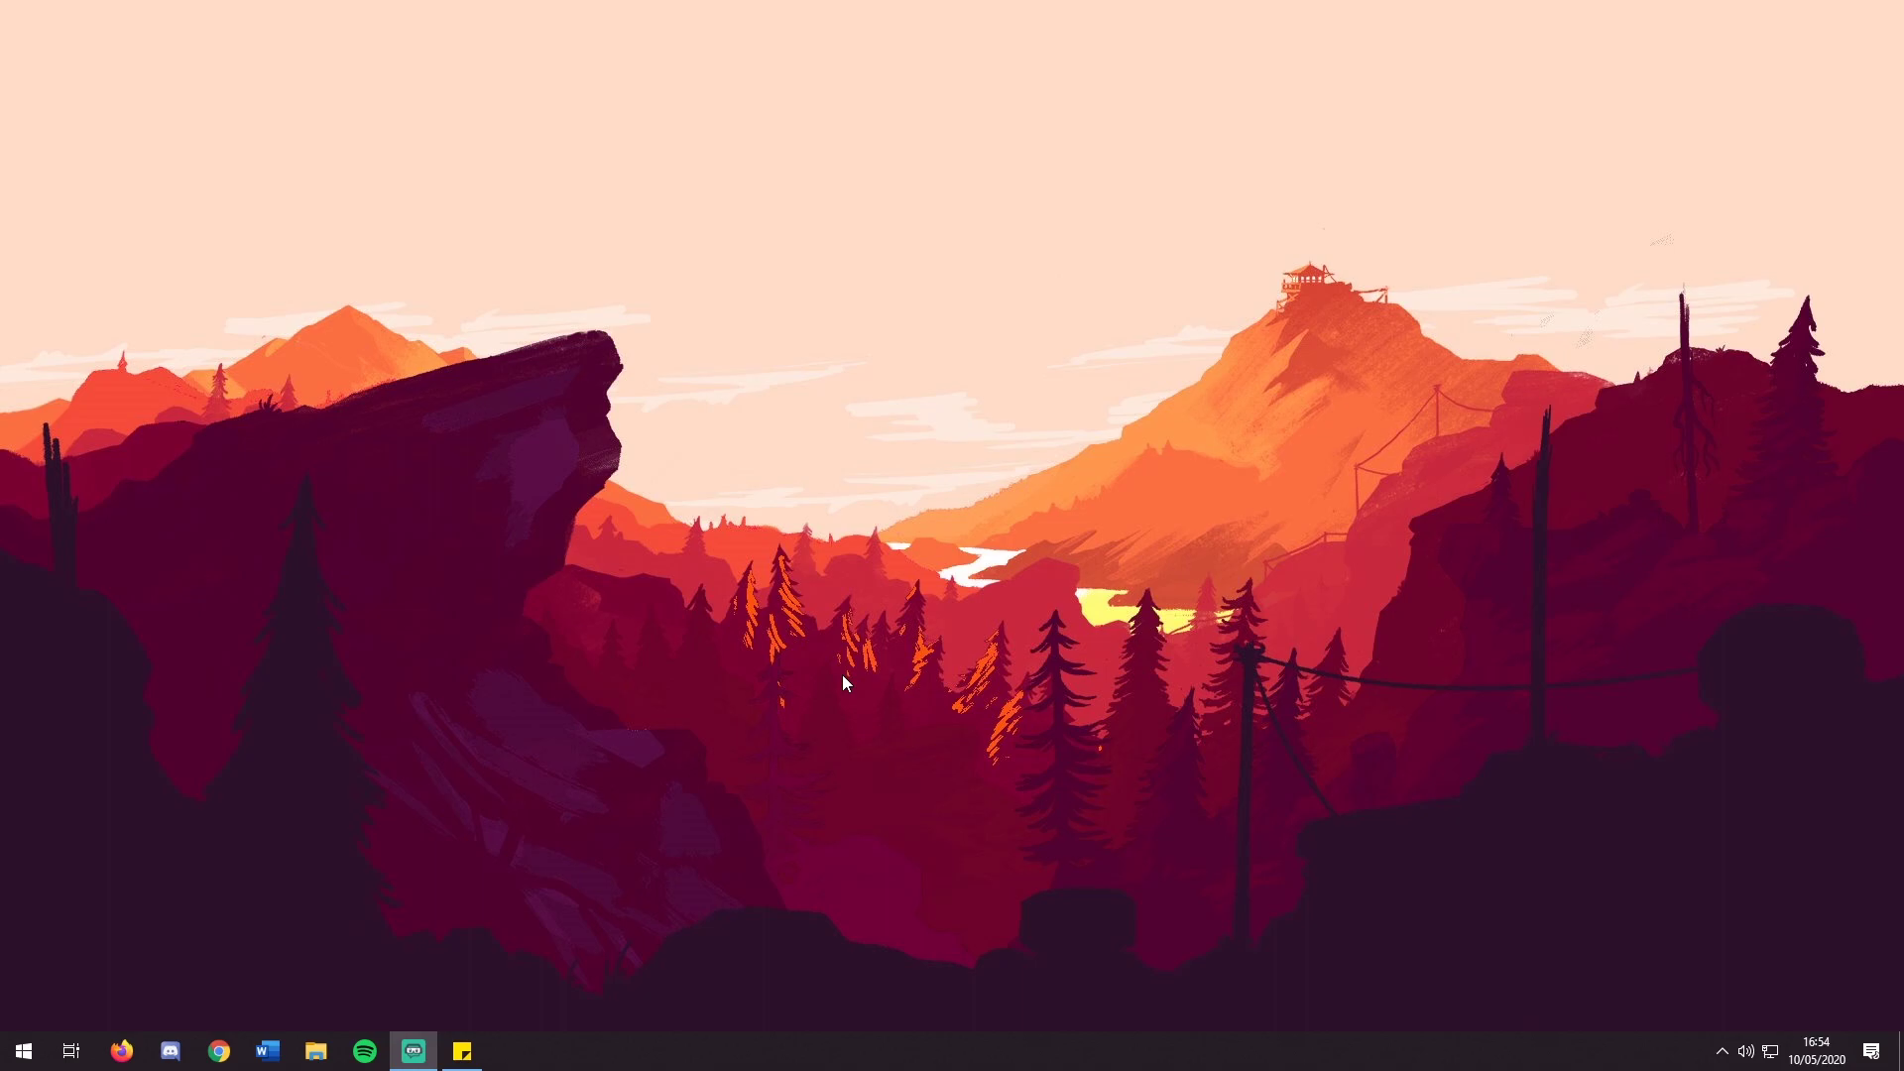
Step: Open Command Prompt and run ipconfig to show the Ethernet adapter's IPv4 address and gateway
key(super)
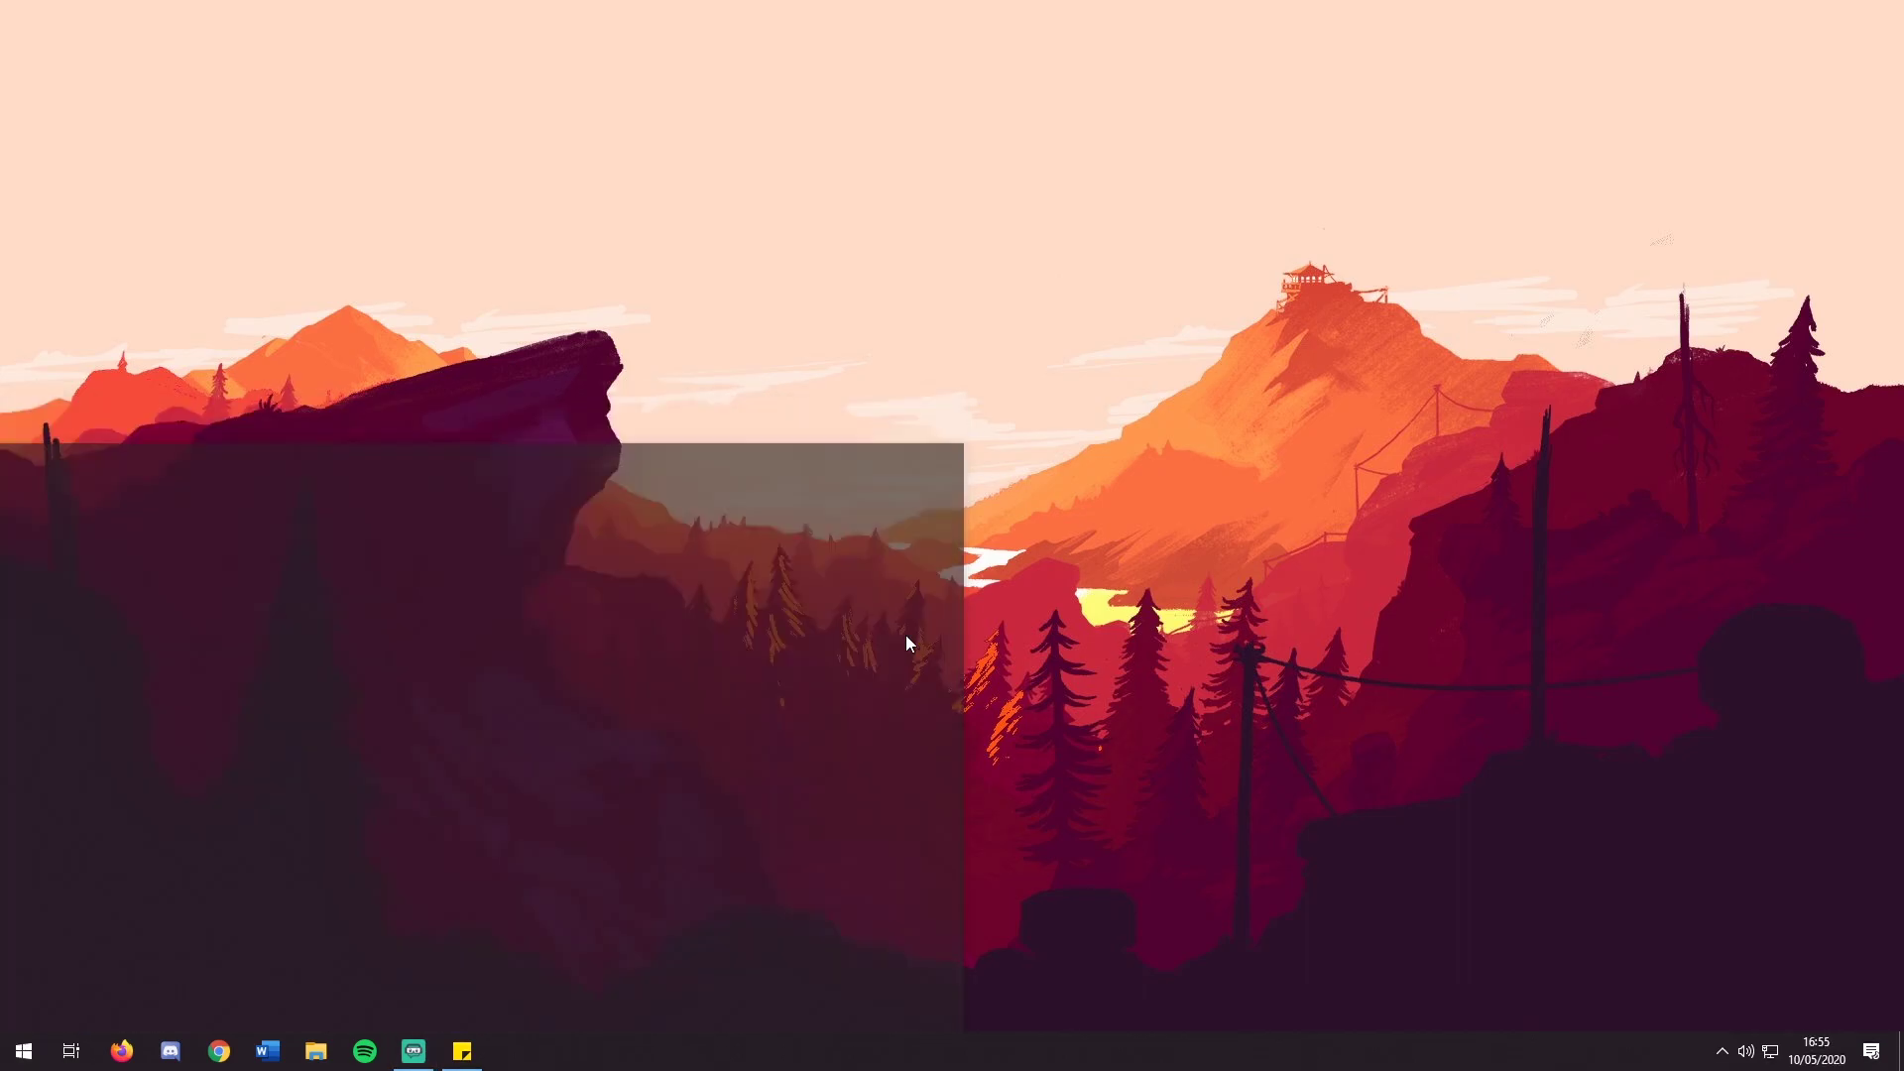
text(coam)
key(BackSpace)
key(BackSpace)
text(mand)
key(Return)
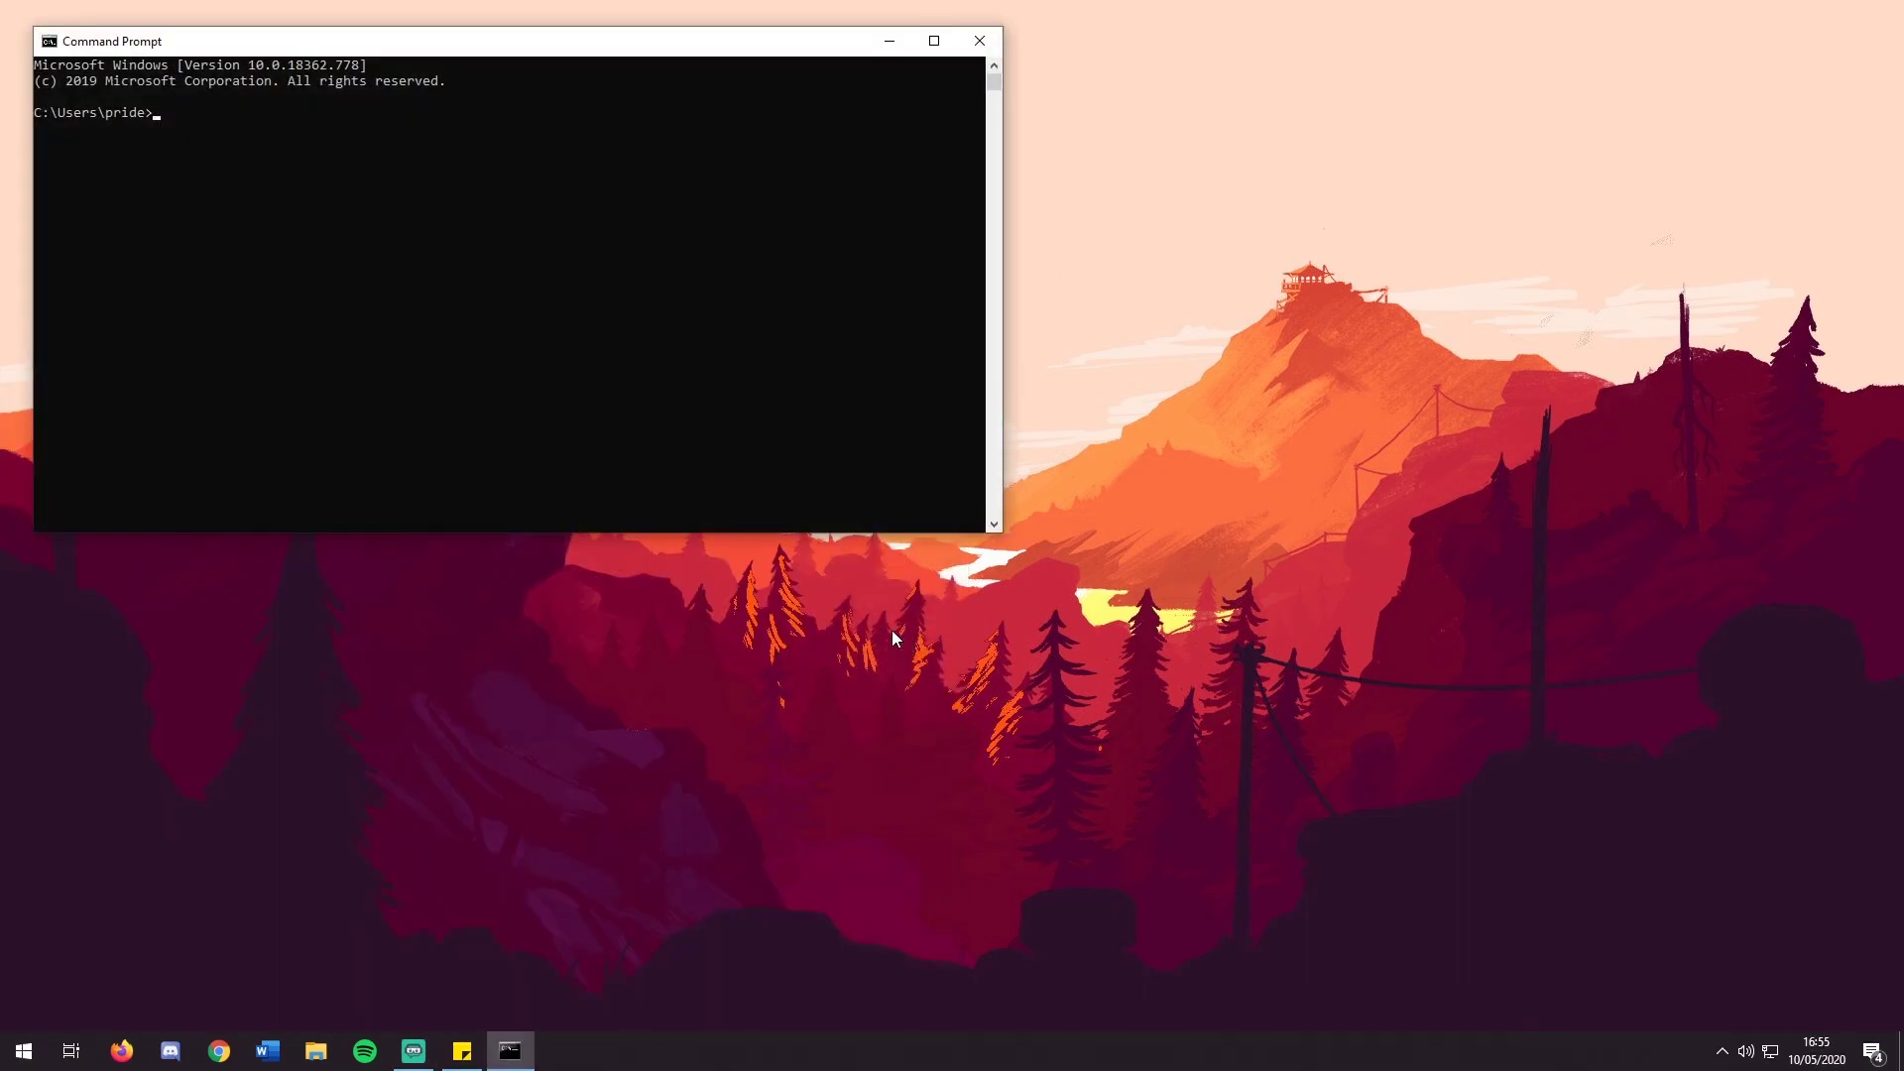
text(ipconfig)
key(Return)
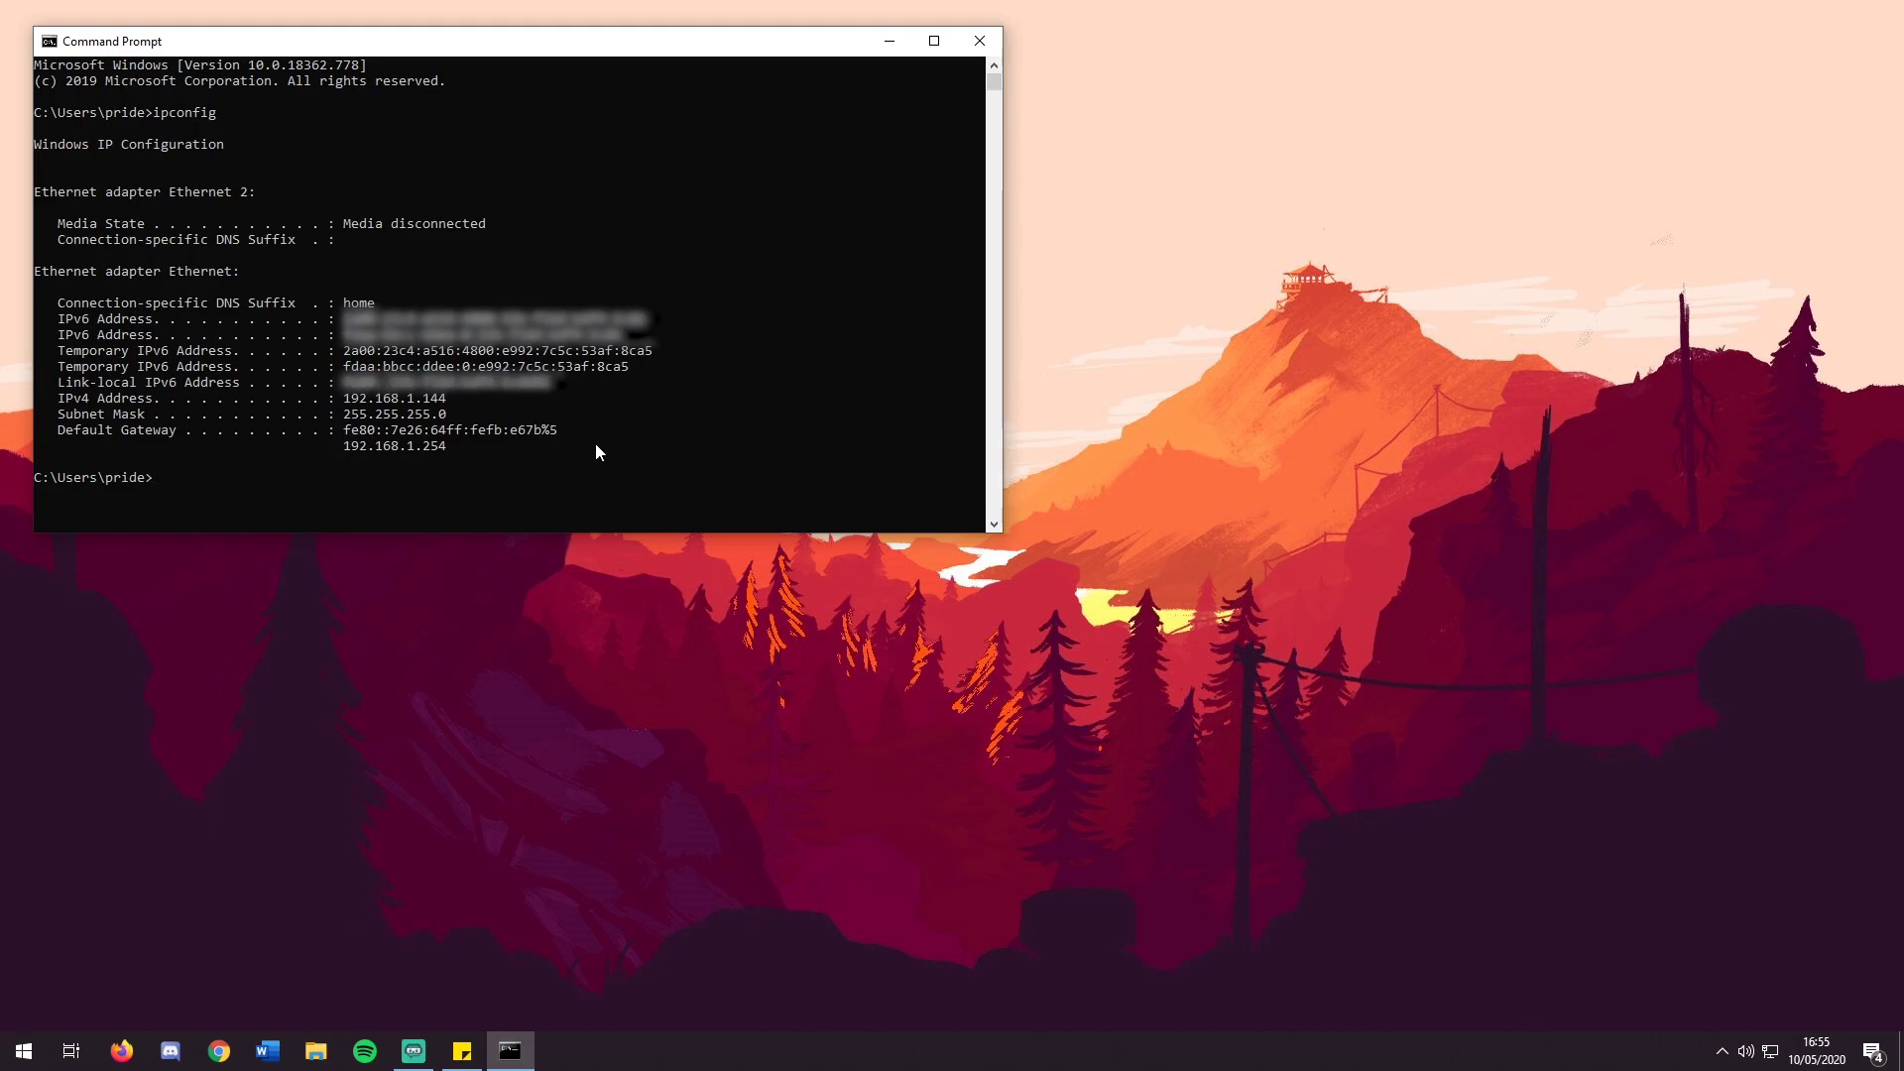
Step: Close Command Prompt and go to the Ethernet page under Settings' Network & Internet
click(980, 40)
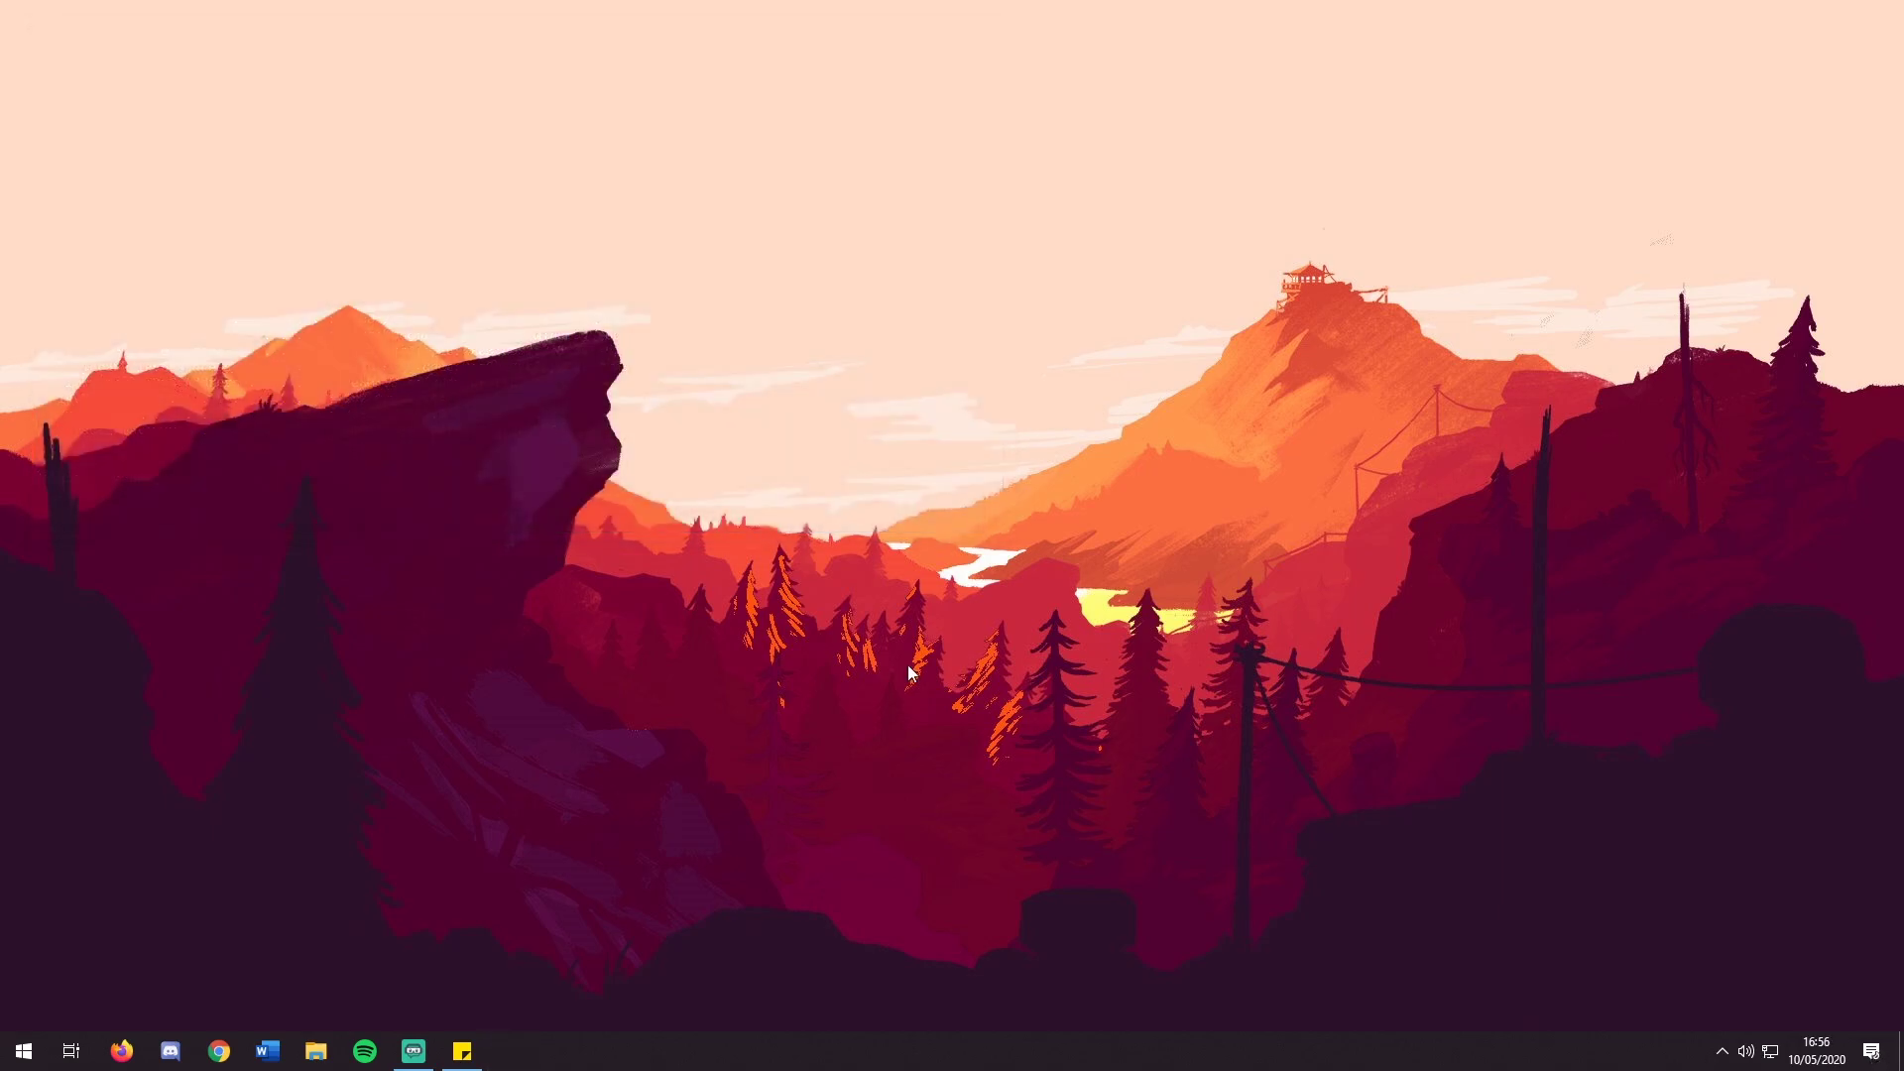
key(super)
text(settings)
key(Return)
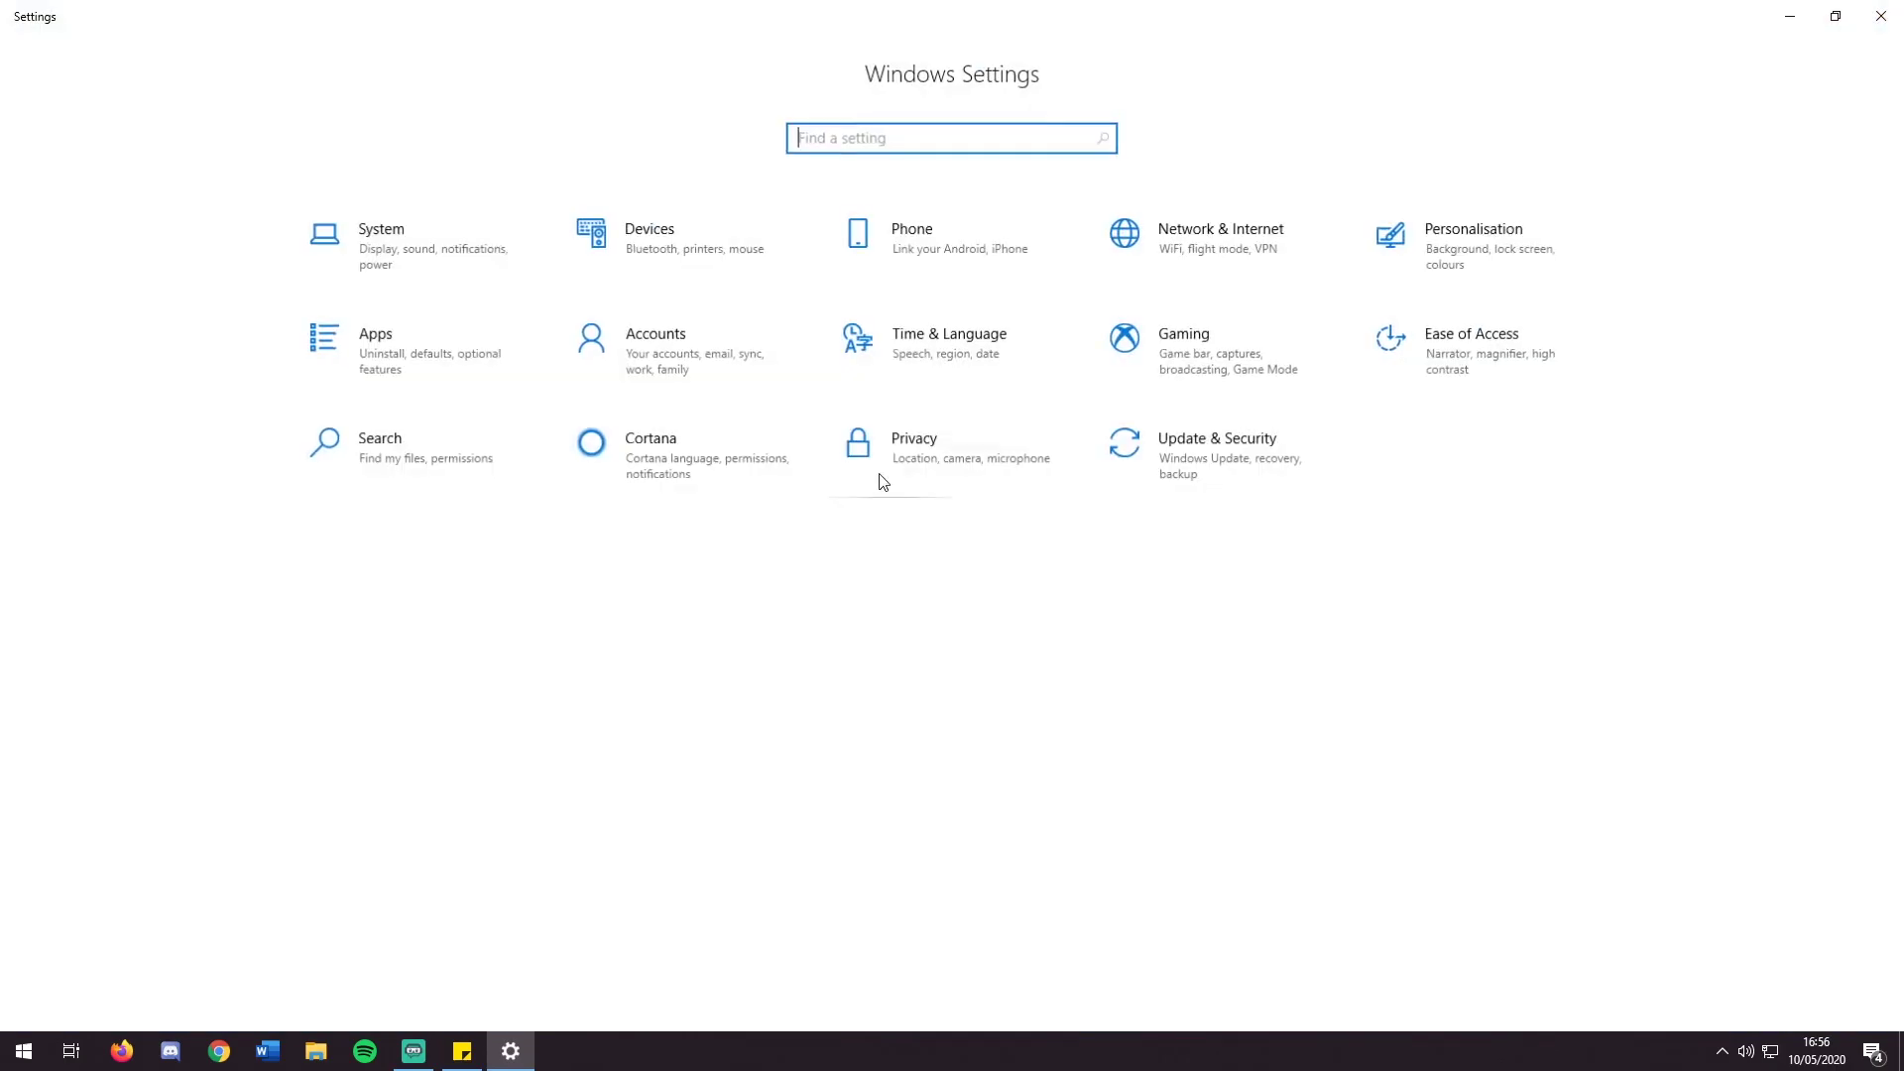
click(1262, 247)
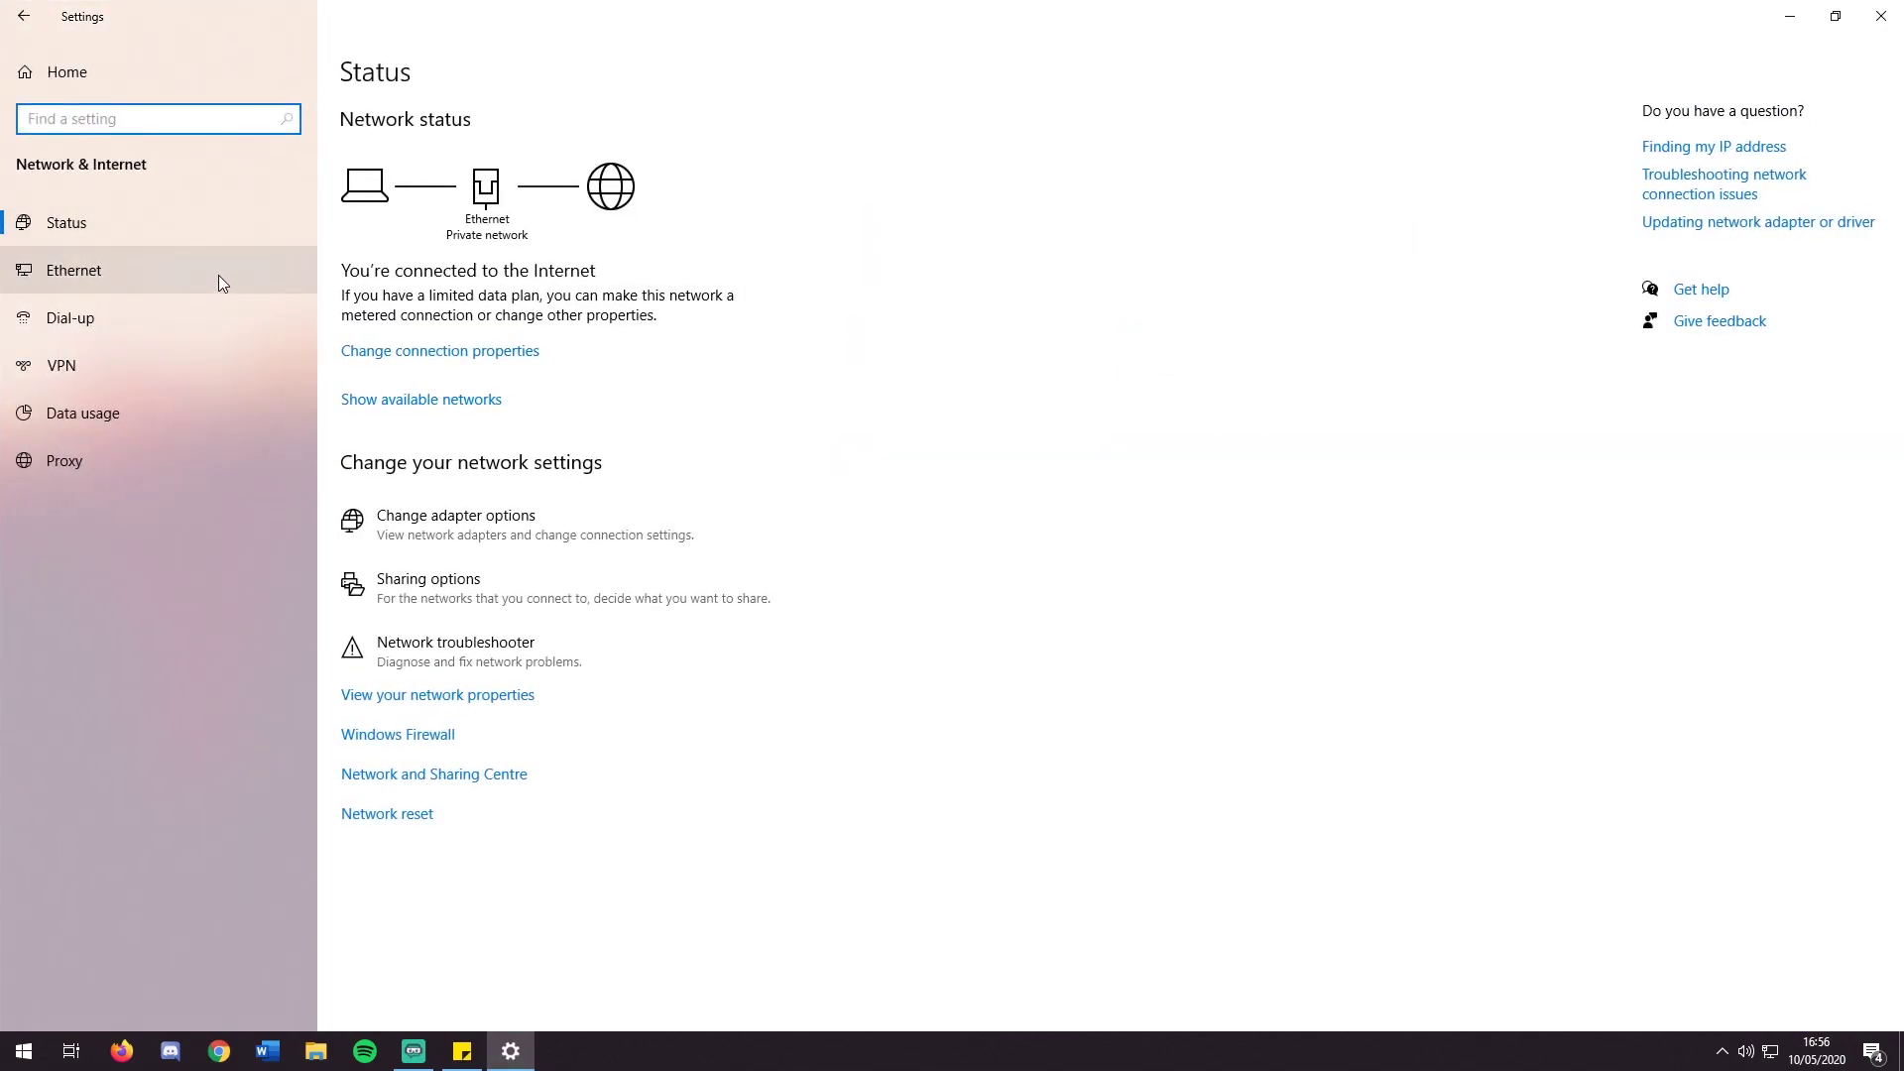
click(122, 279)
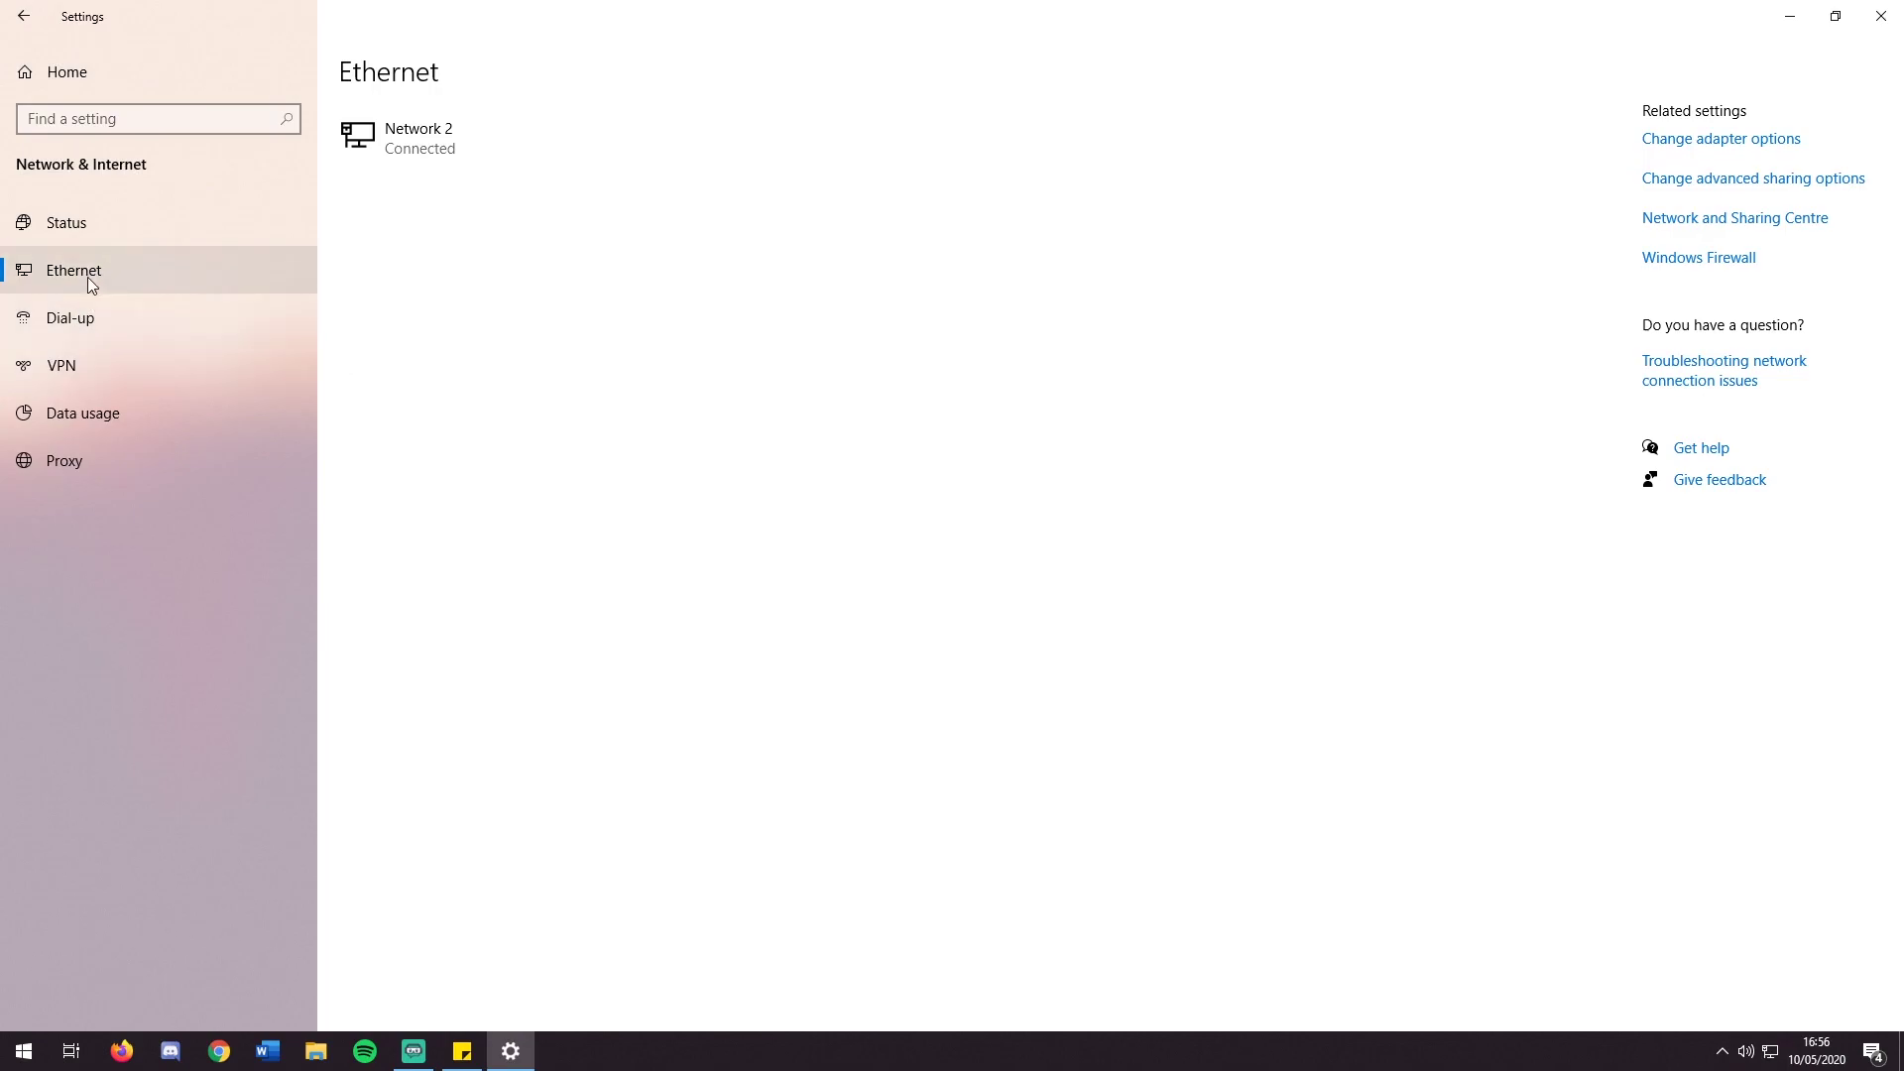
Step: Open the Ethernet adapter's Internet Protocol Version 4 (TCP/IPv4) properties from the adapter list
click(1754, 148)
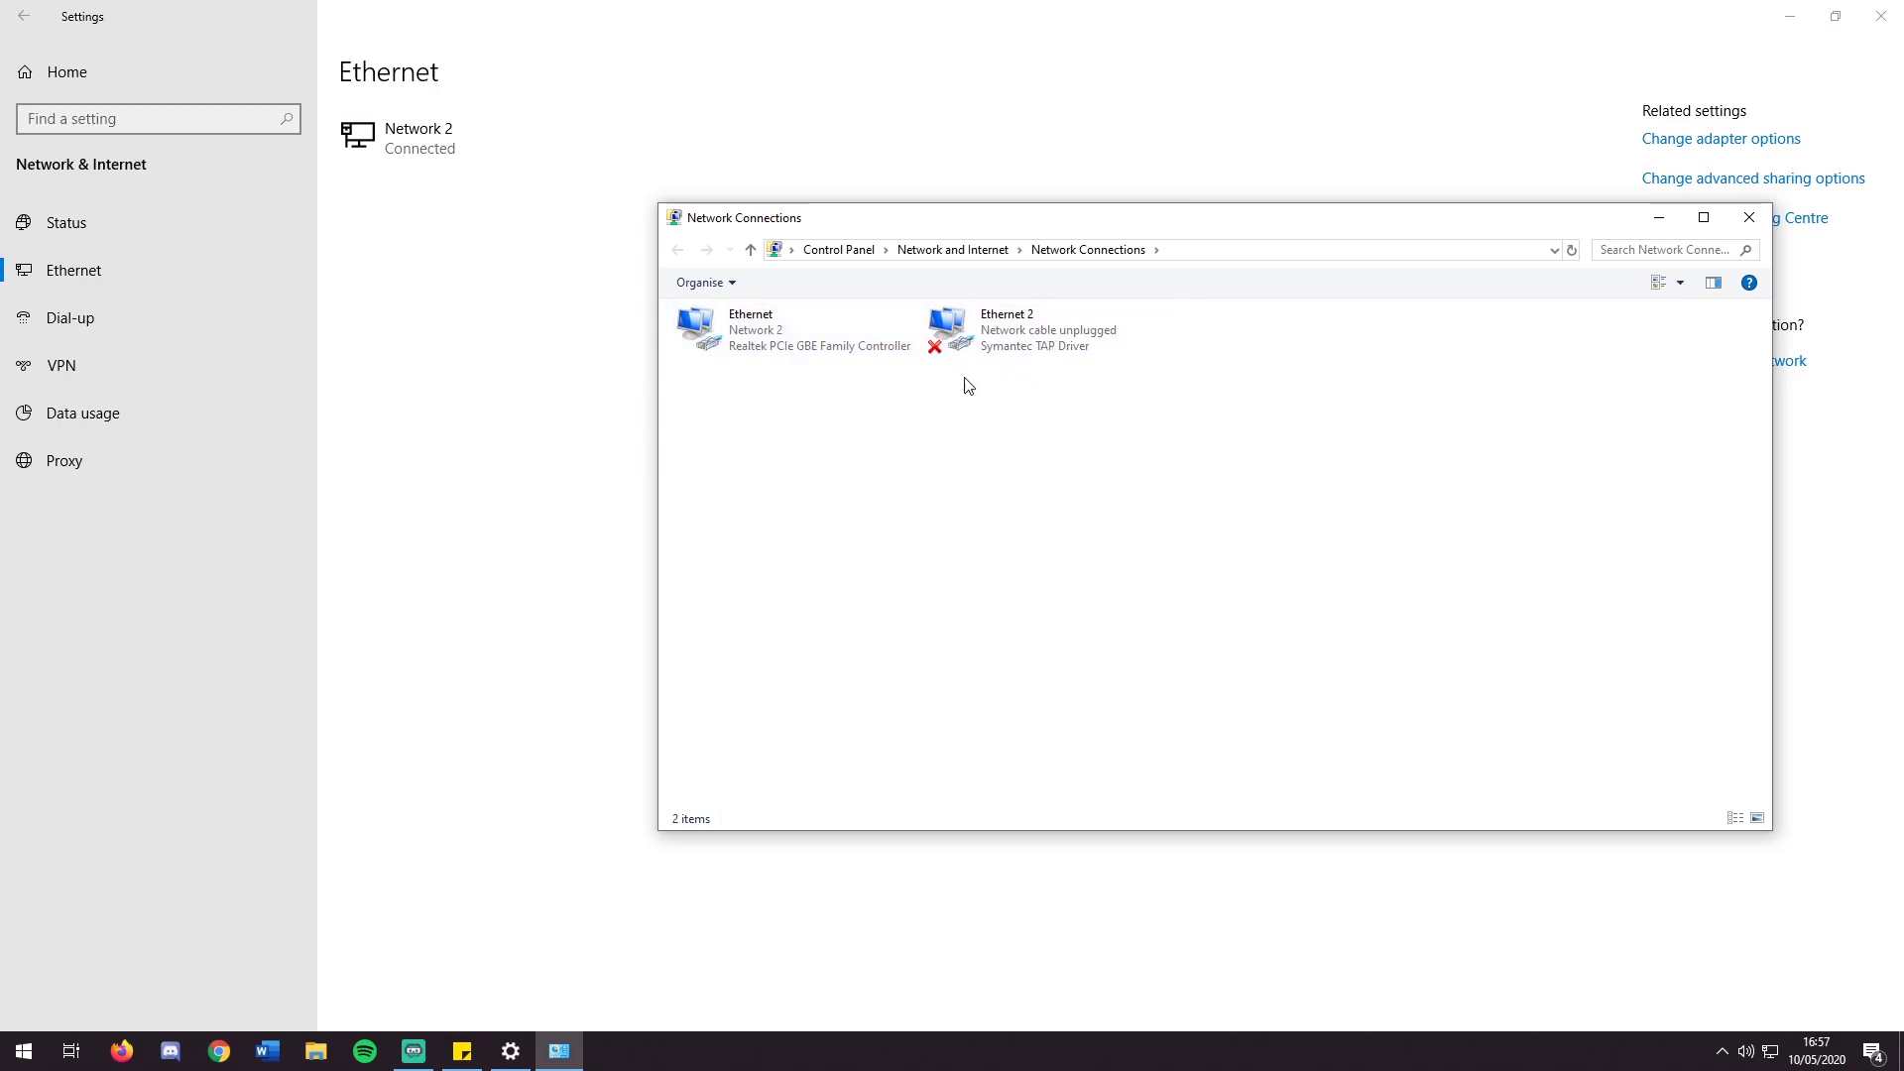
click(736, 342)
right_click(736, 342)
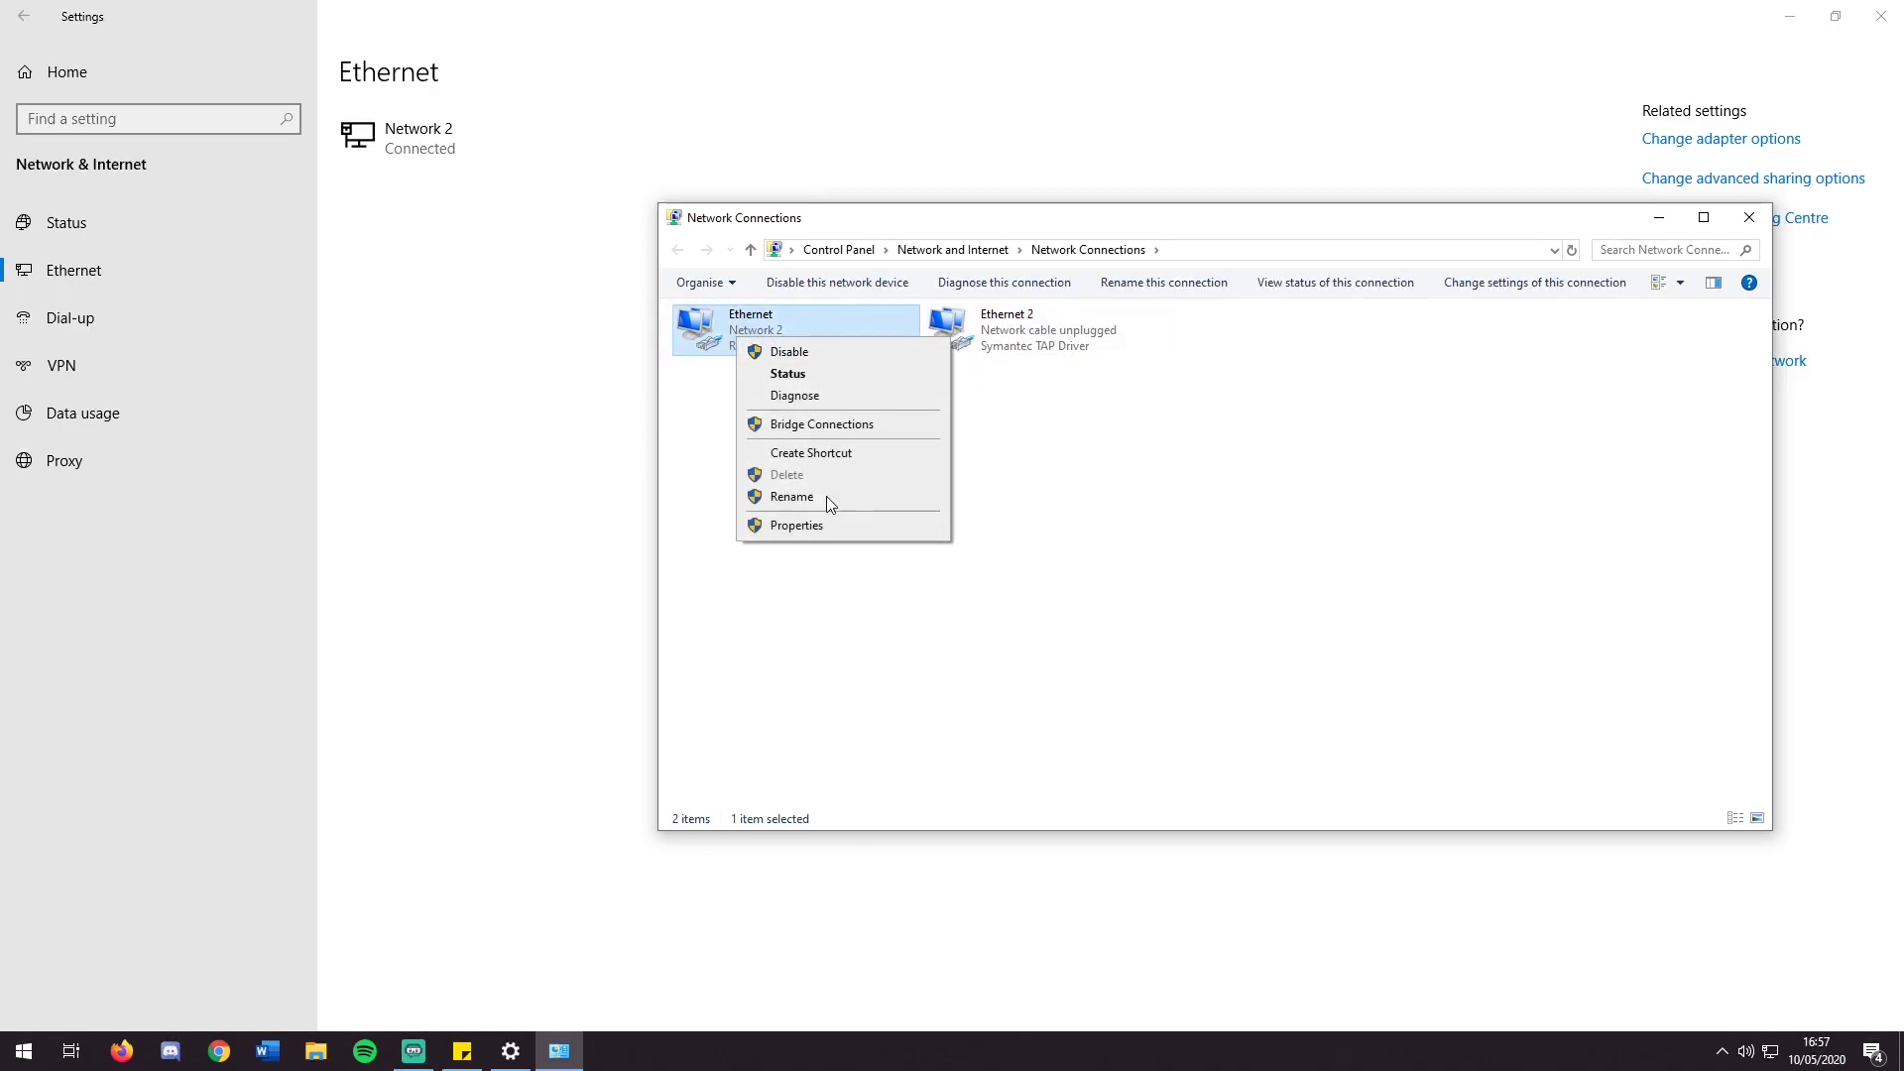
click(813, 528)
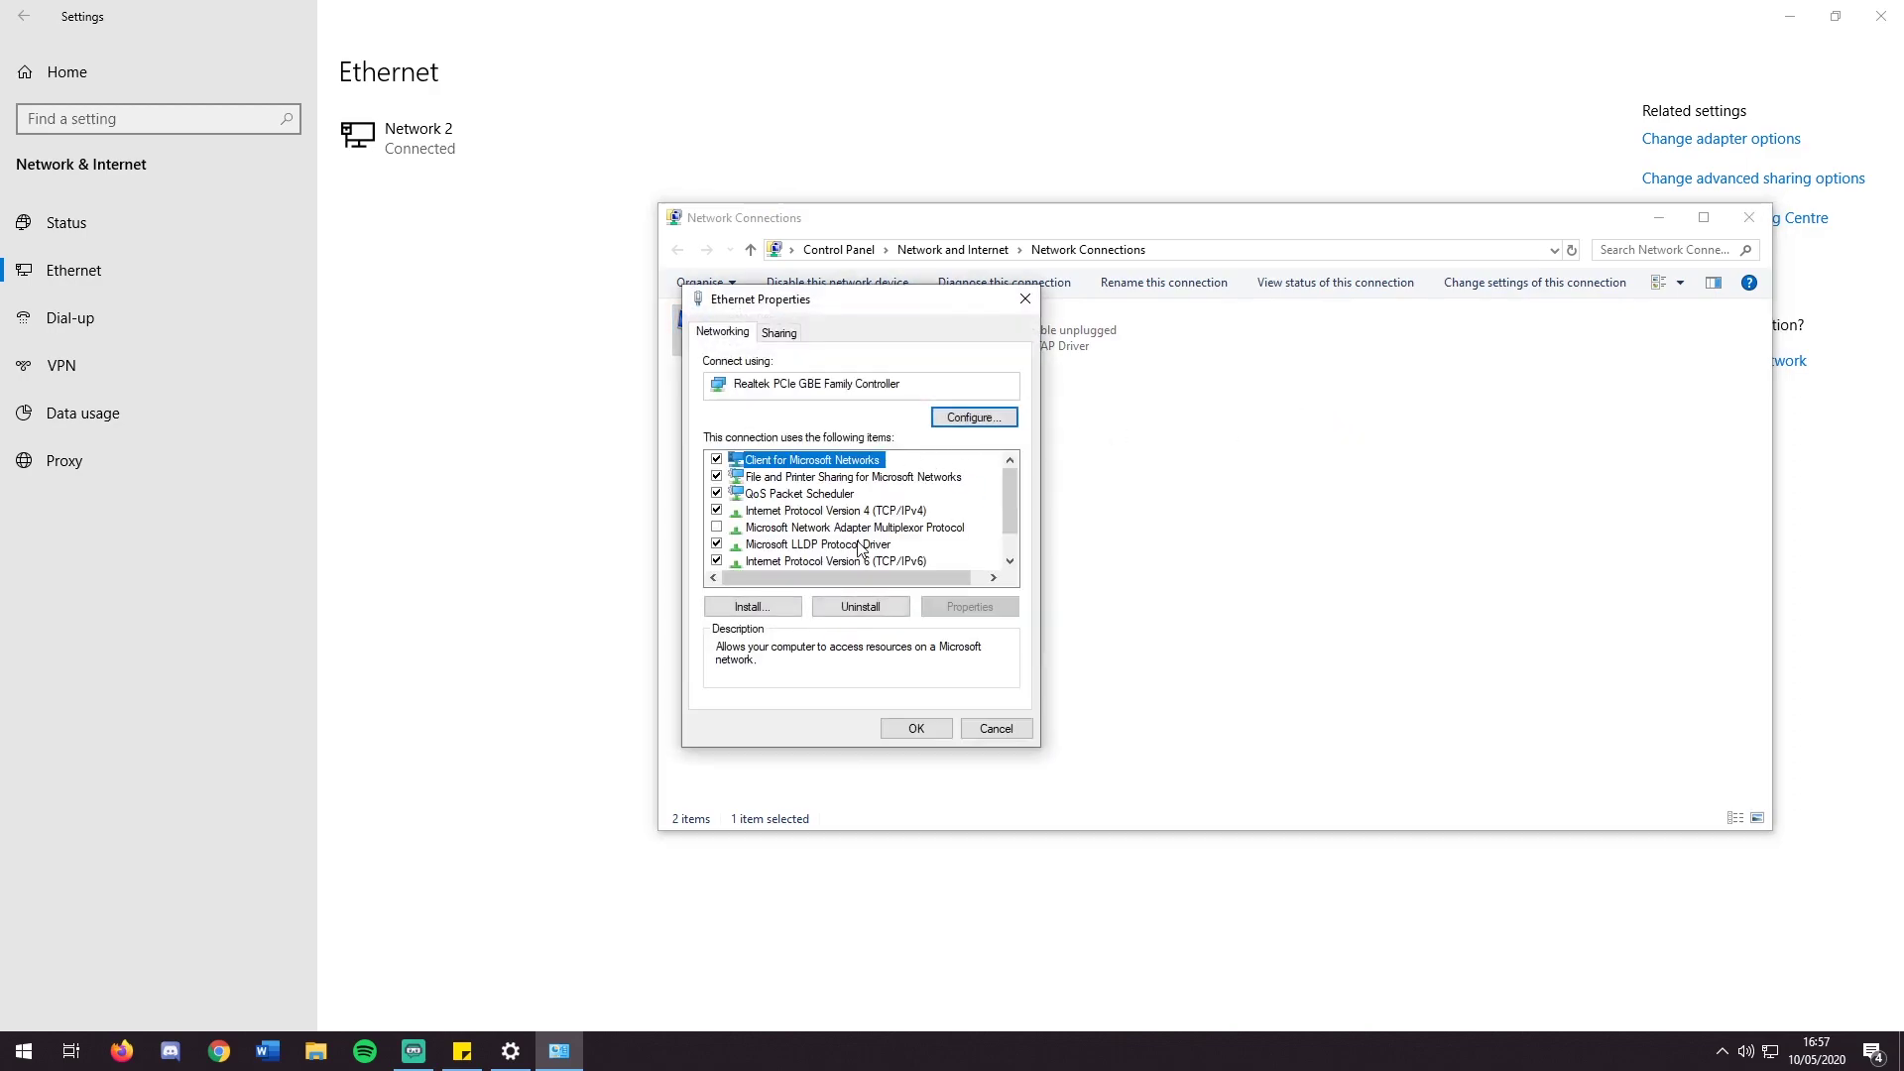
click(883, 511)
click(962, 605)
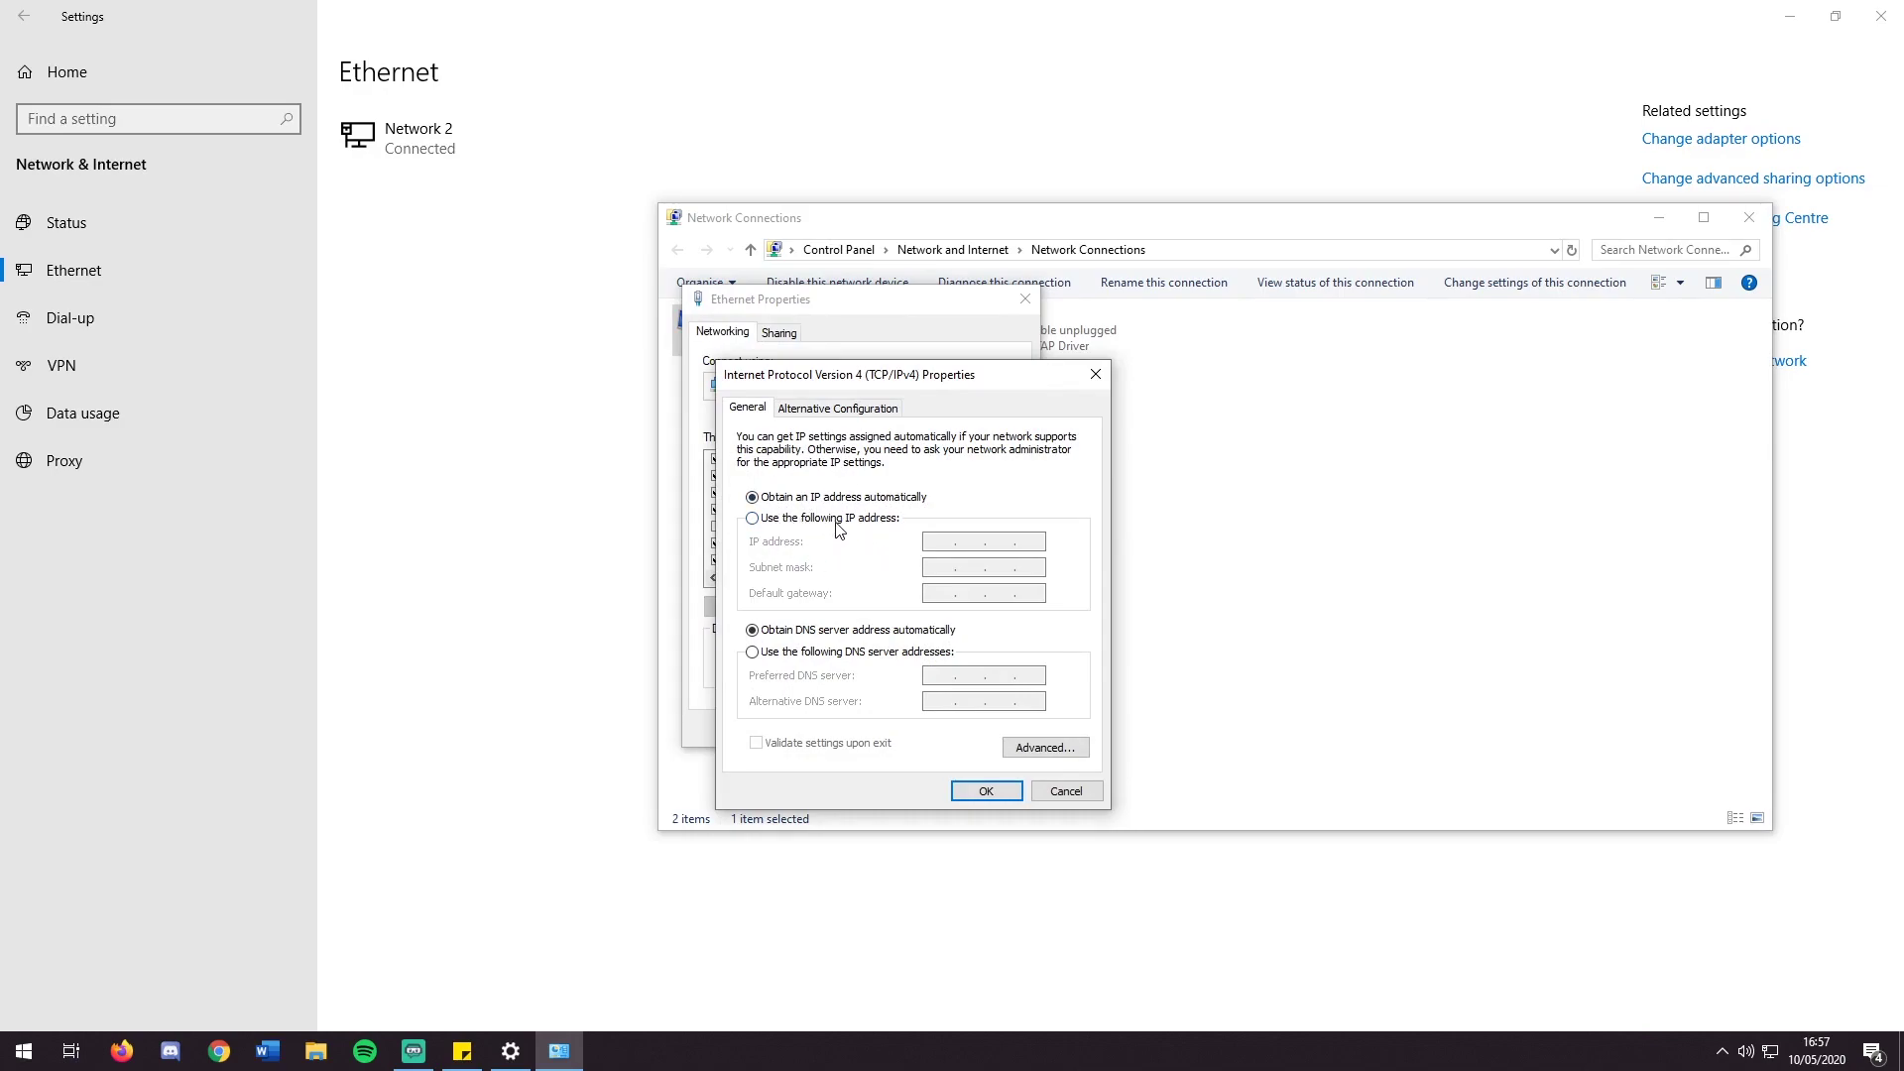
Step: Switch to a manual IP address and enter 192.168.1.10
click(835, 522)
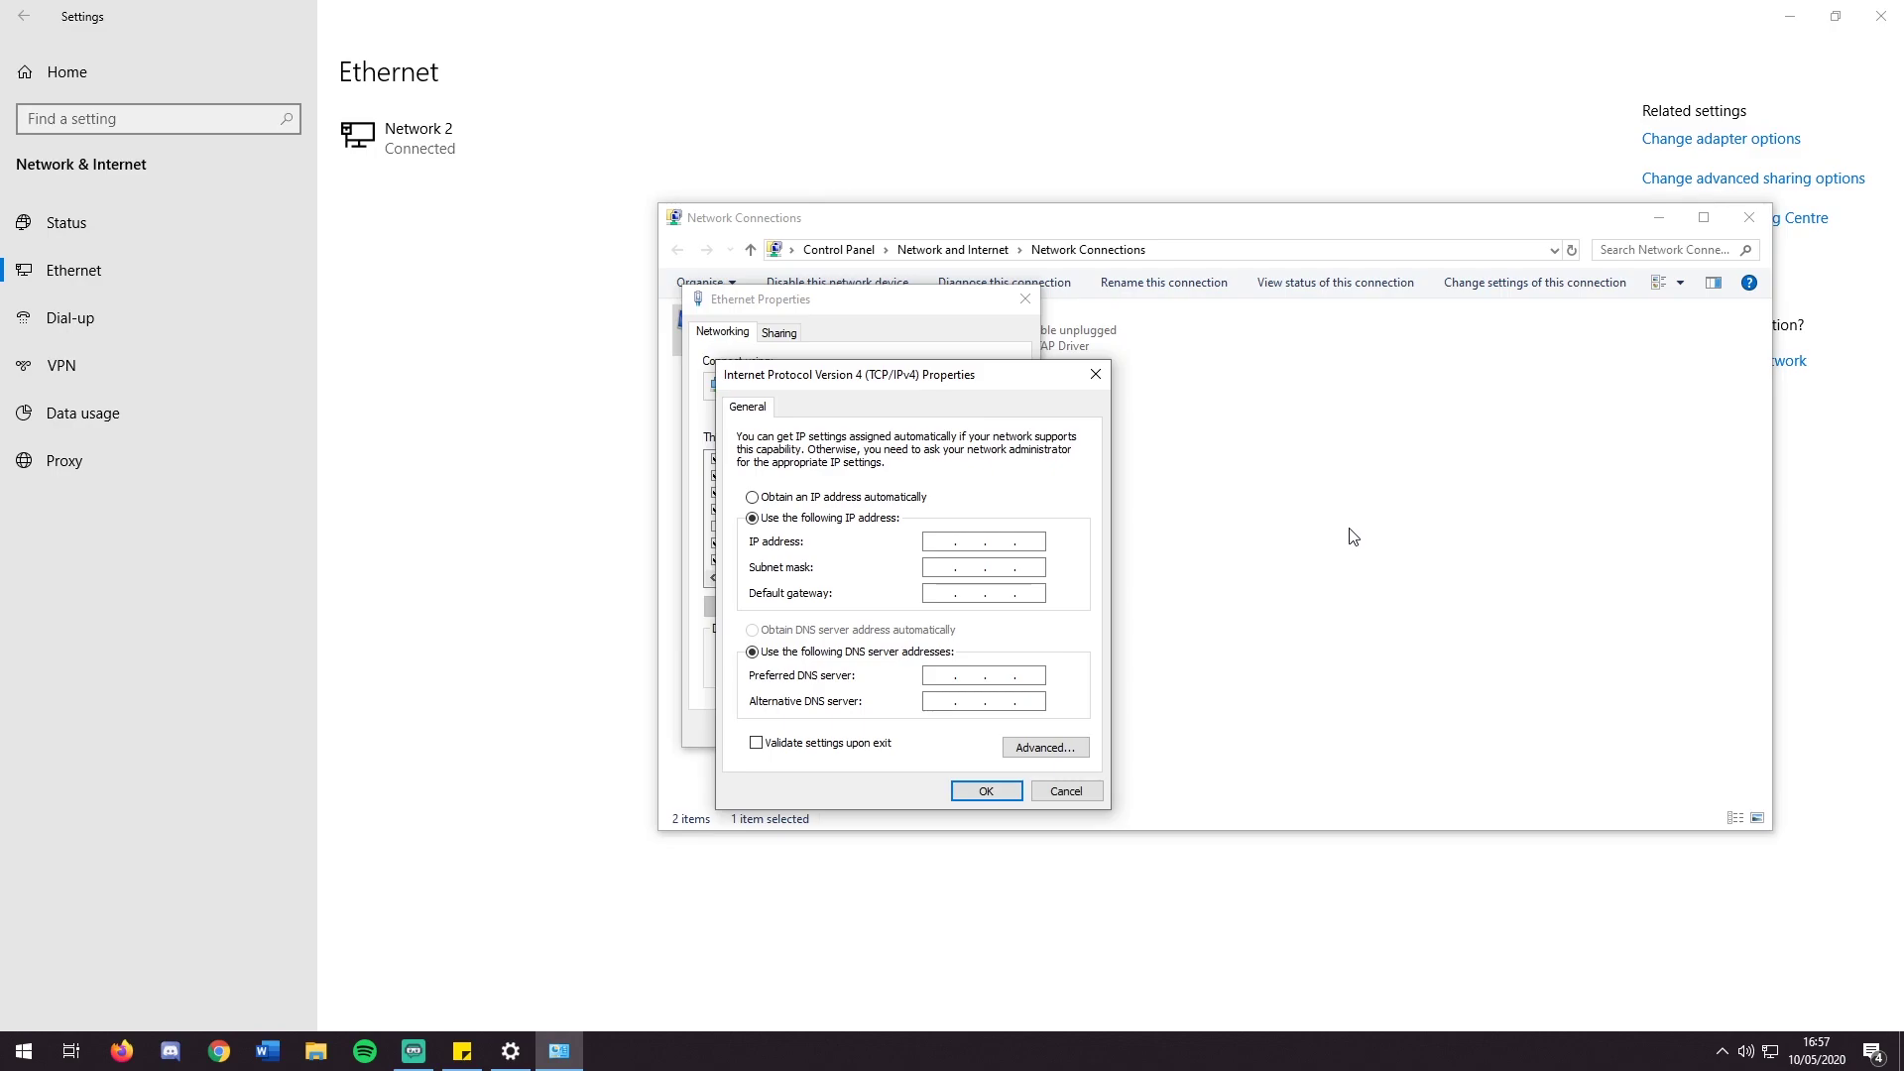
text(192 . 168 . 1 .)
key(Tab)
click(1042, 542)
text(10)
Step: Enter gateway 192.168.1.254 and DNS servers 8.8.8.8 and 4.2.2.1
text(192 . 168 . 1)
key(Tab)
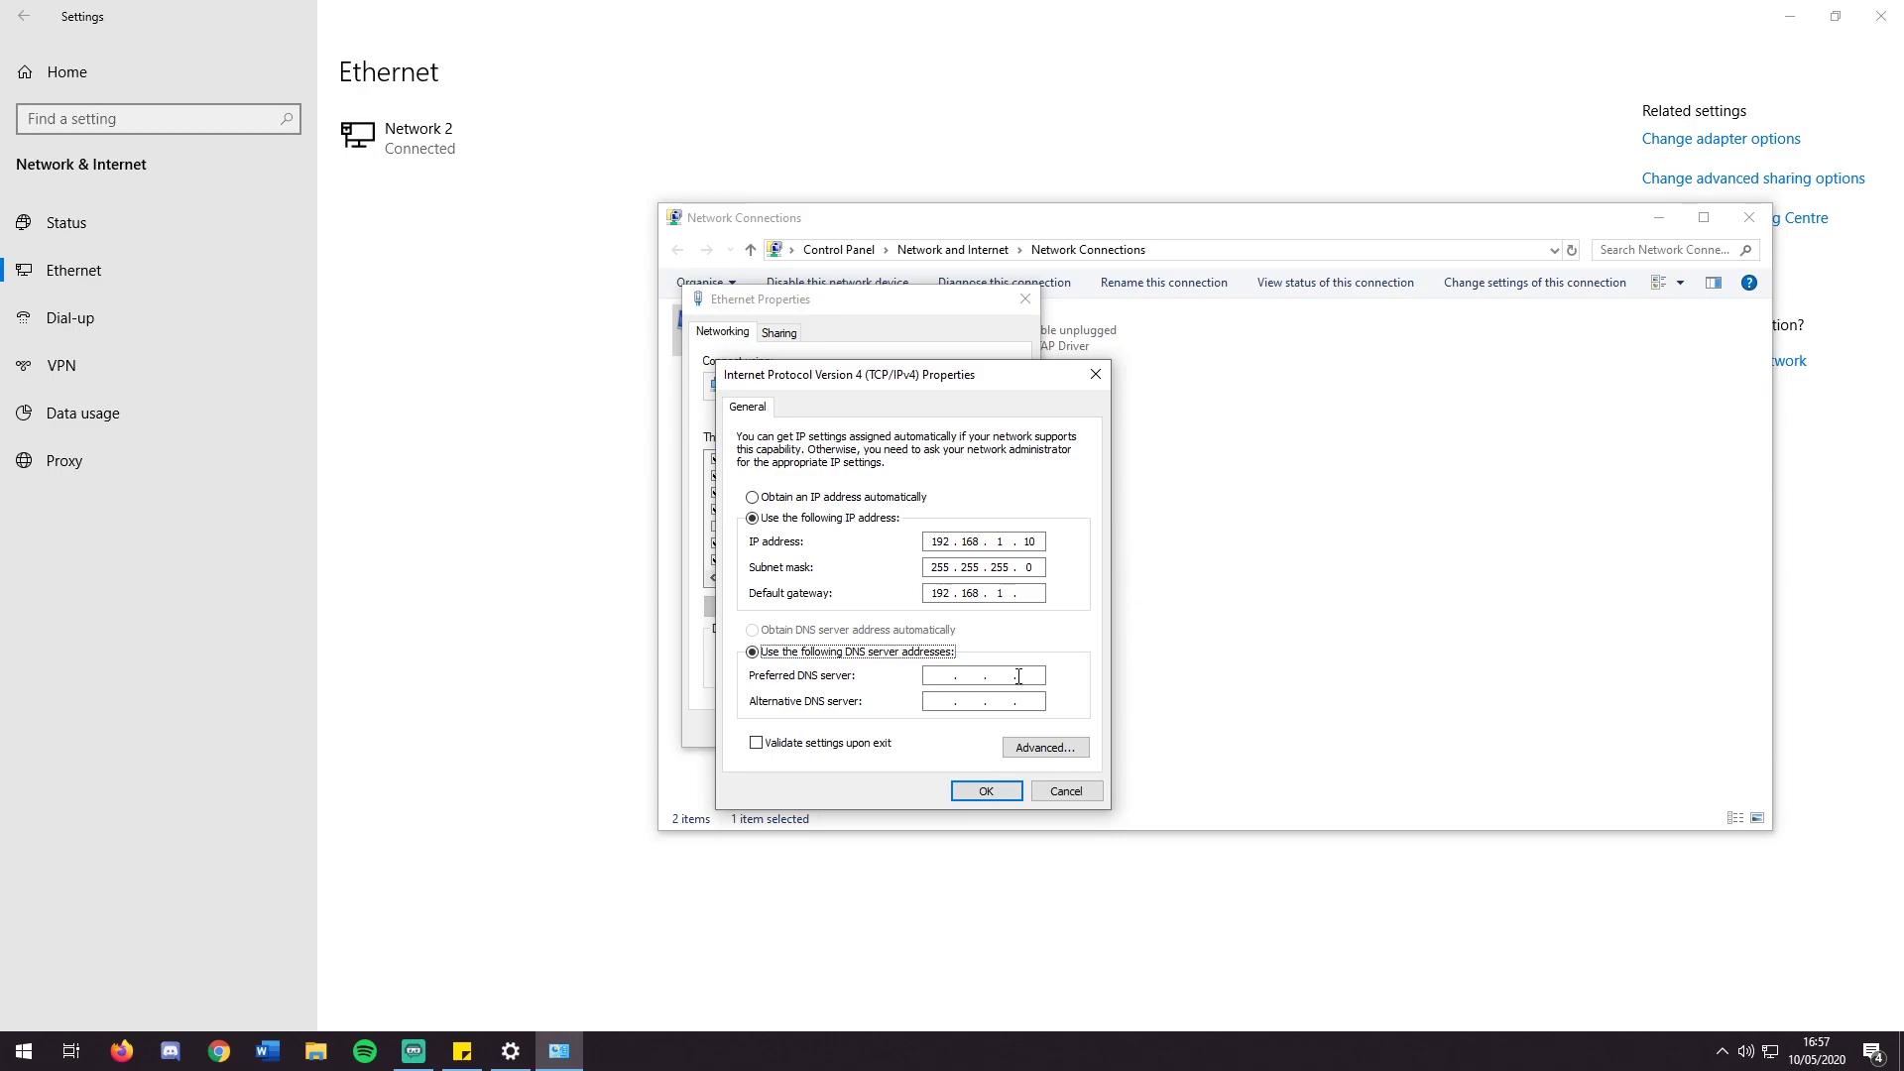
click(1032, 594)
text(254)
text(8.8.8.8)
key(Tab)
text(4.2.2.1)
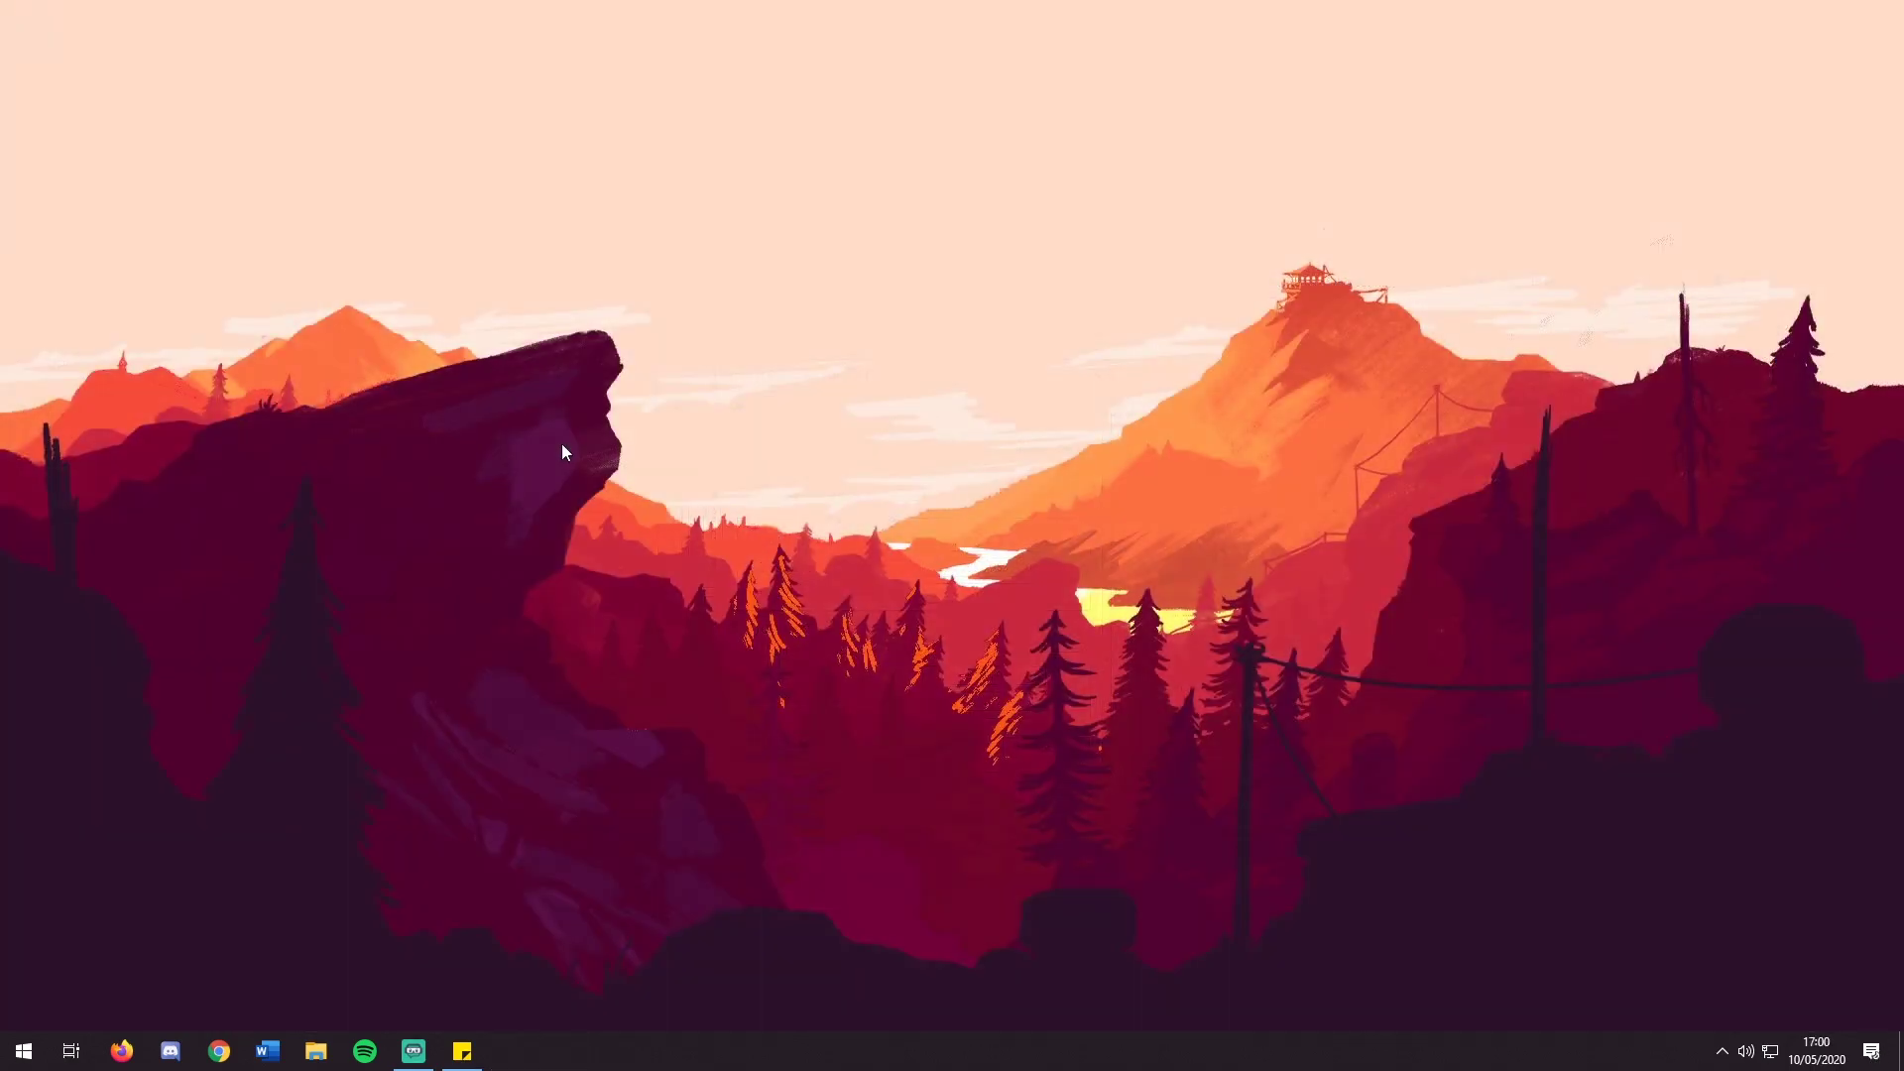
Step: Open the browser to the BT Smart Hub Manager at 192.168.1.254, then a new tab
click(219, 1051)
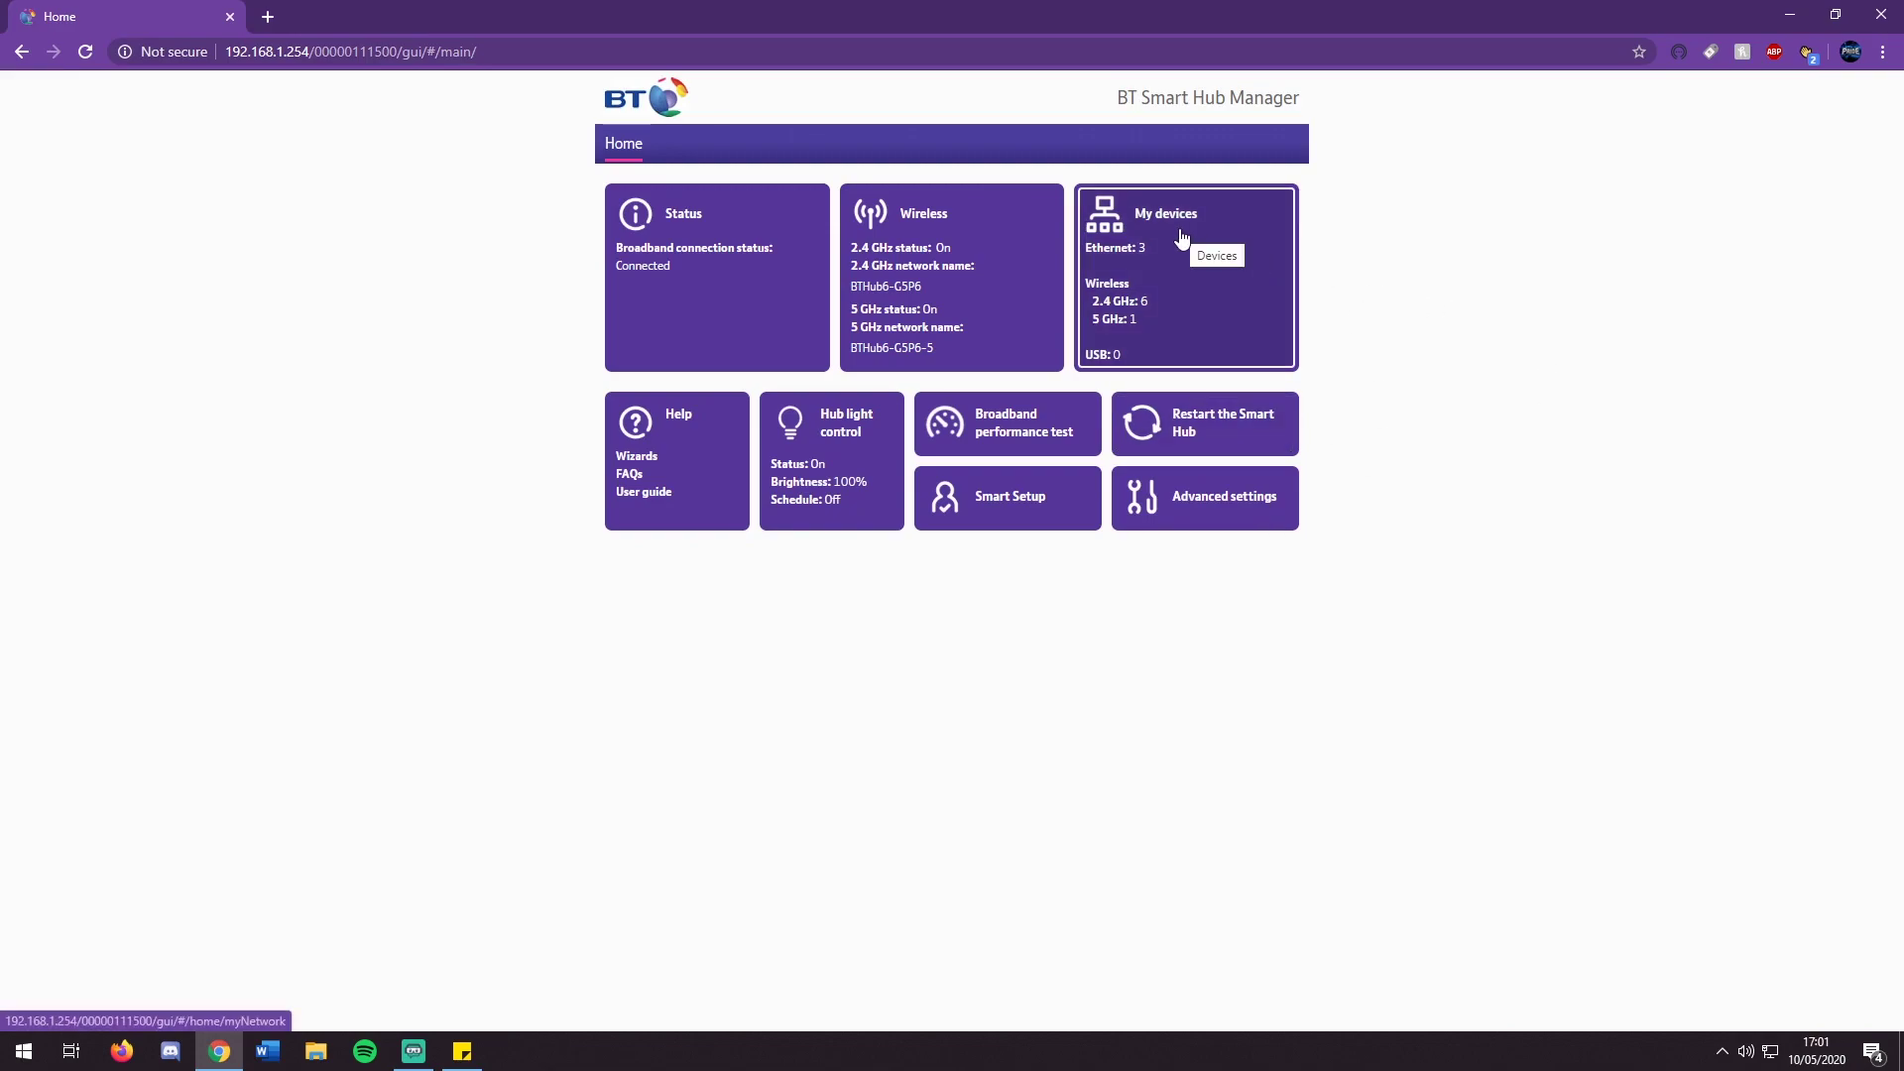
click(267, 18)
Step: Browse portforward.com's router list under B > BT to the Smart Hub guide
text(port)
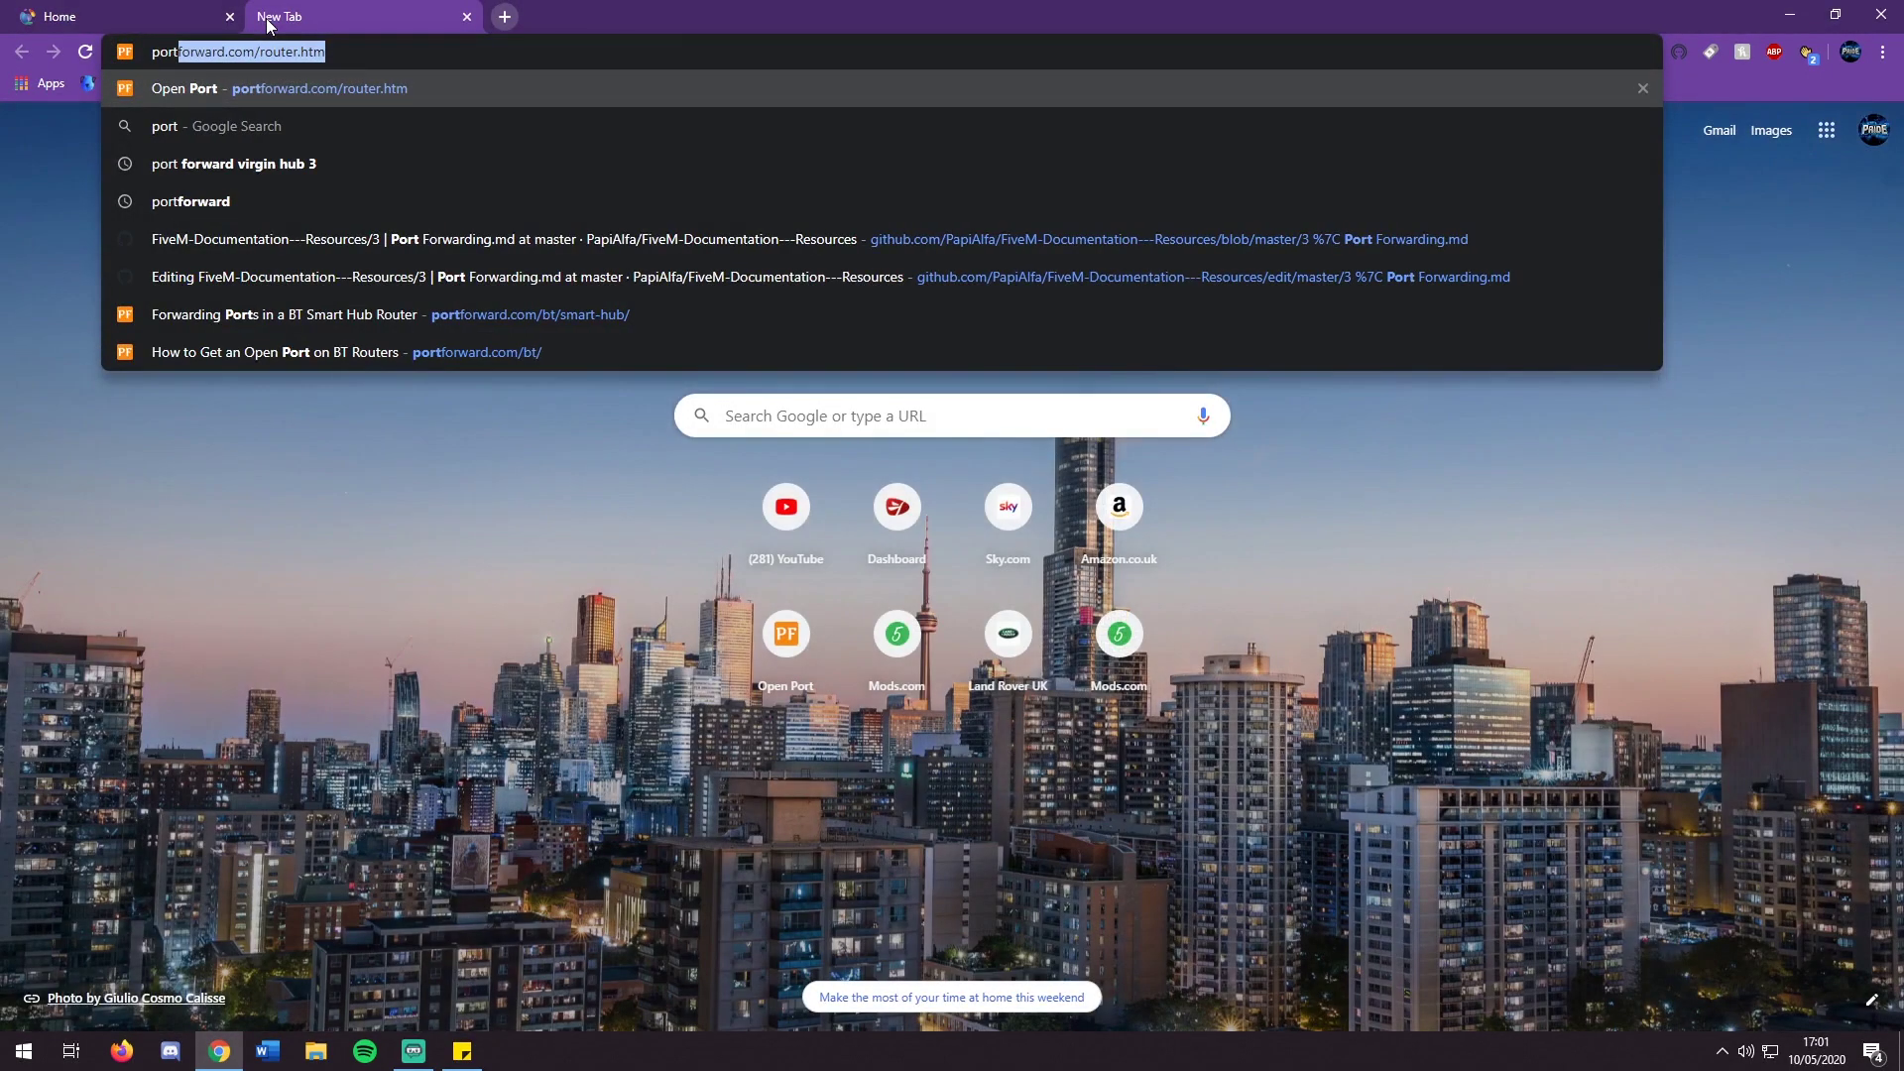
key(Return)
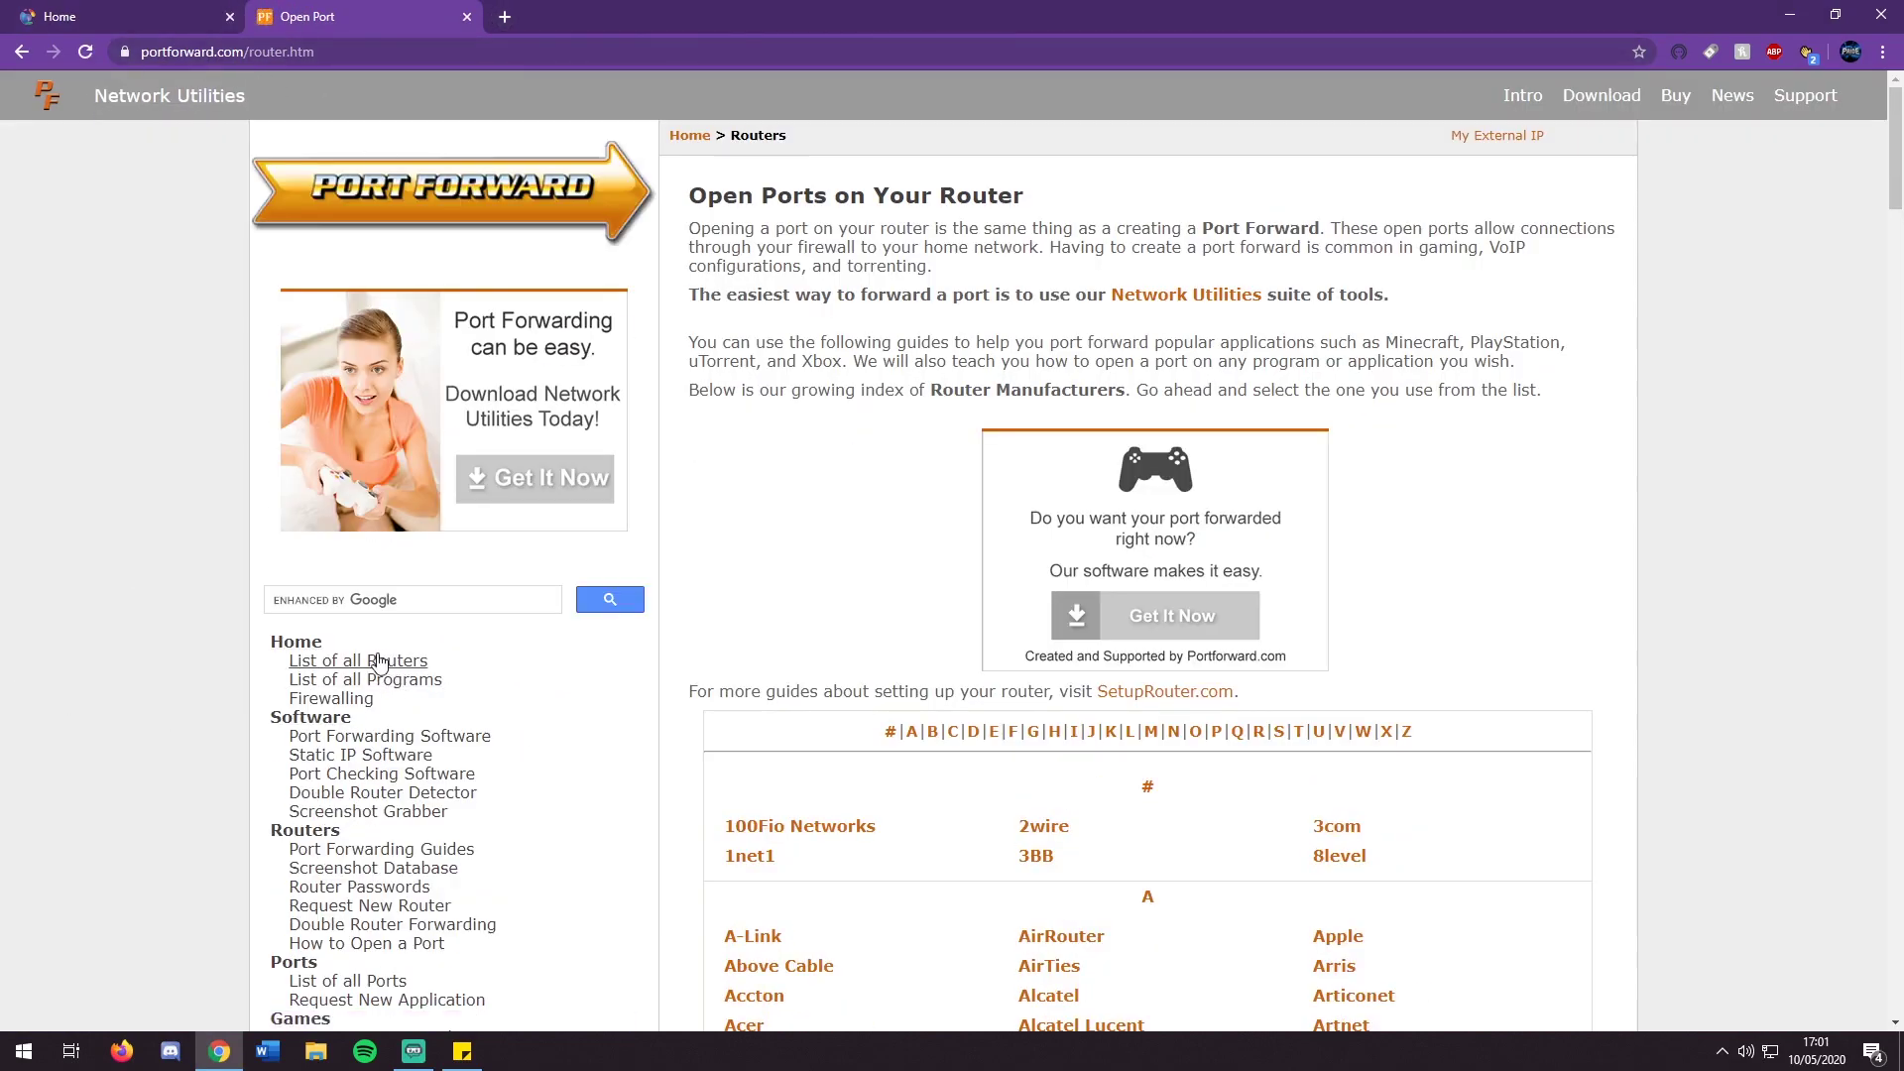
scroll(1140, 663, down, 3)
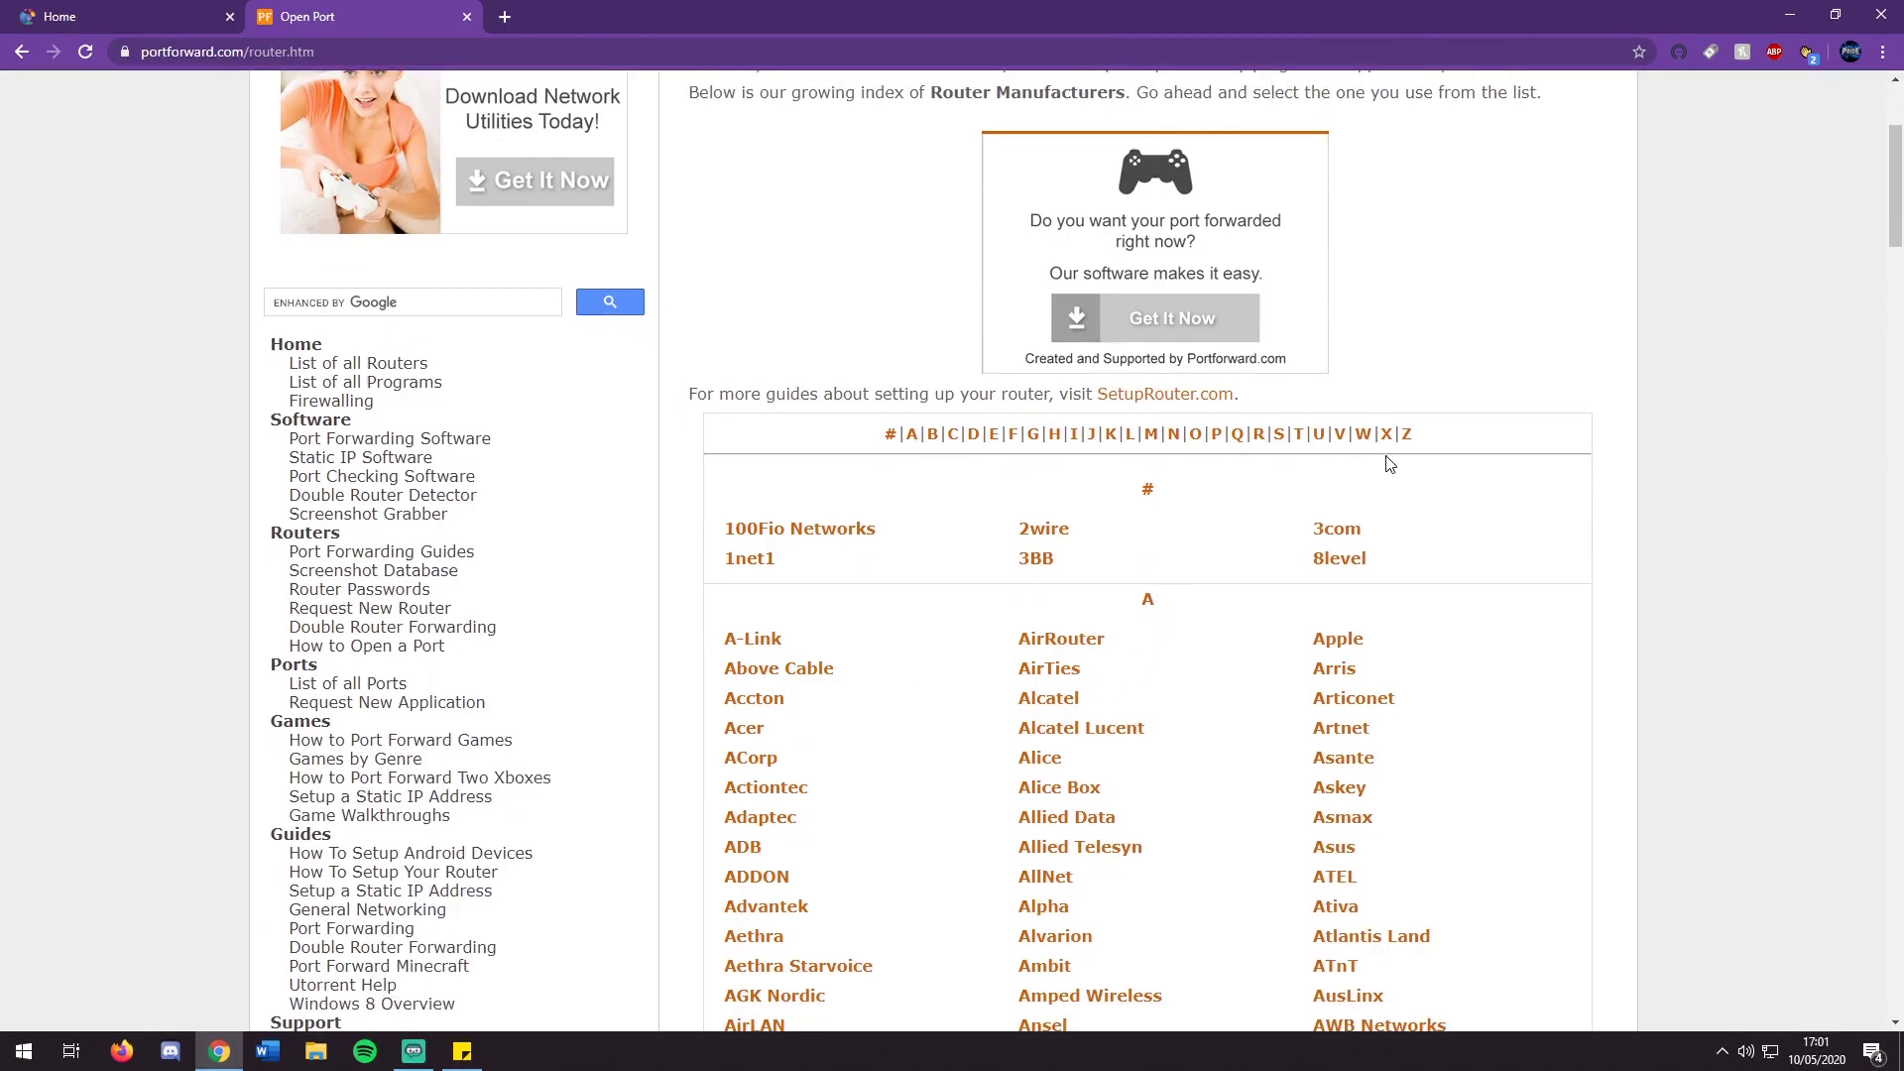
click(934, 436)
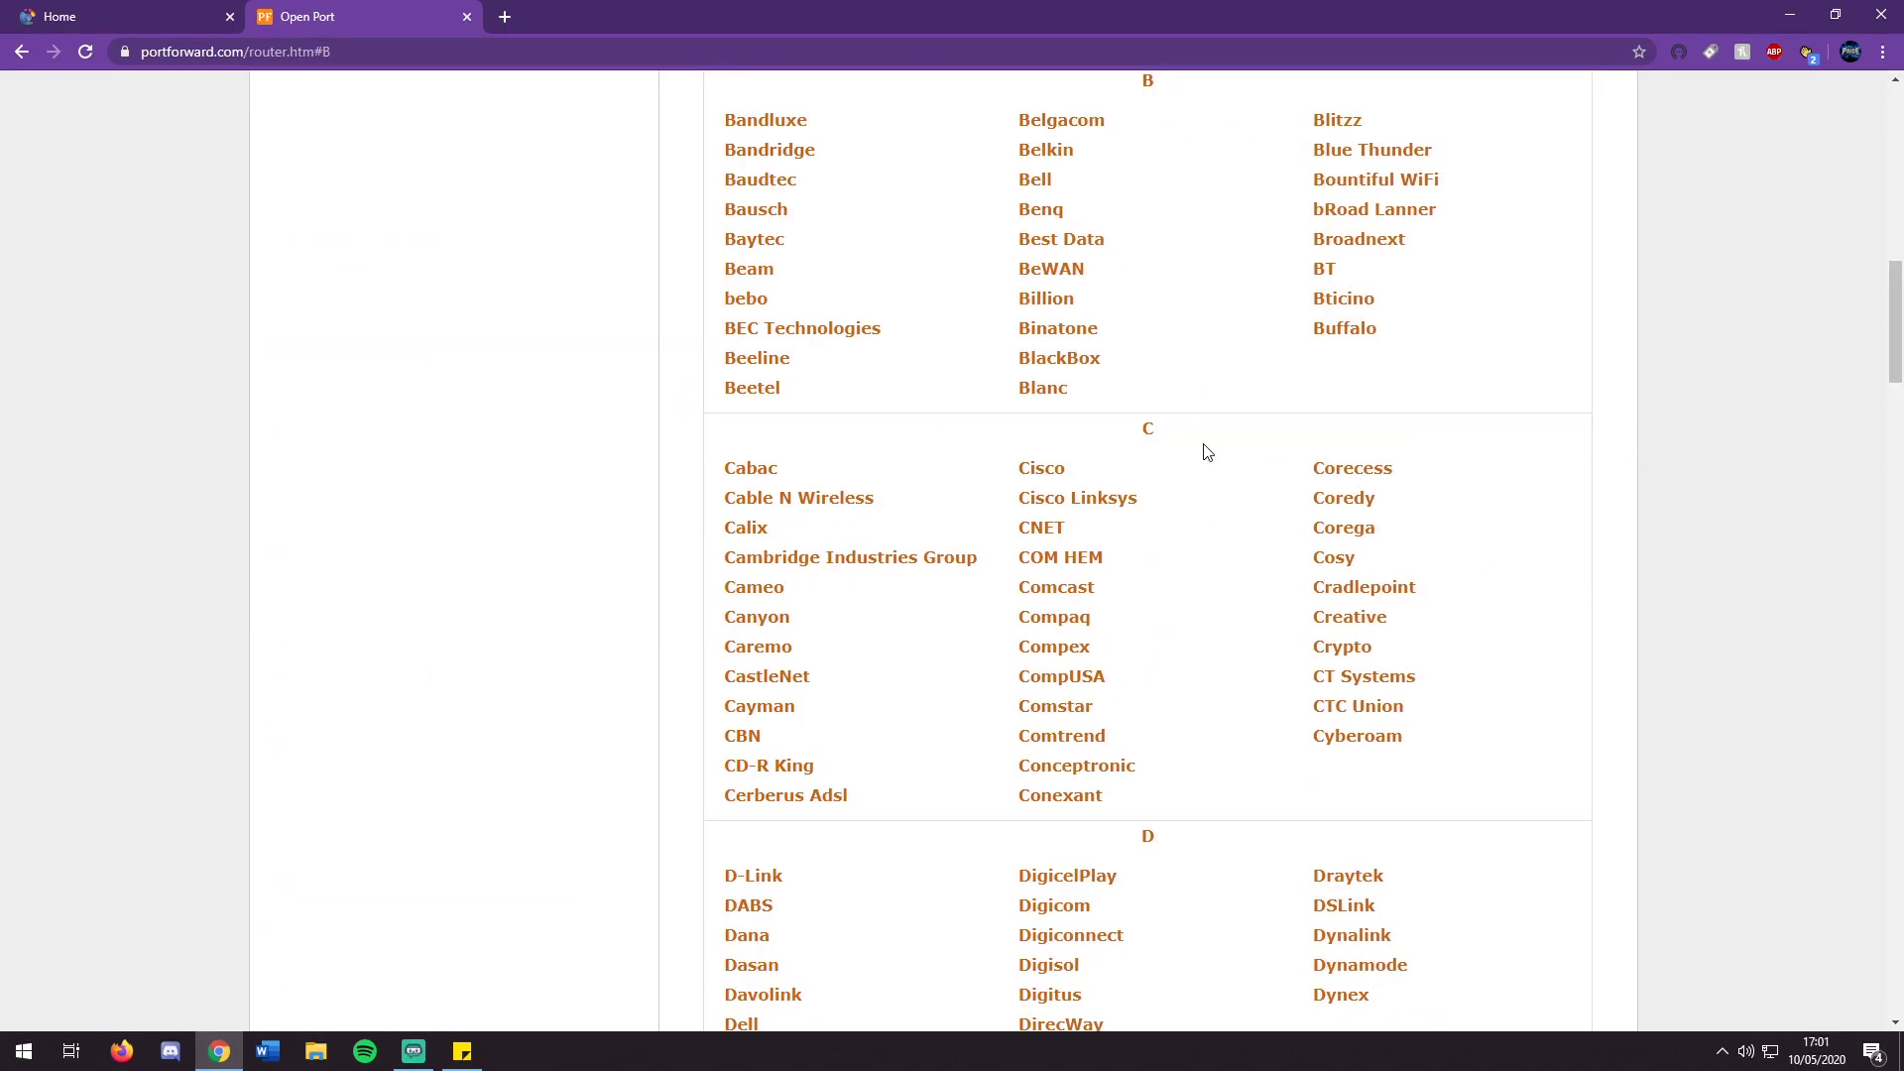
click(1327, 272)
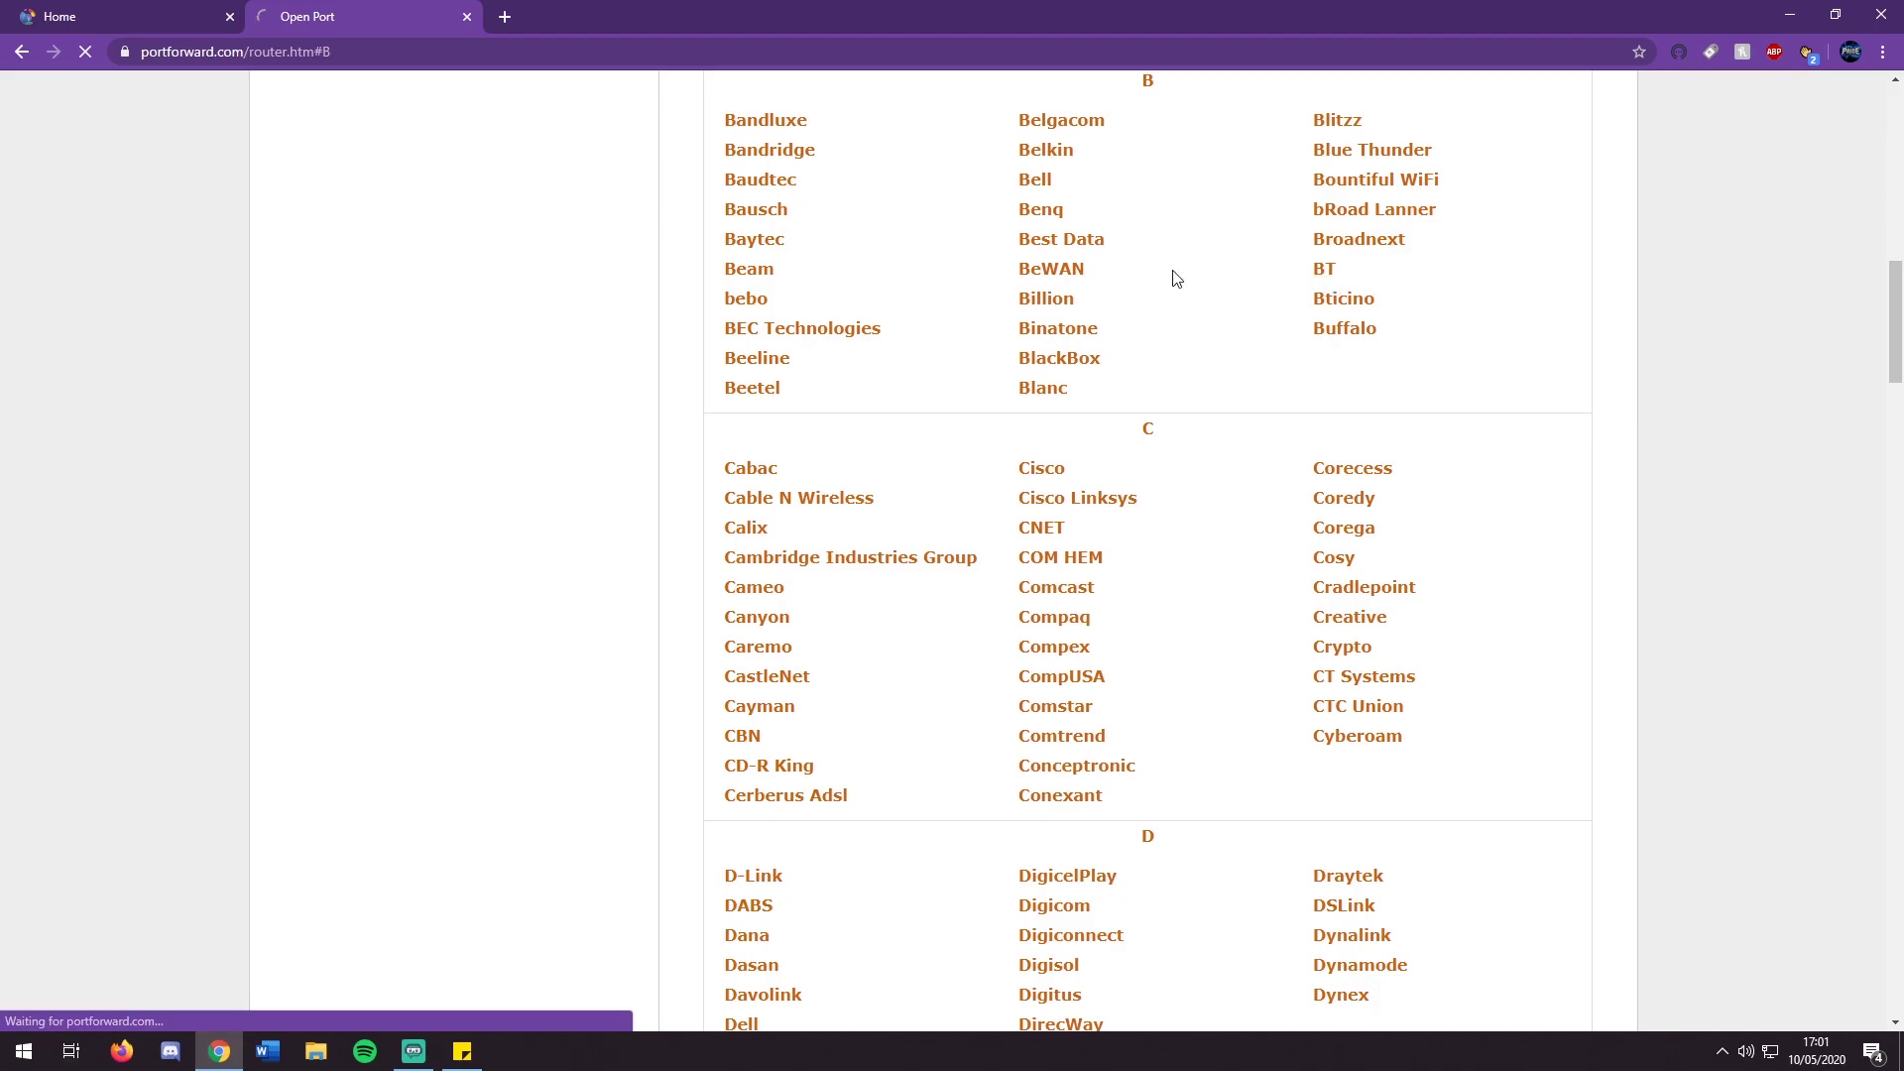
click(1420, 551)
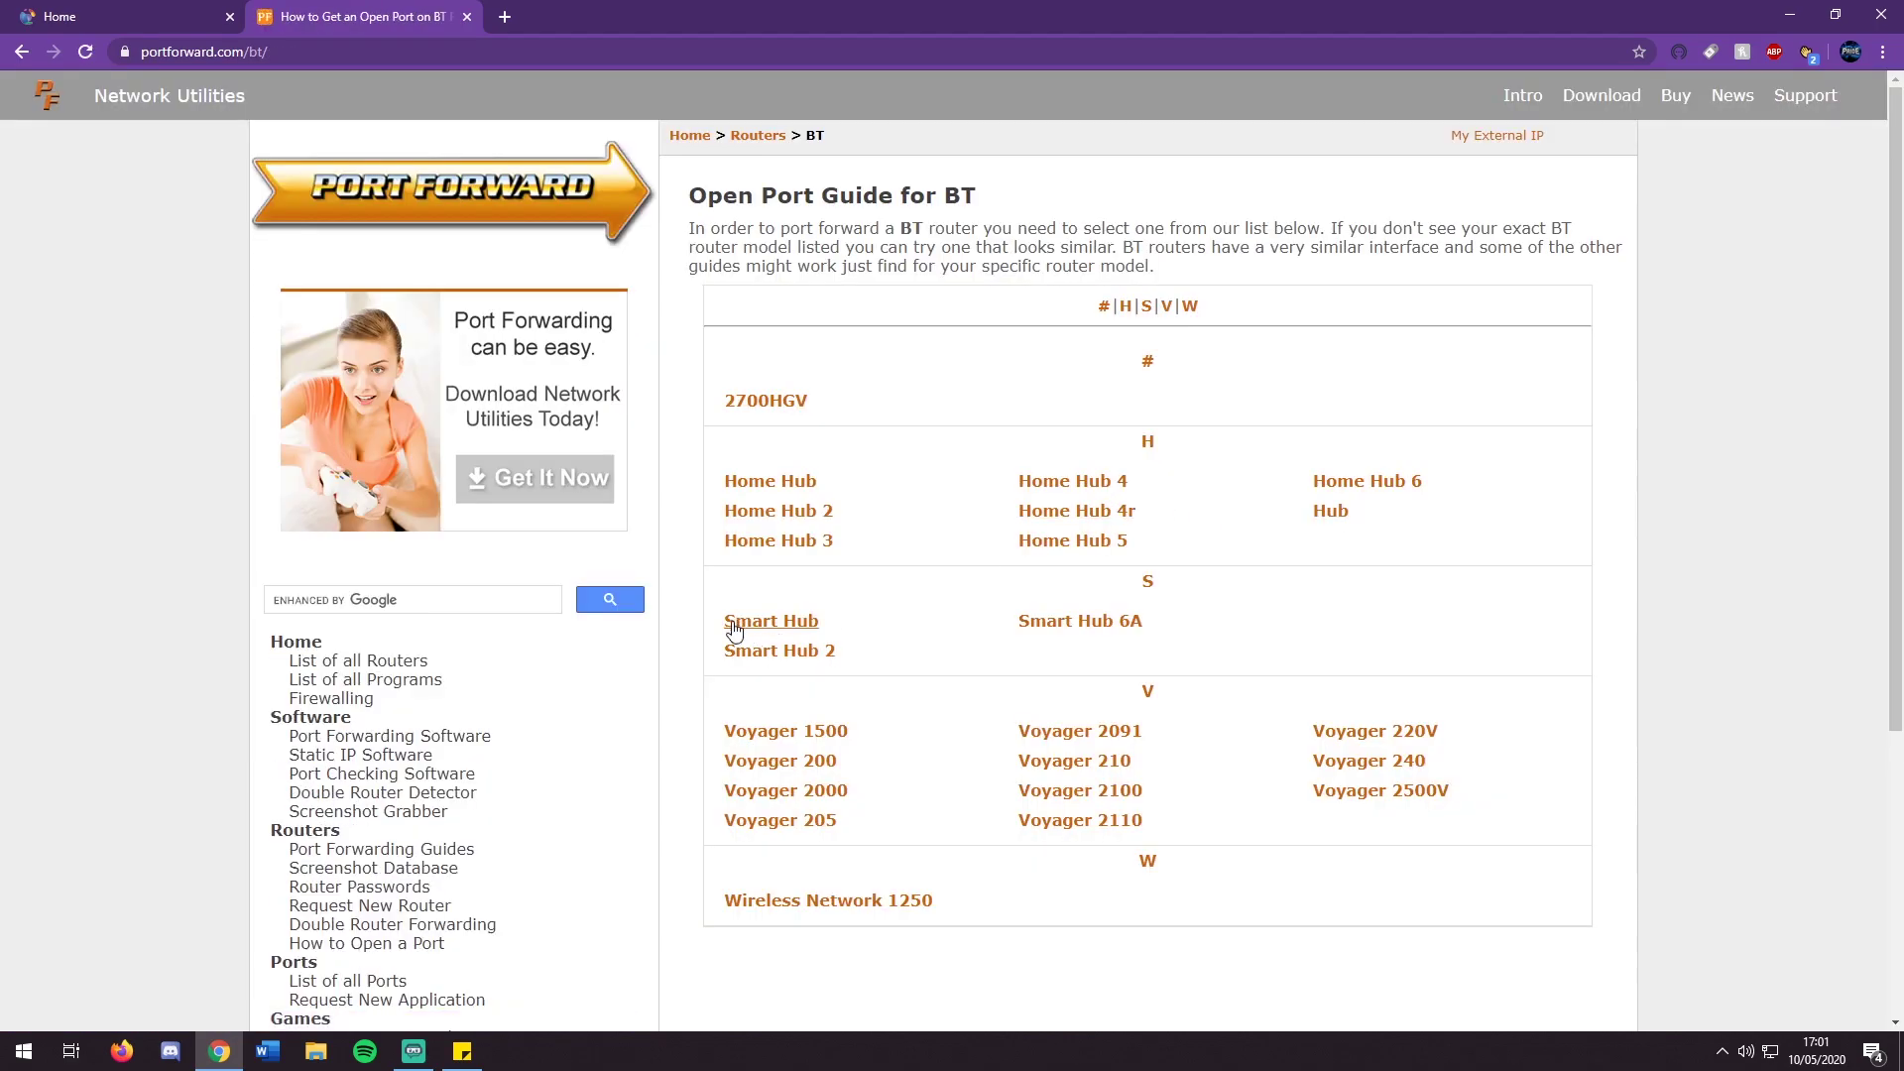
click(739, 625)
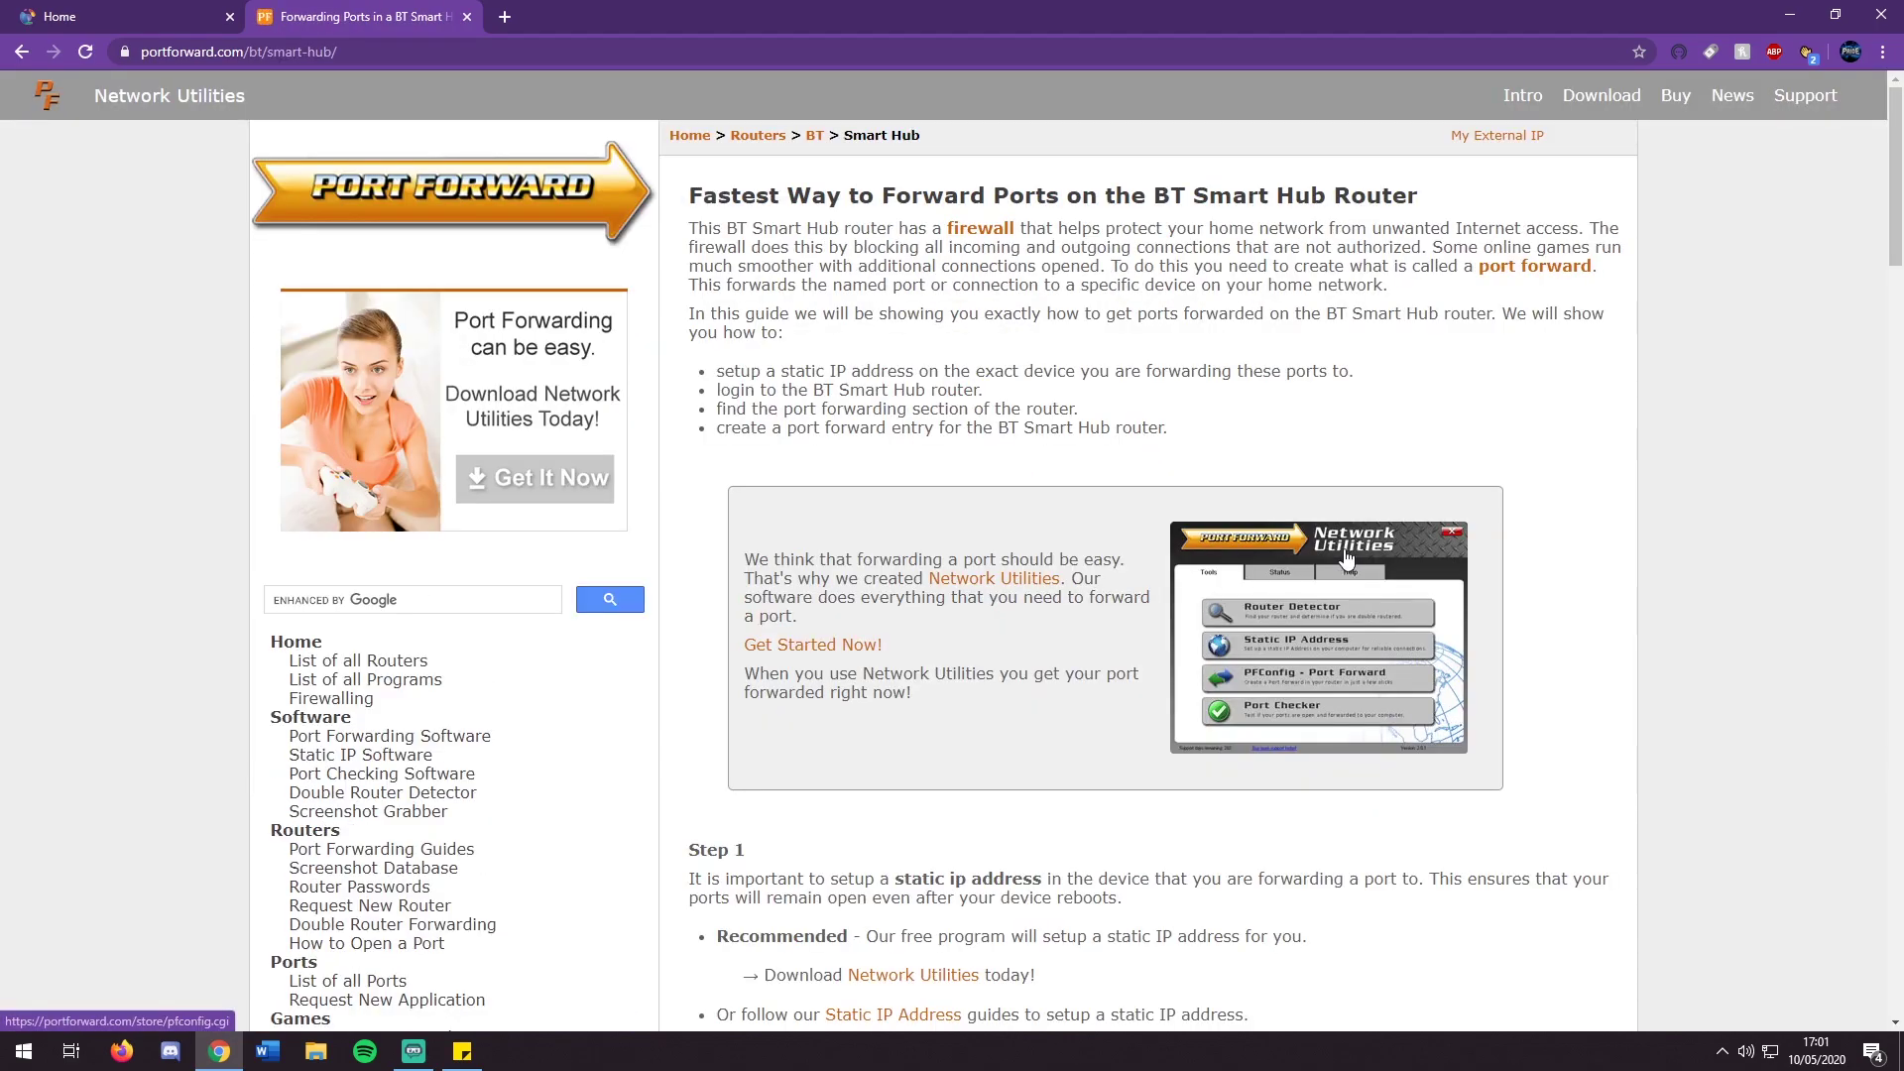
Step: Read the Smart Hub's default login details in the guide, then close its tab
scroll(1349, 559, down, 10)
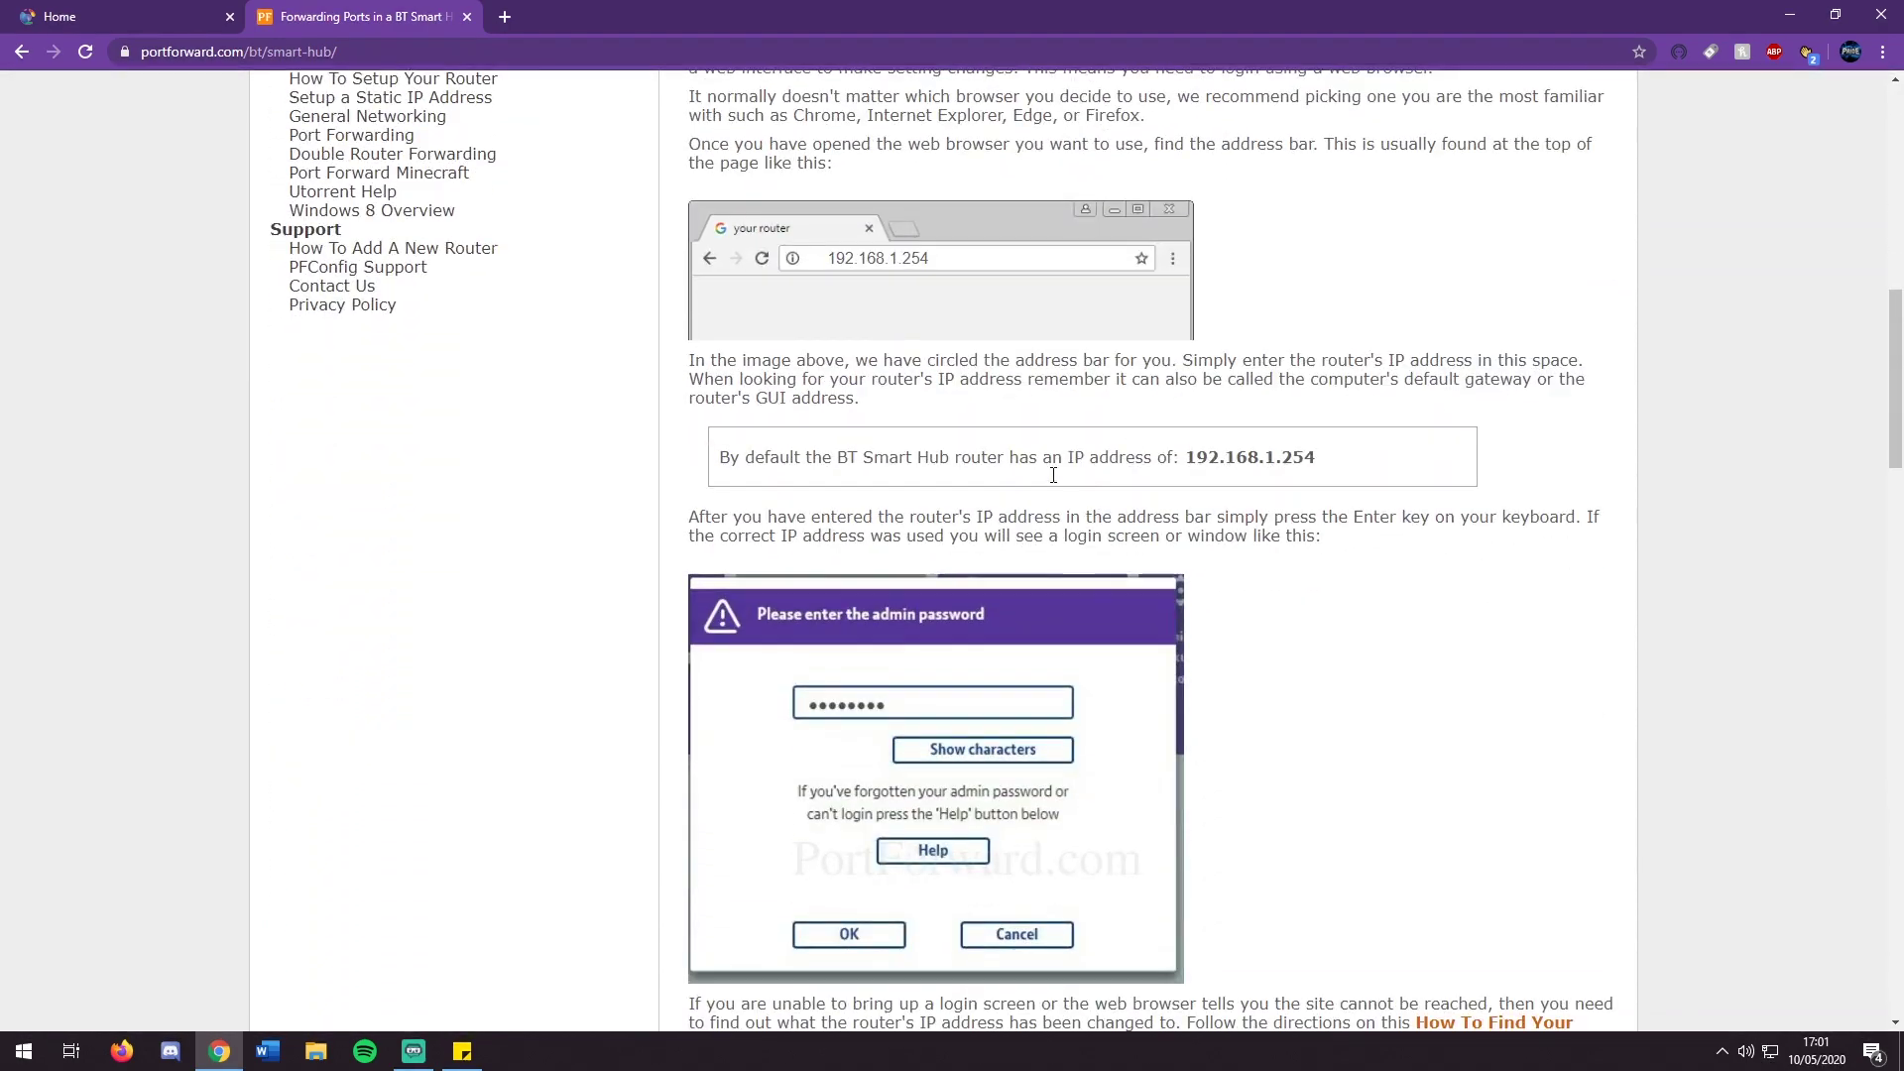
scroll(1053, 475, down, 4)
drag(1073, 707, 1199, 714)
click(1210, 729)
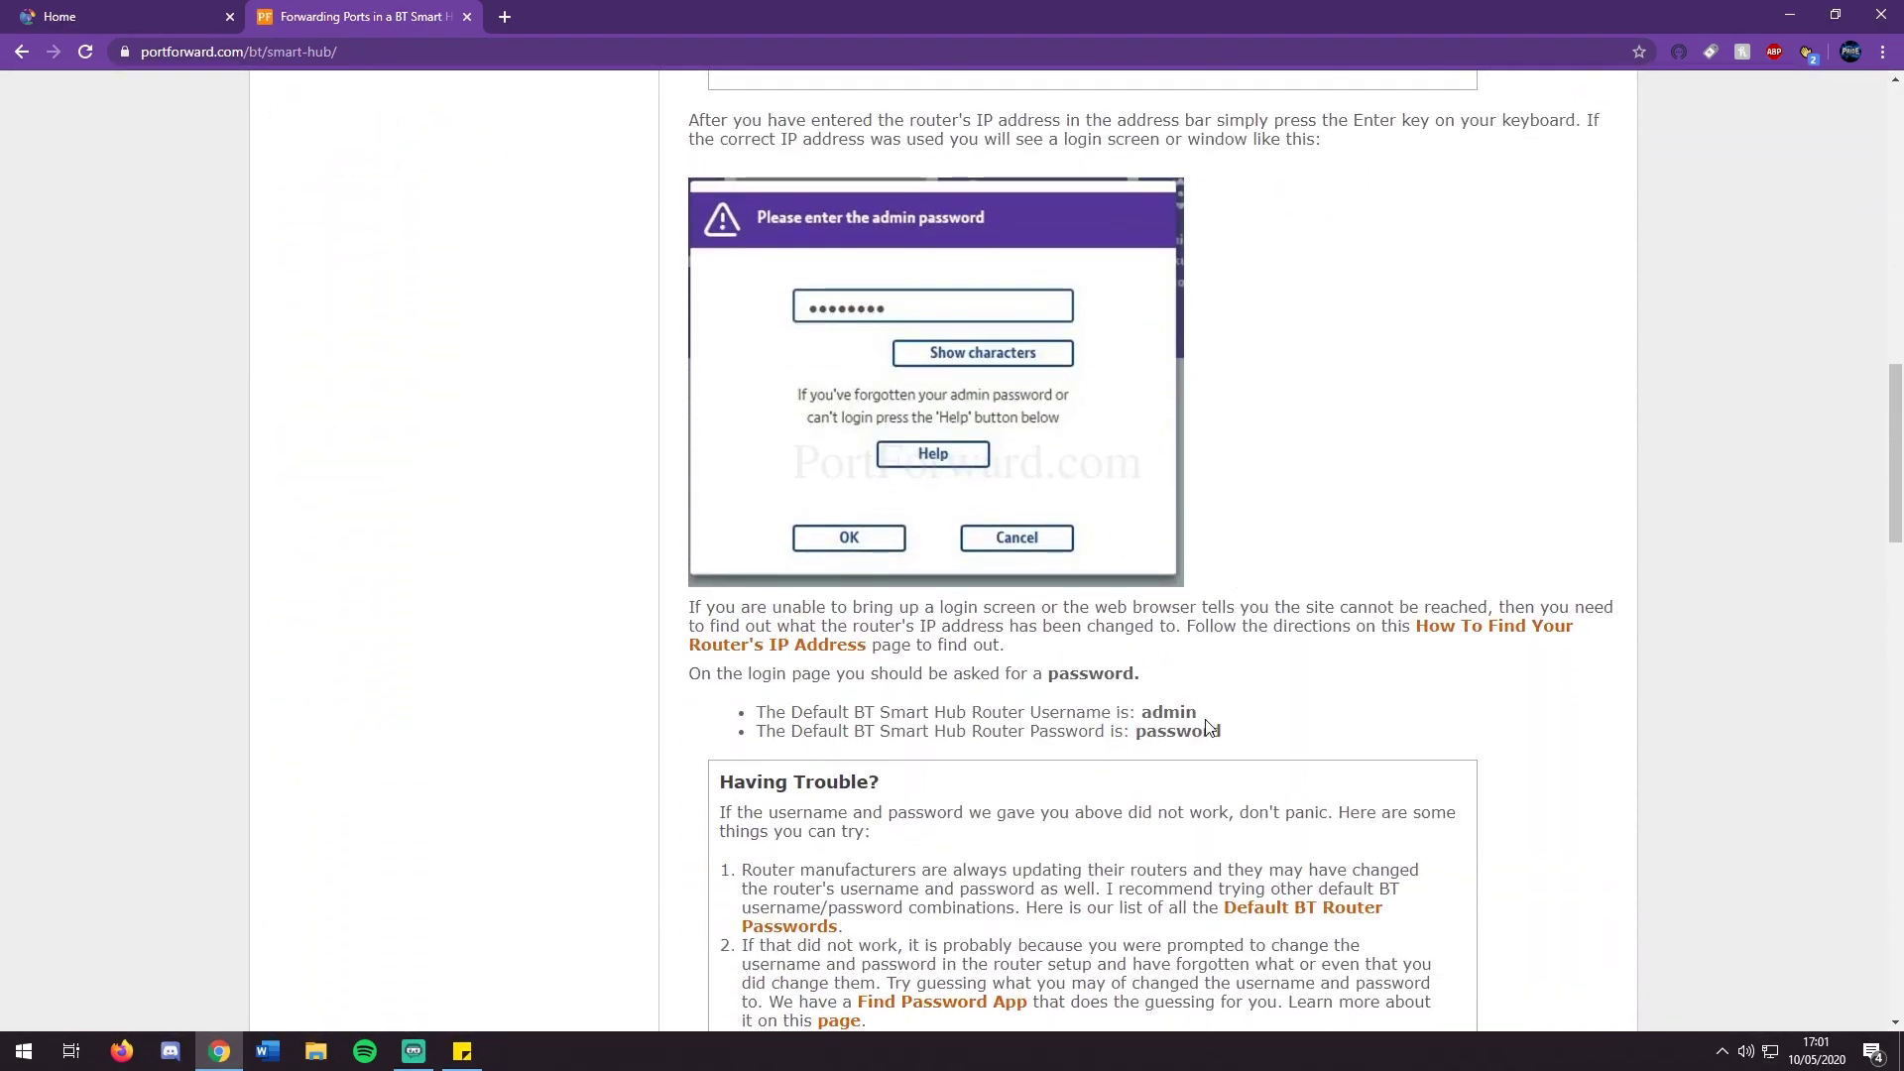
click(1258, 735)
scroll(1220, 739, down, 3)
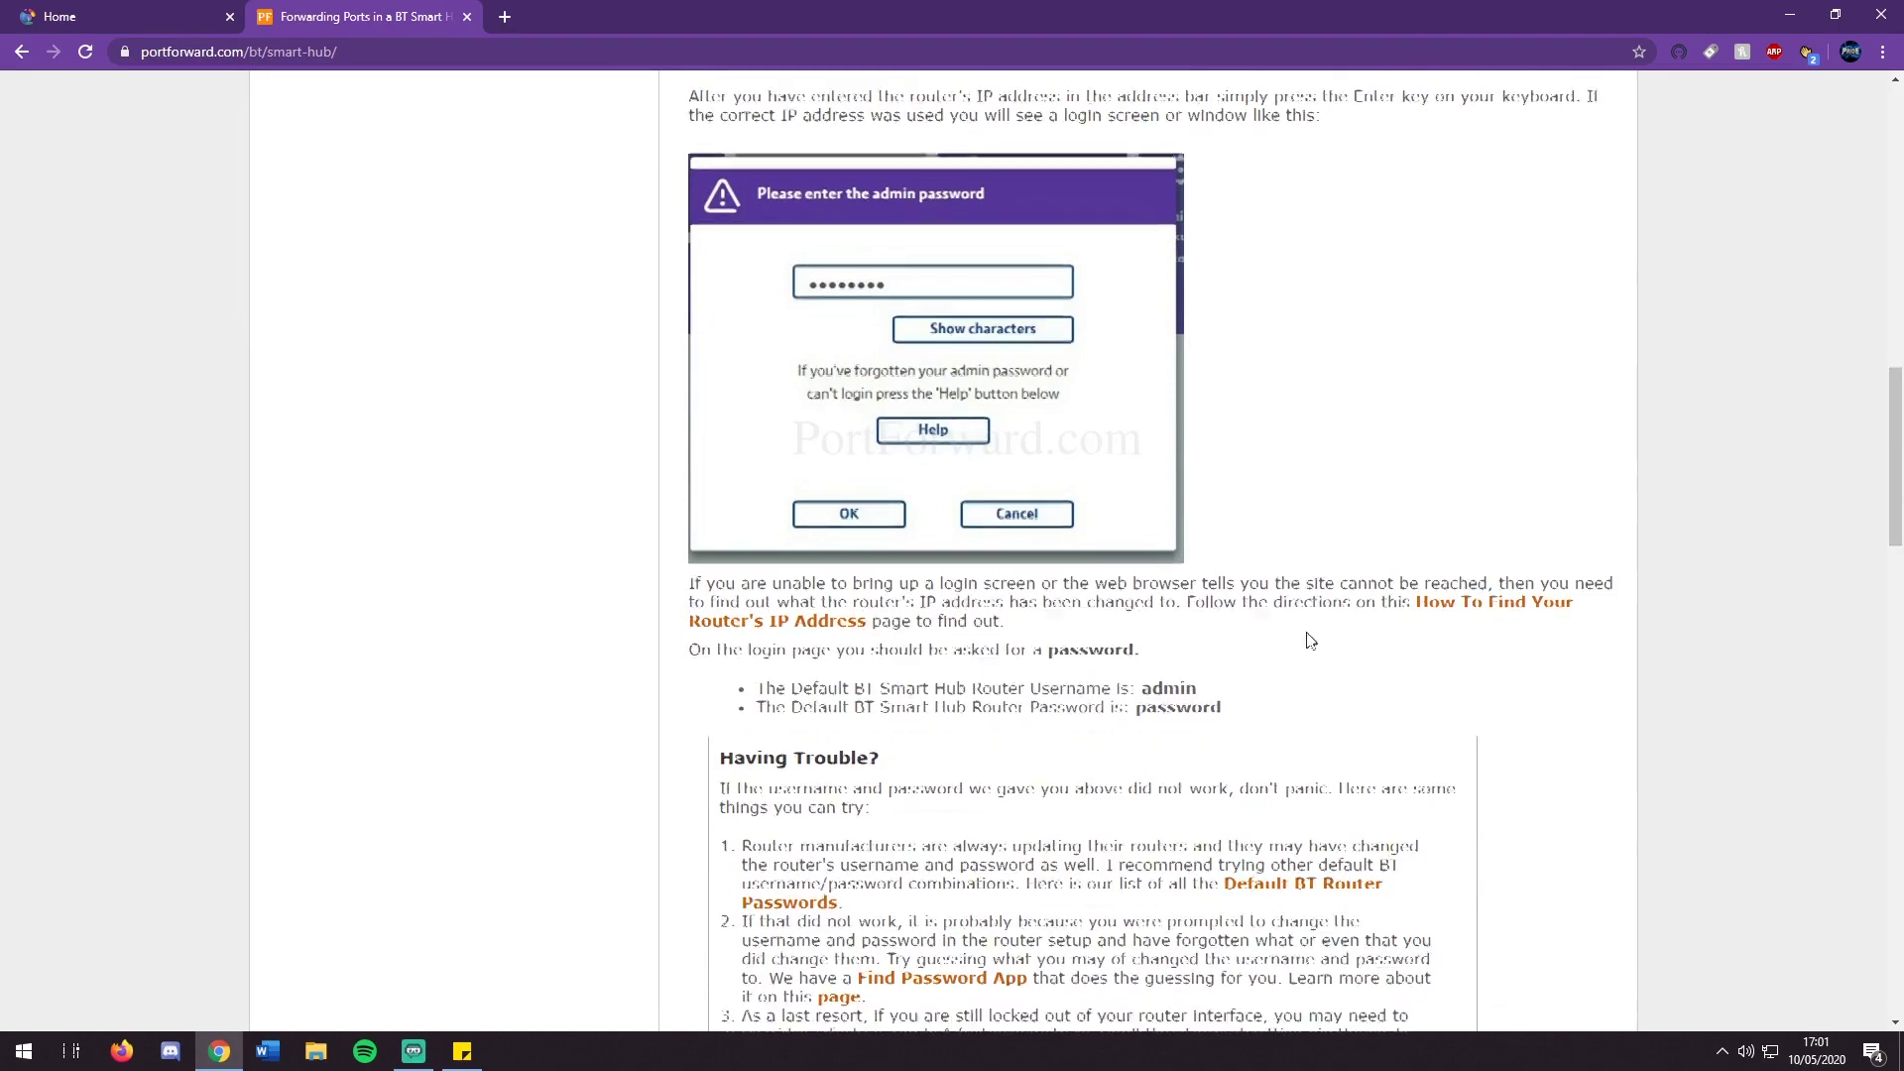
click(467, 17)
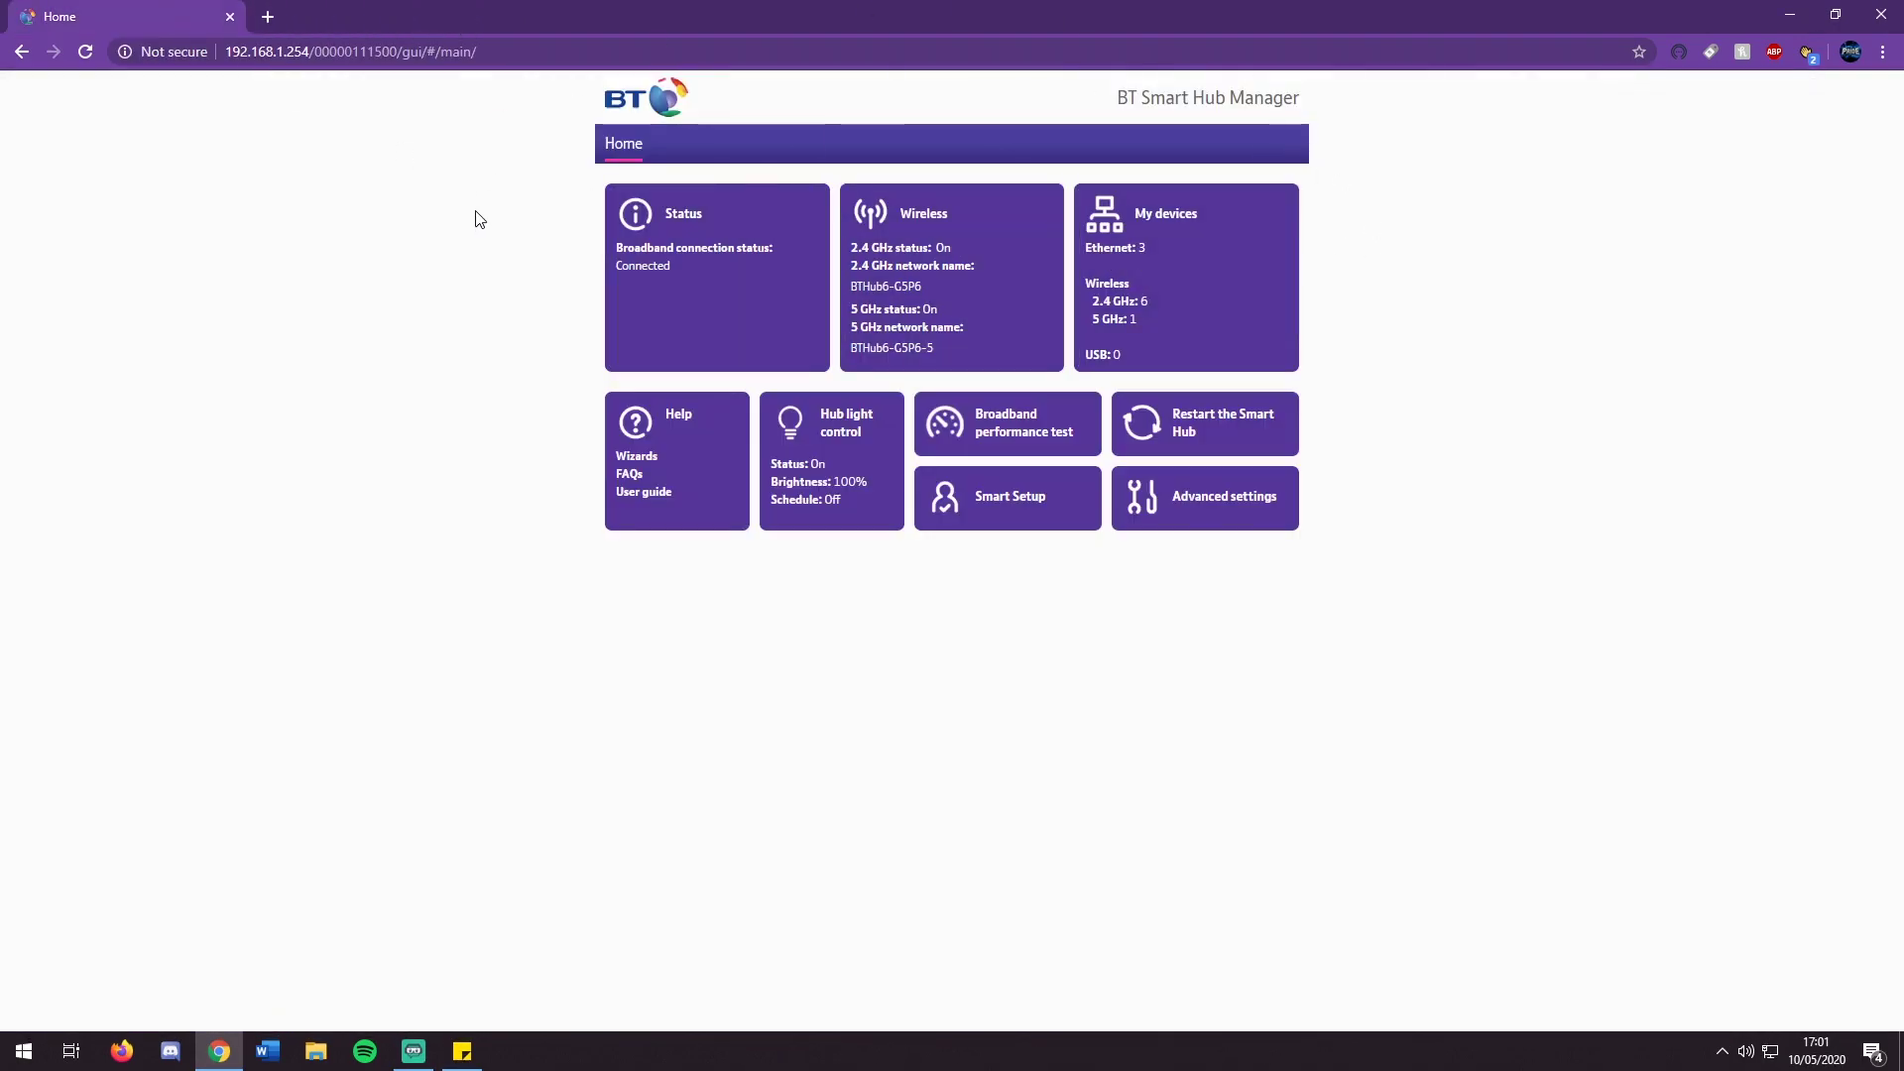
Step: Open JoePC's details from the hub's list of connected devices
click(1183, 299)
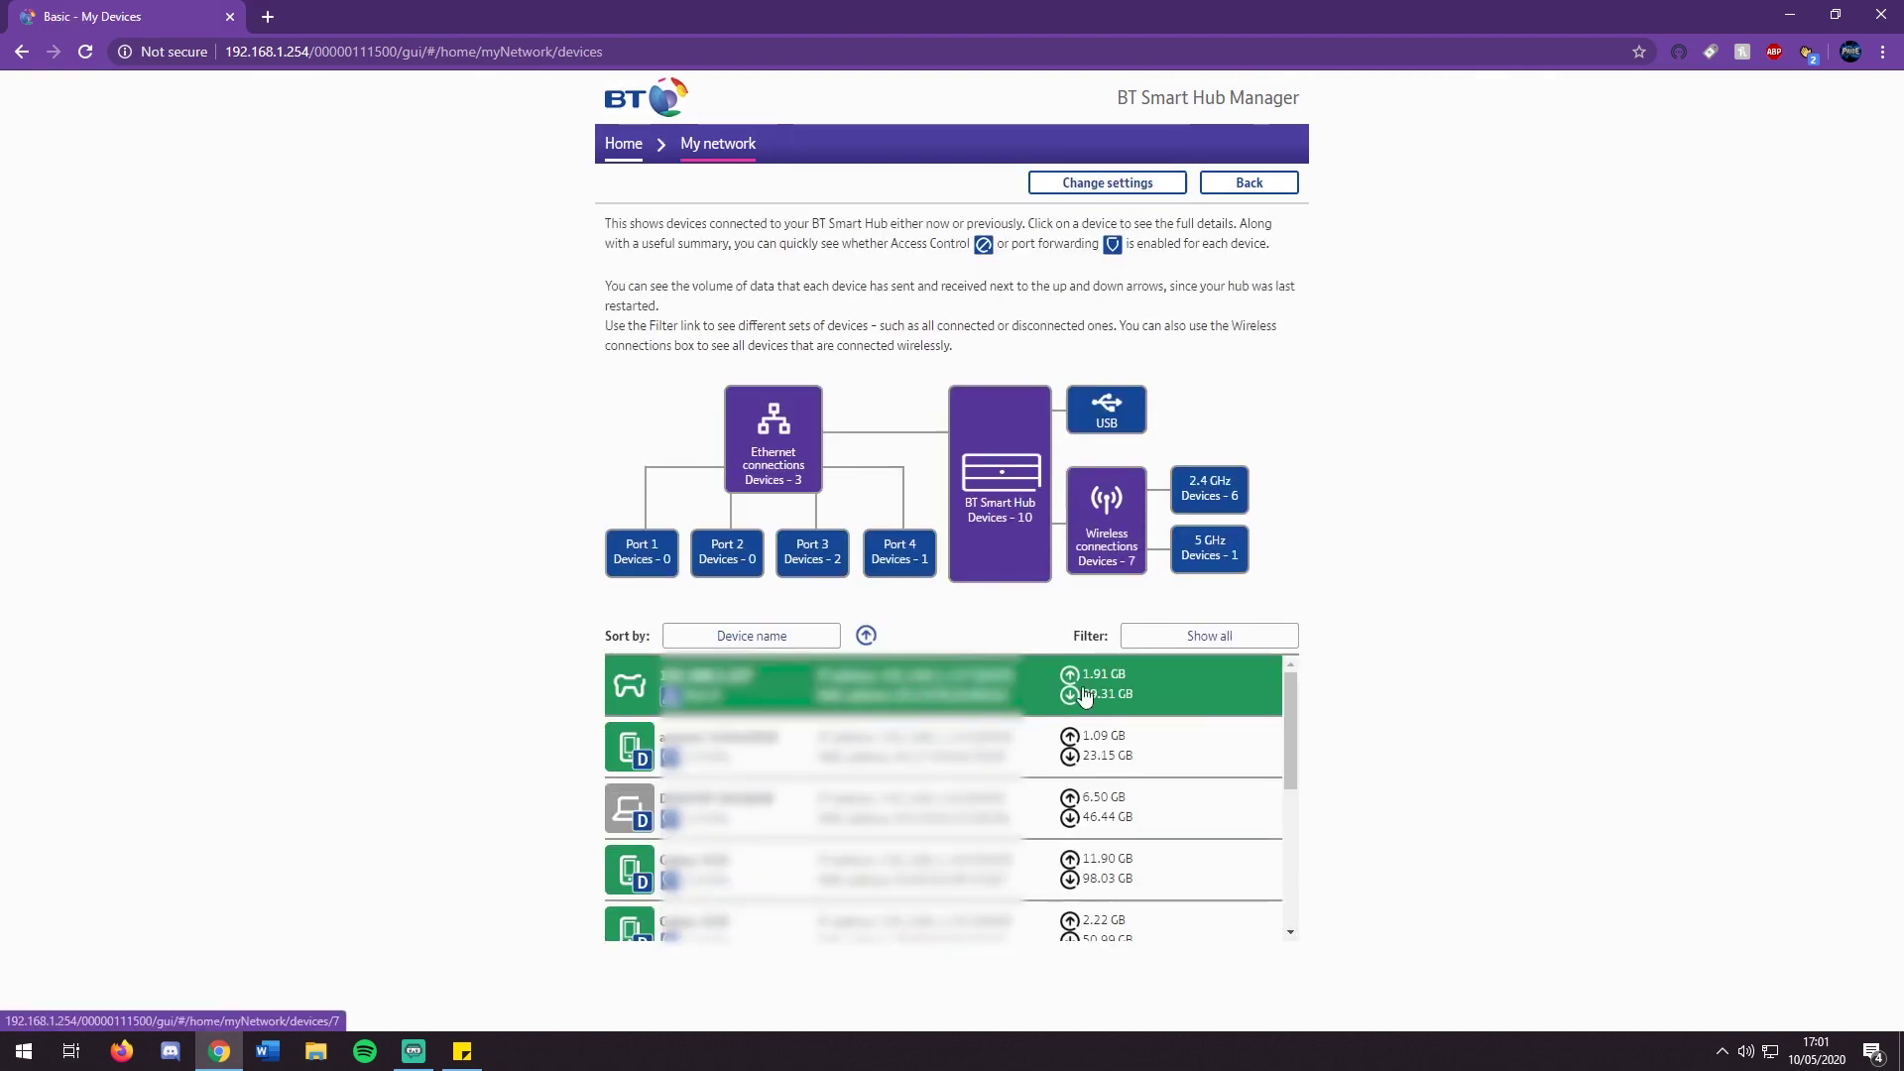
scroll(1116, 819, down, 2)
scroll(1116, 820, down, 2)
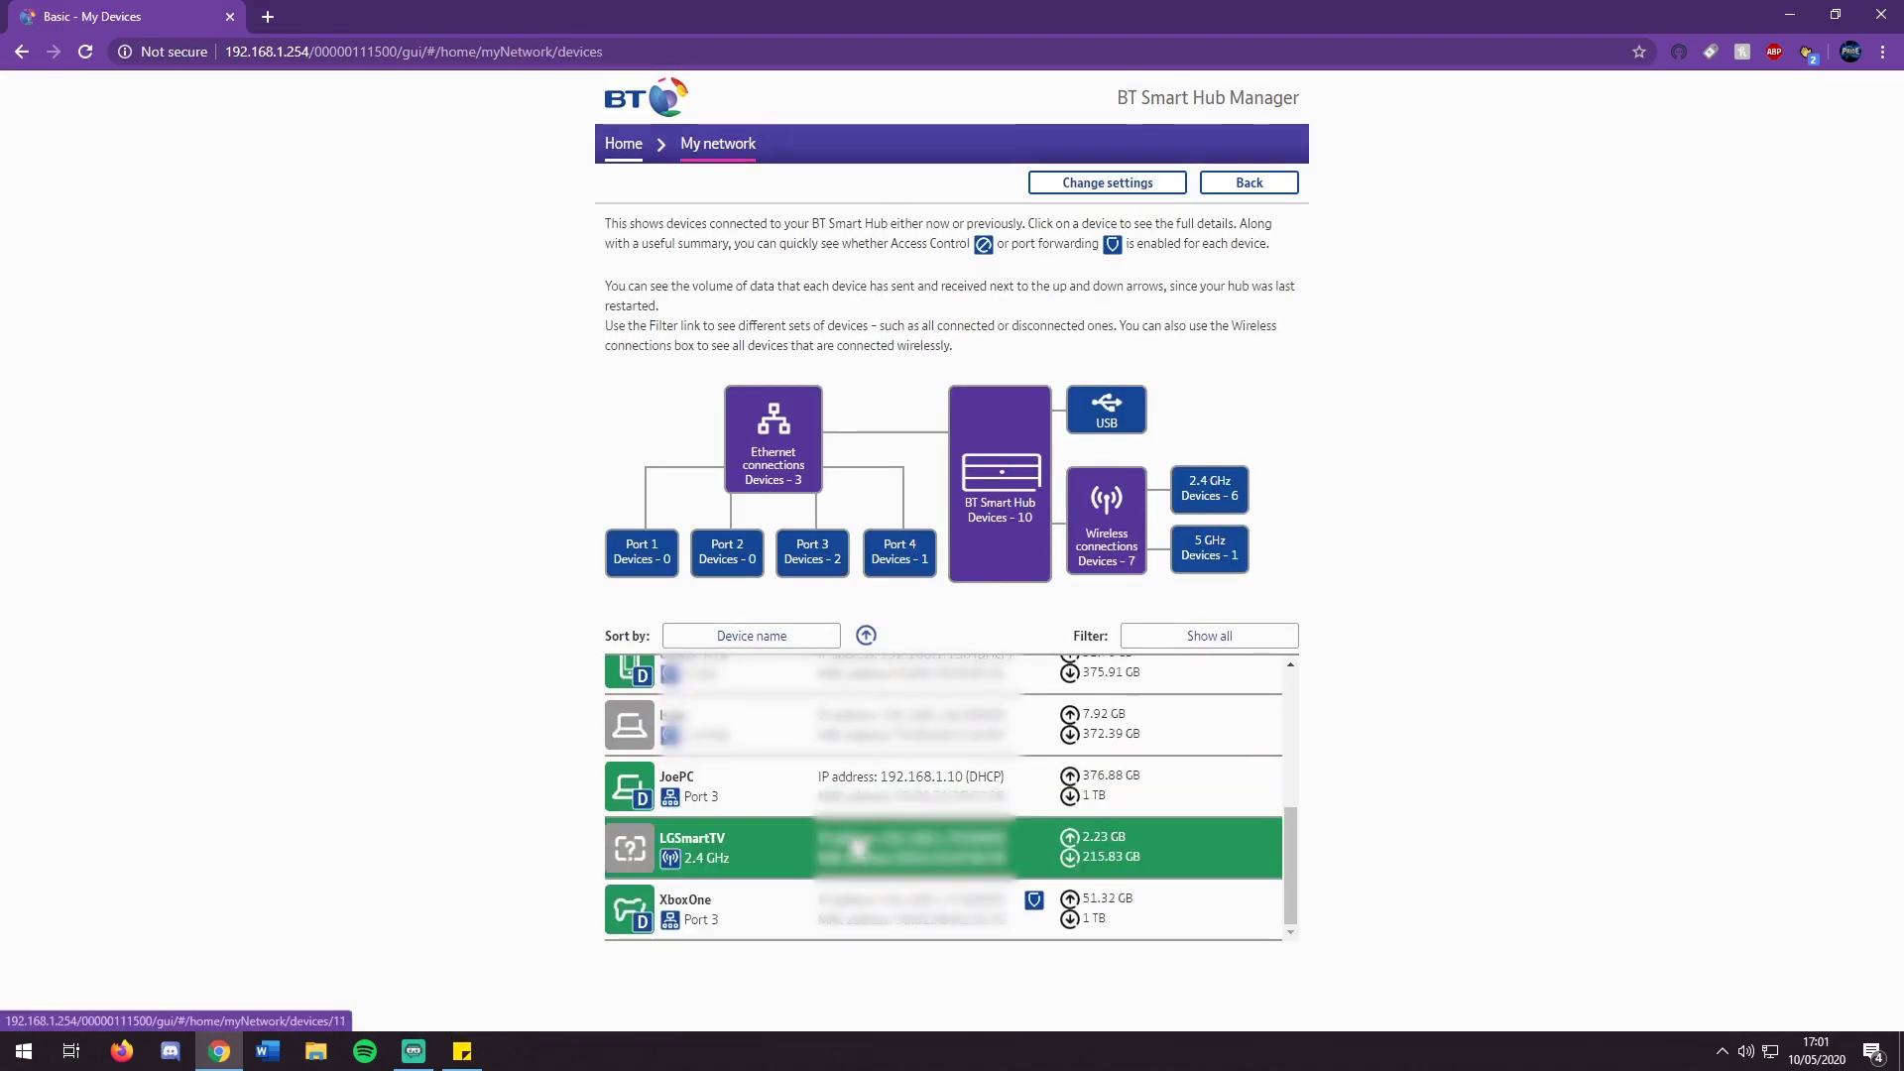
click(643, 803)
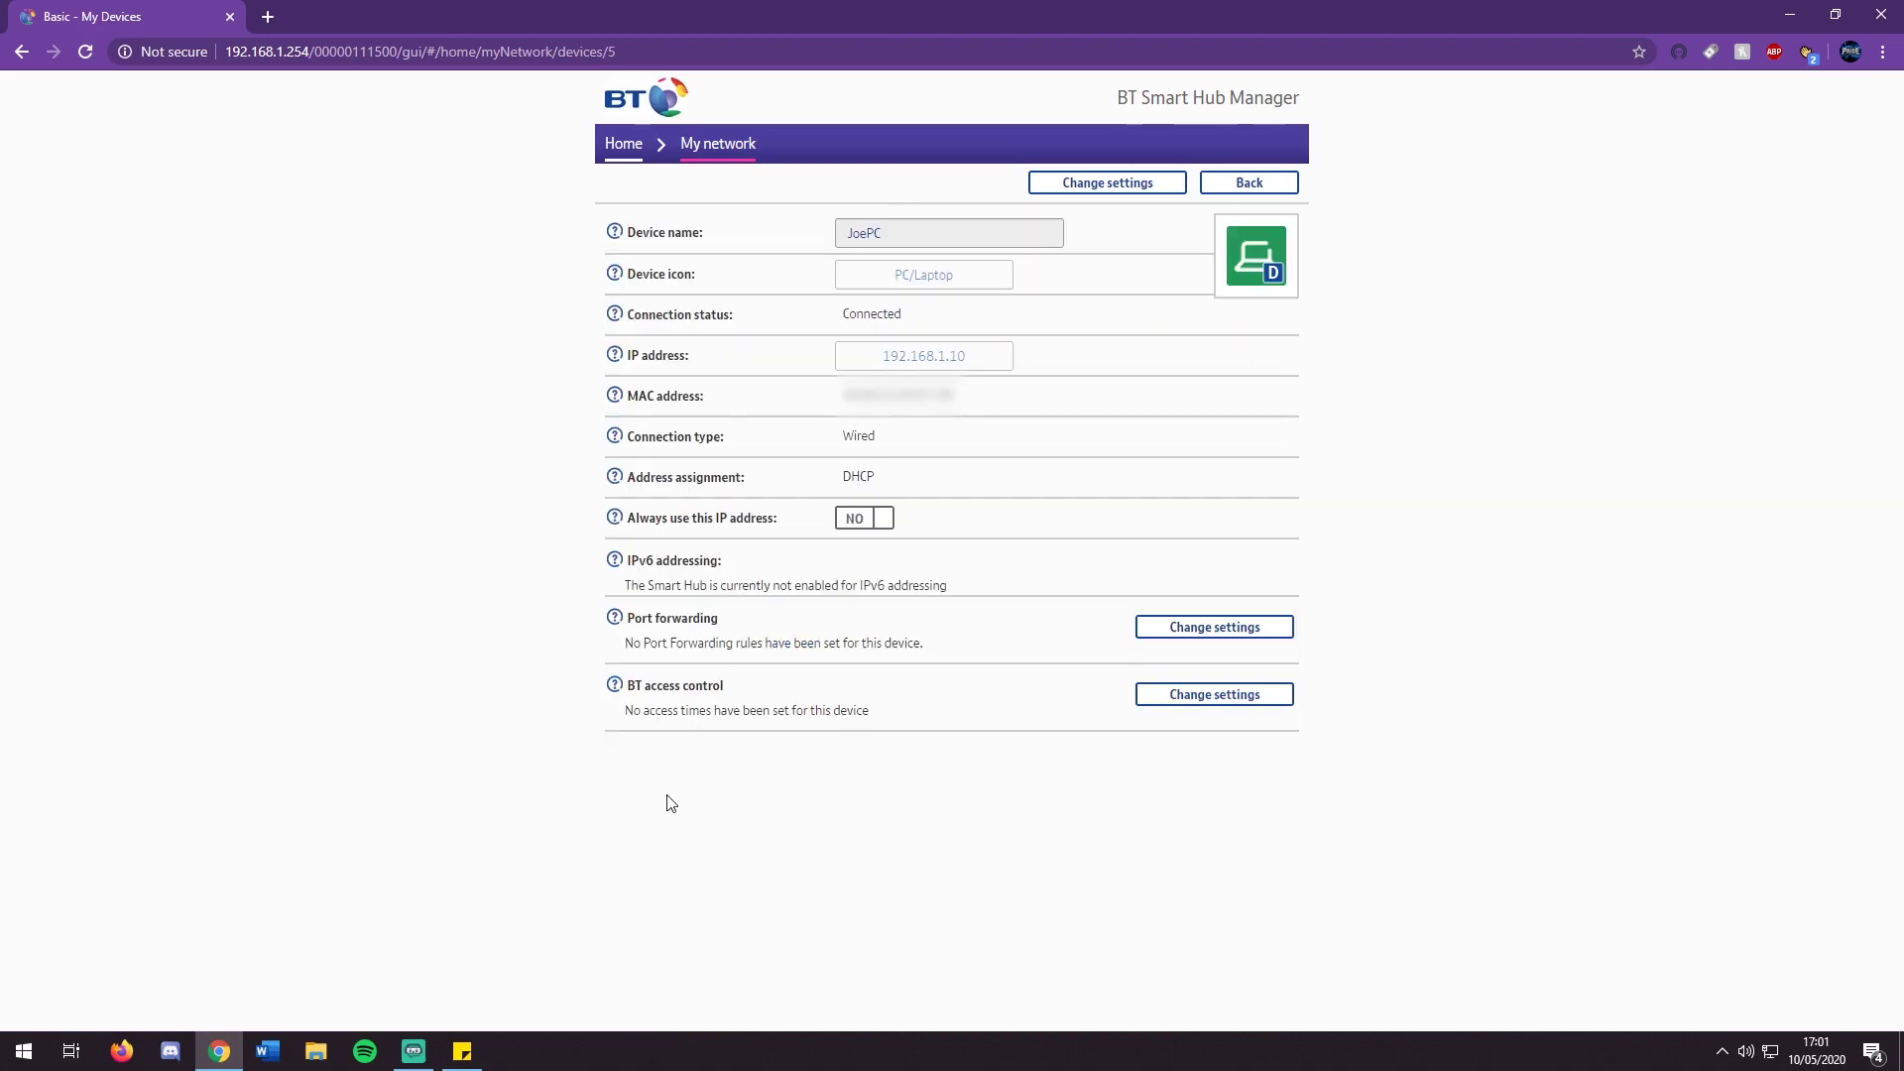
Step: Unlock editing with the admin password and set JoePC to always use its IP address
click(1135, 192)
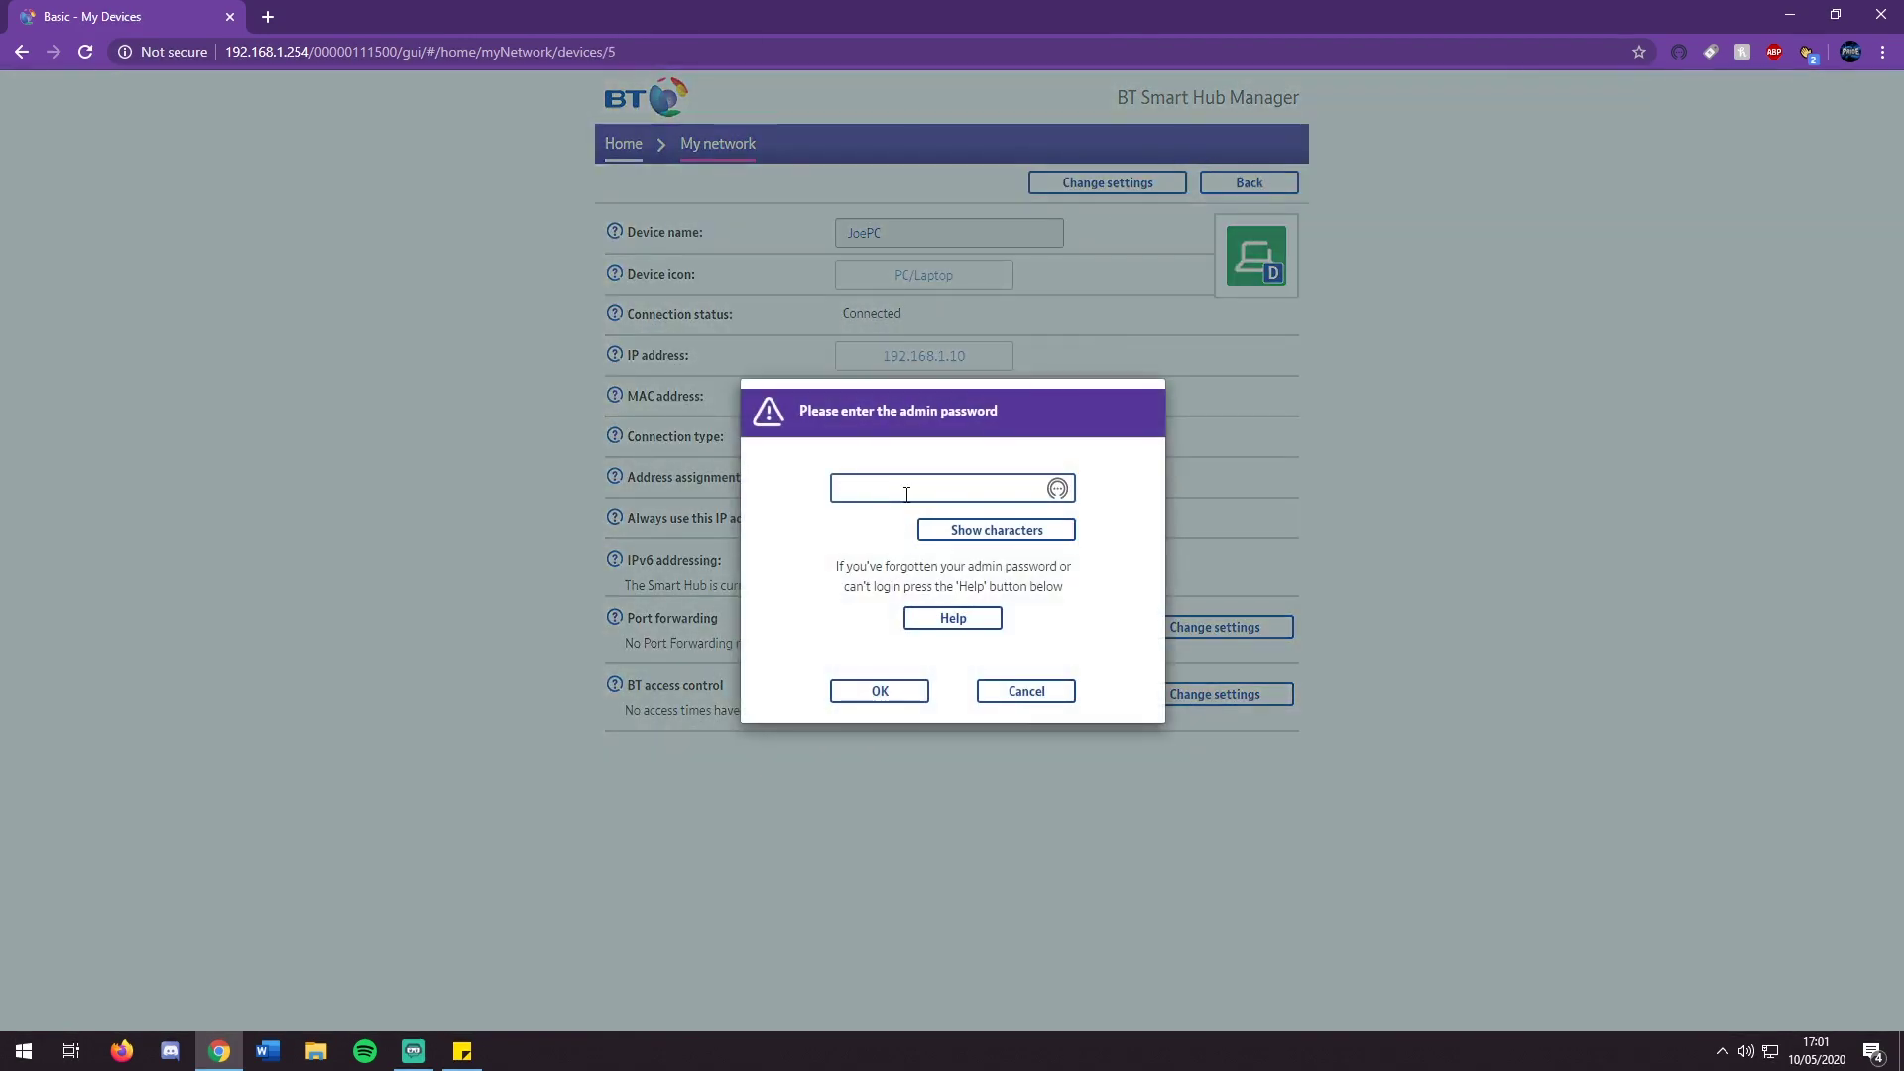
text(••••••••••)
key(Return)
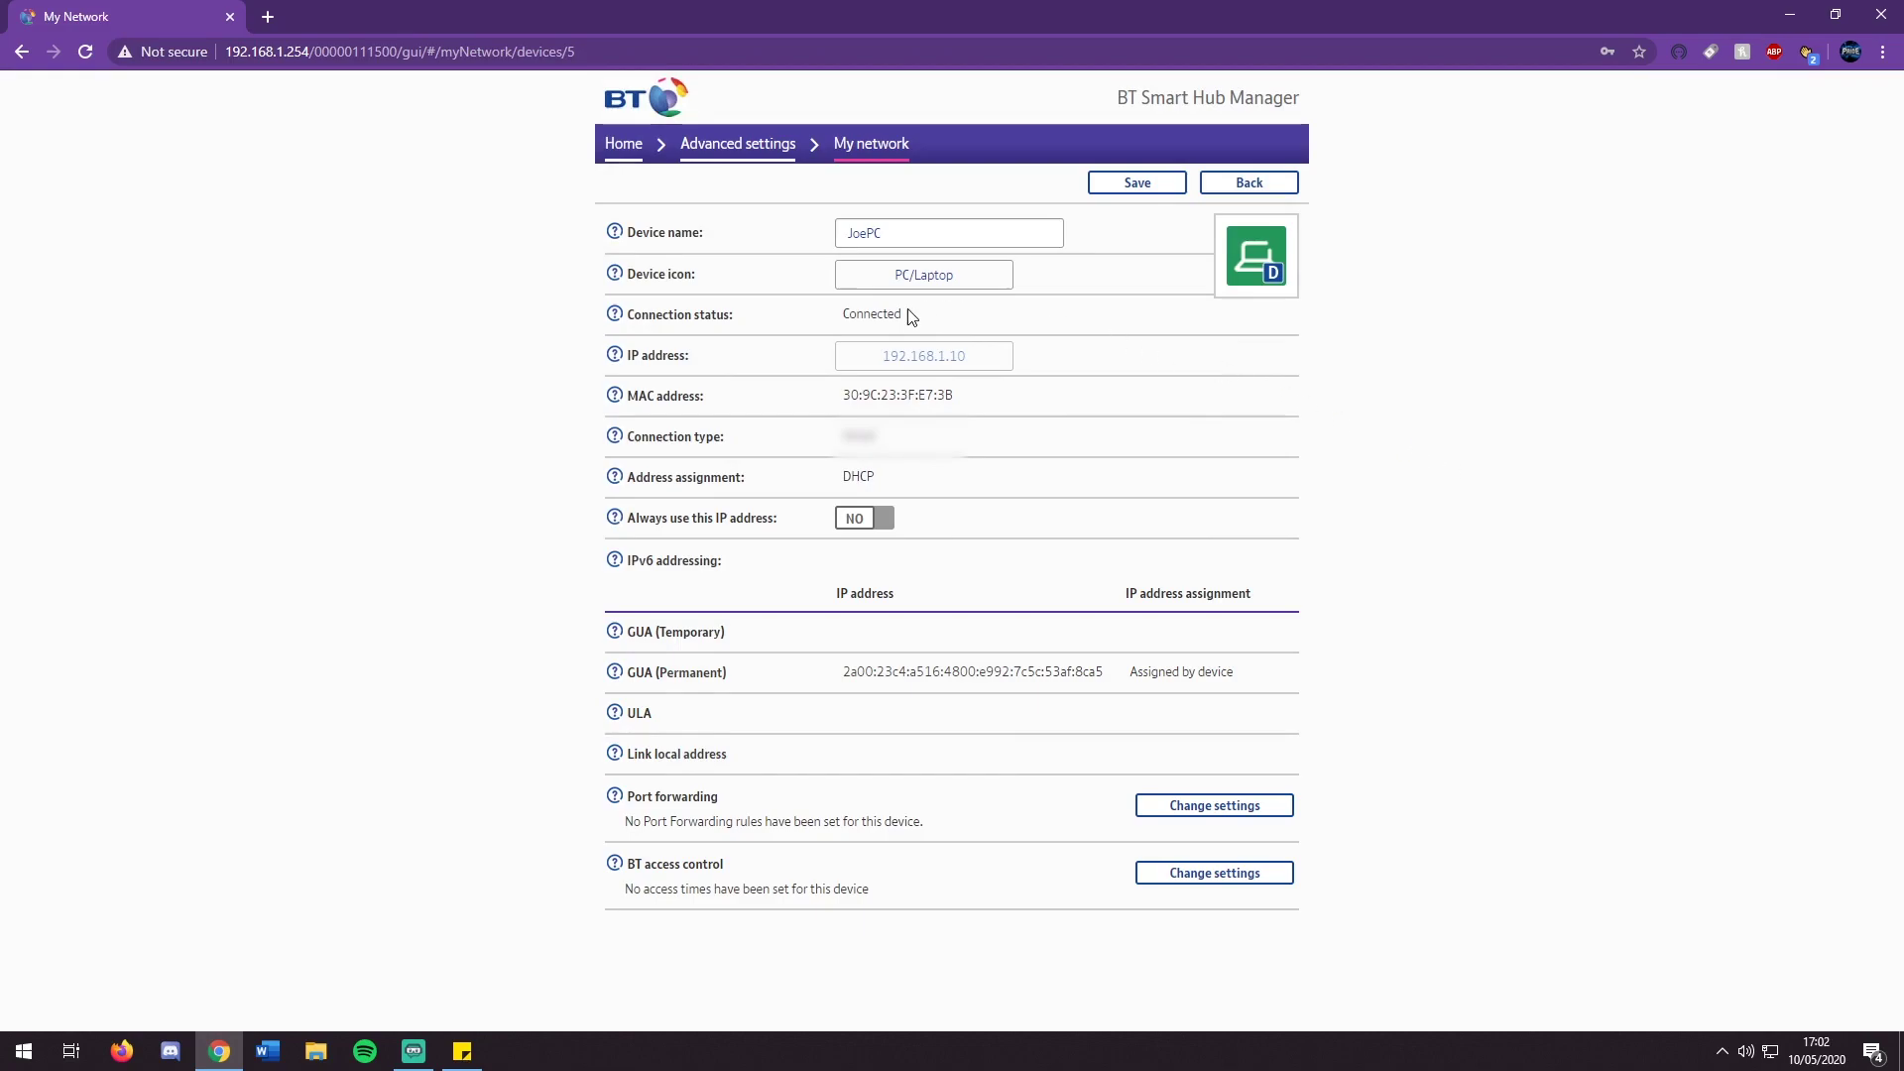
click(862, 522)
click(865, 523)
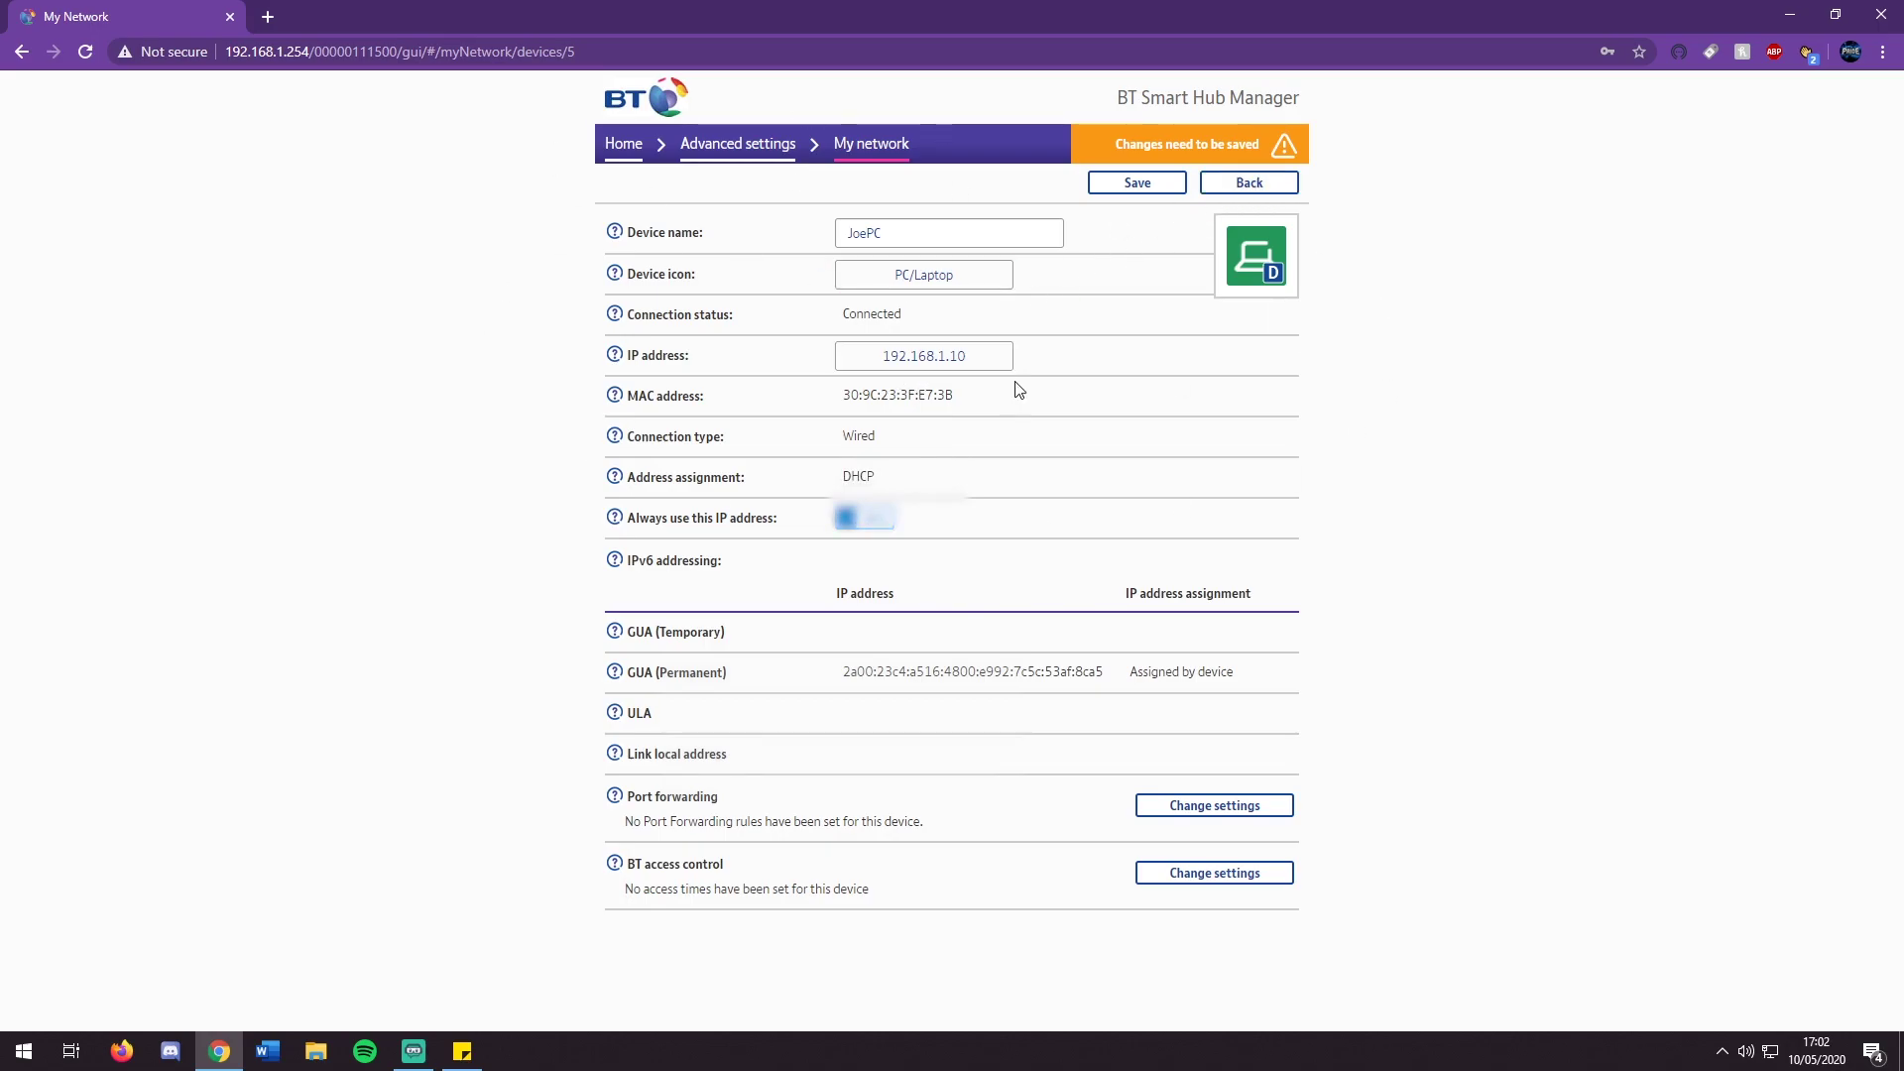
click(271, 16)
Step: Load portforward.com's router list and open the BT Smart Hub forwarding guide
text(por)
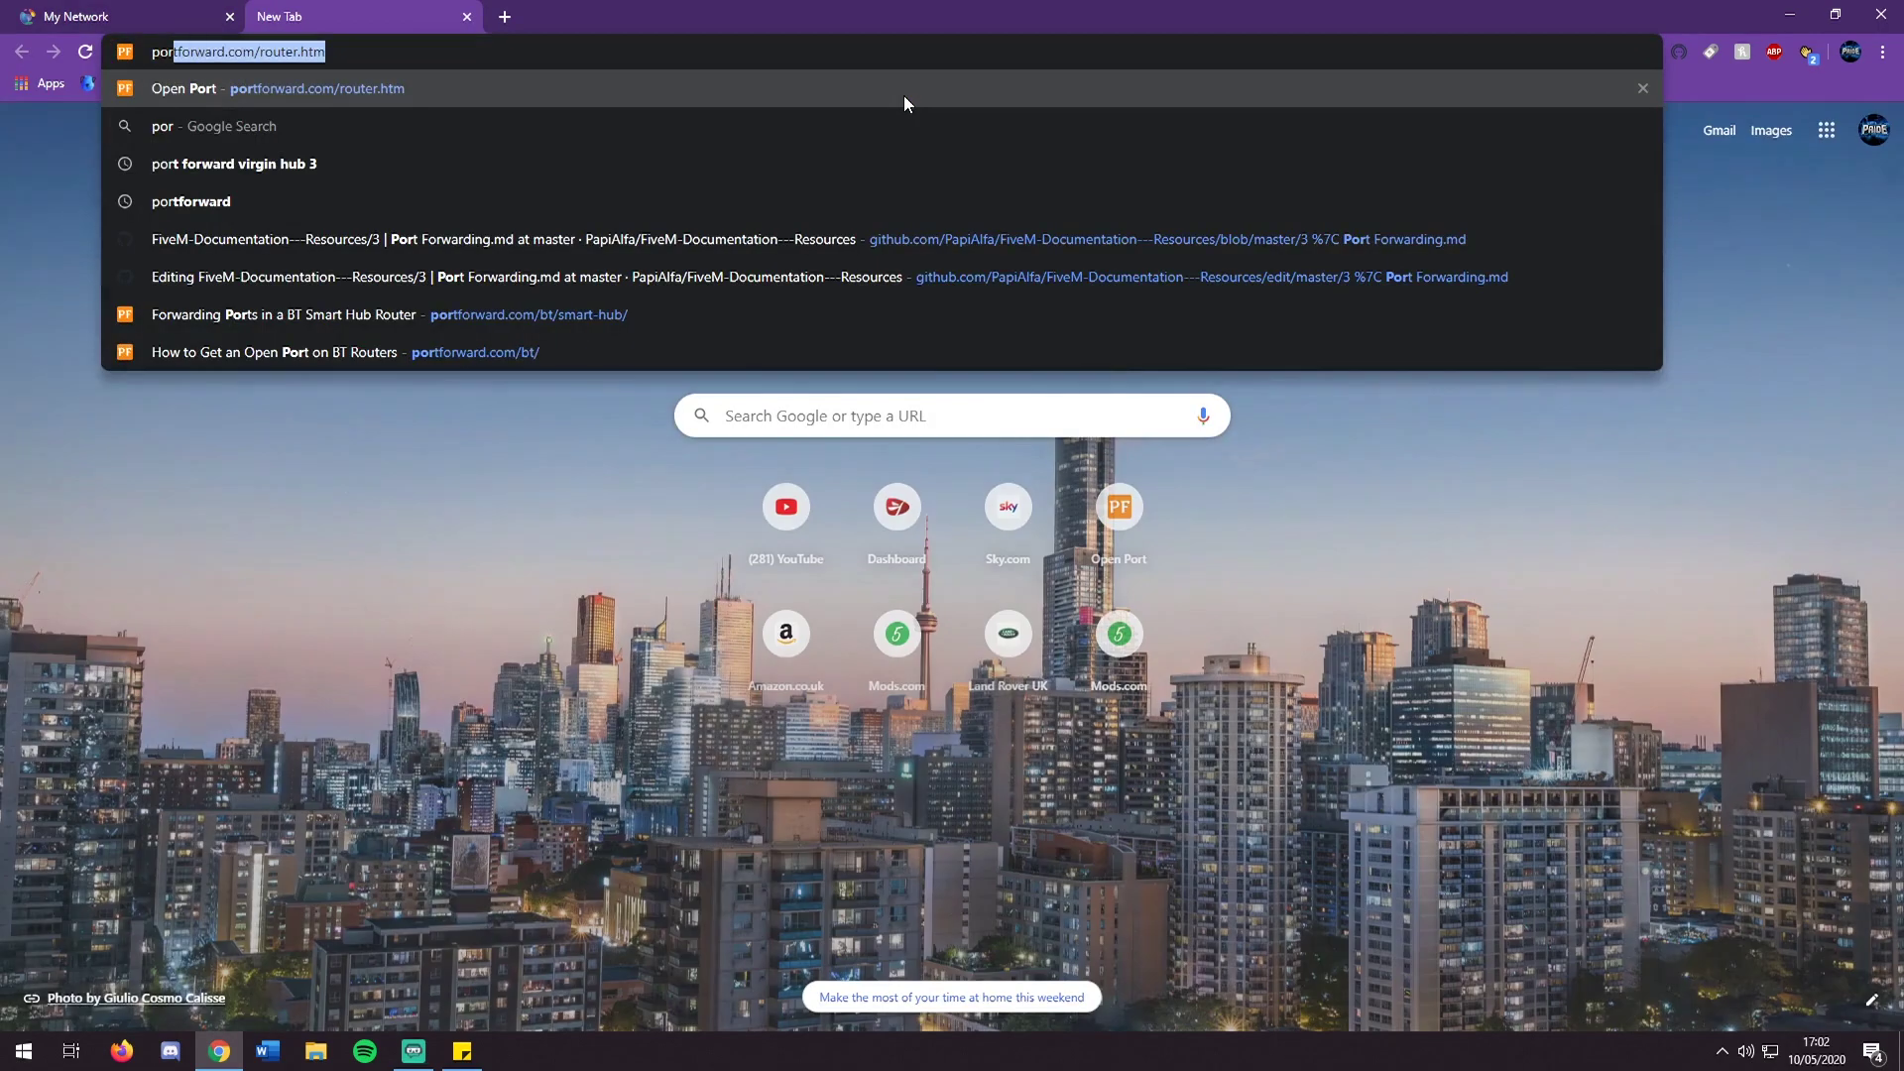
key(Return)
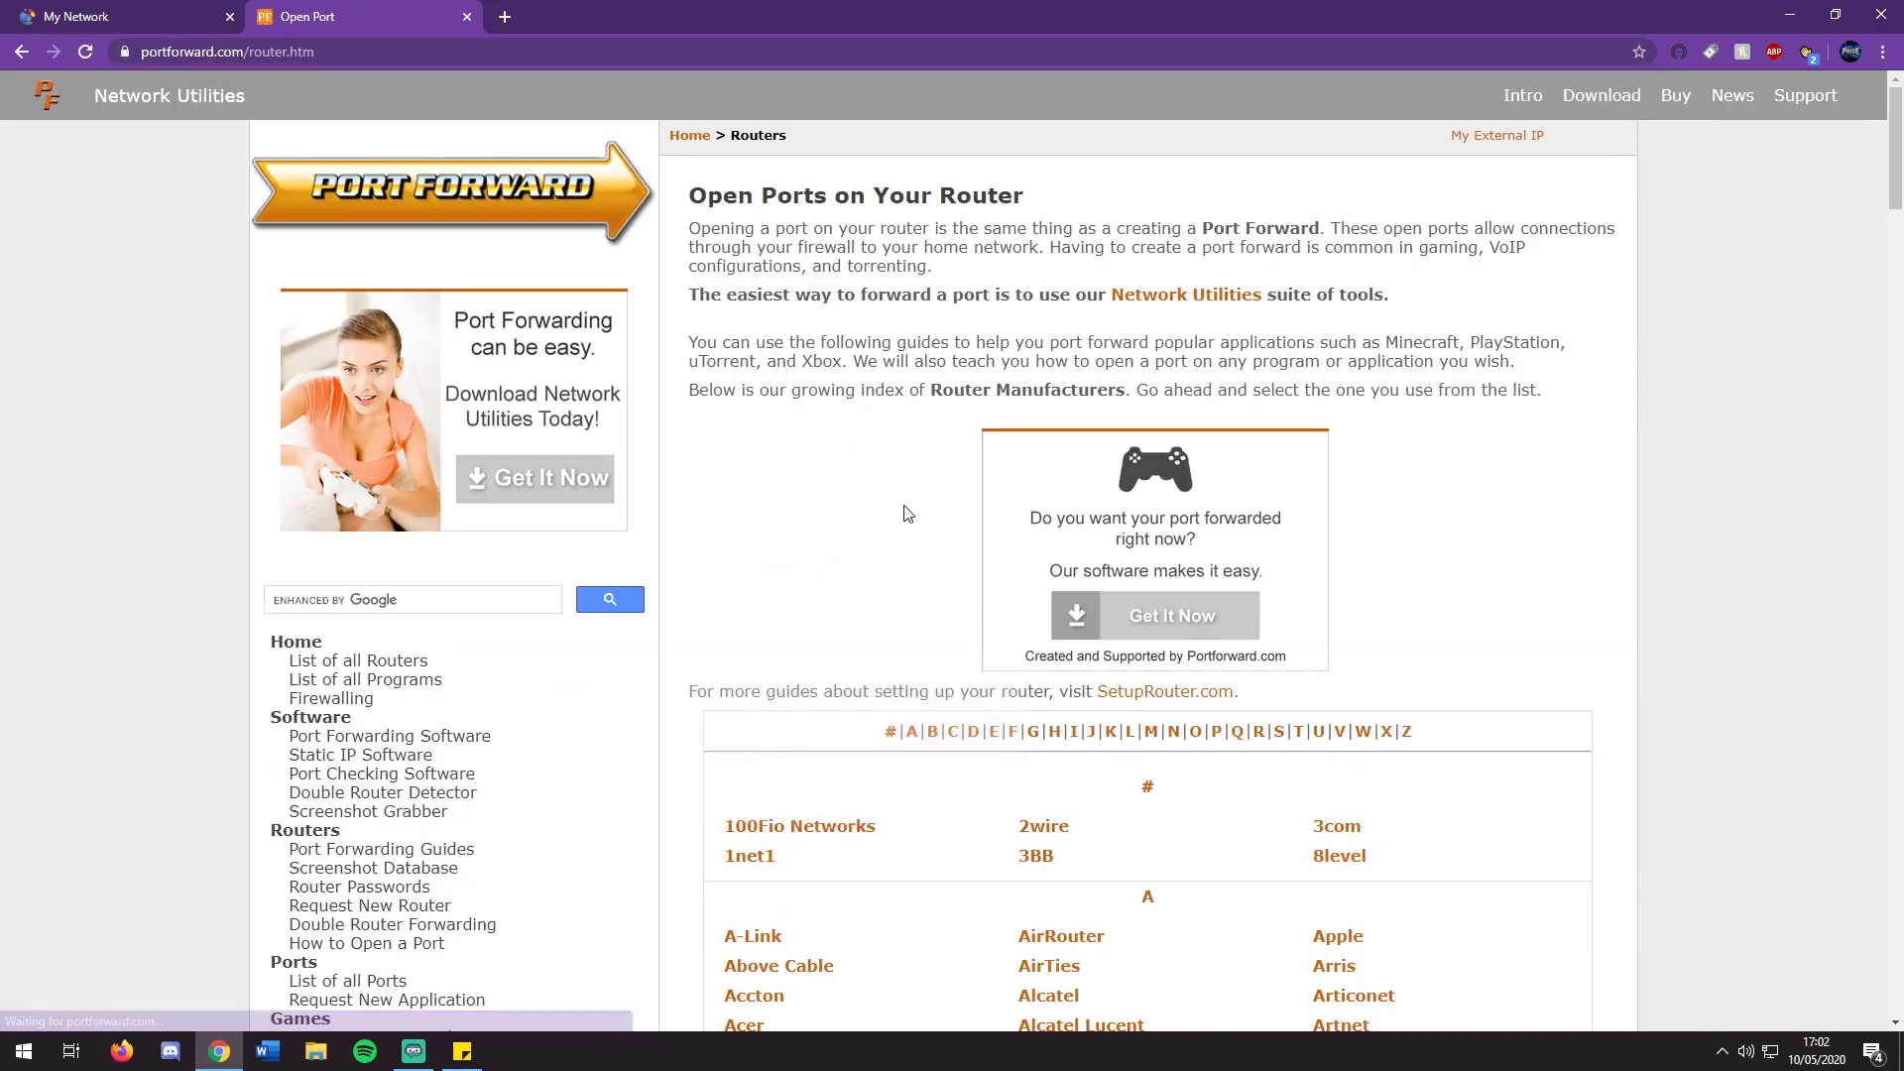
scroll(906, 500, down, 3)
click(912, 436)
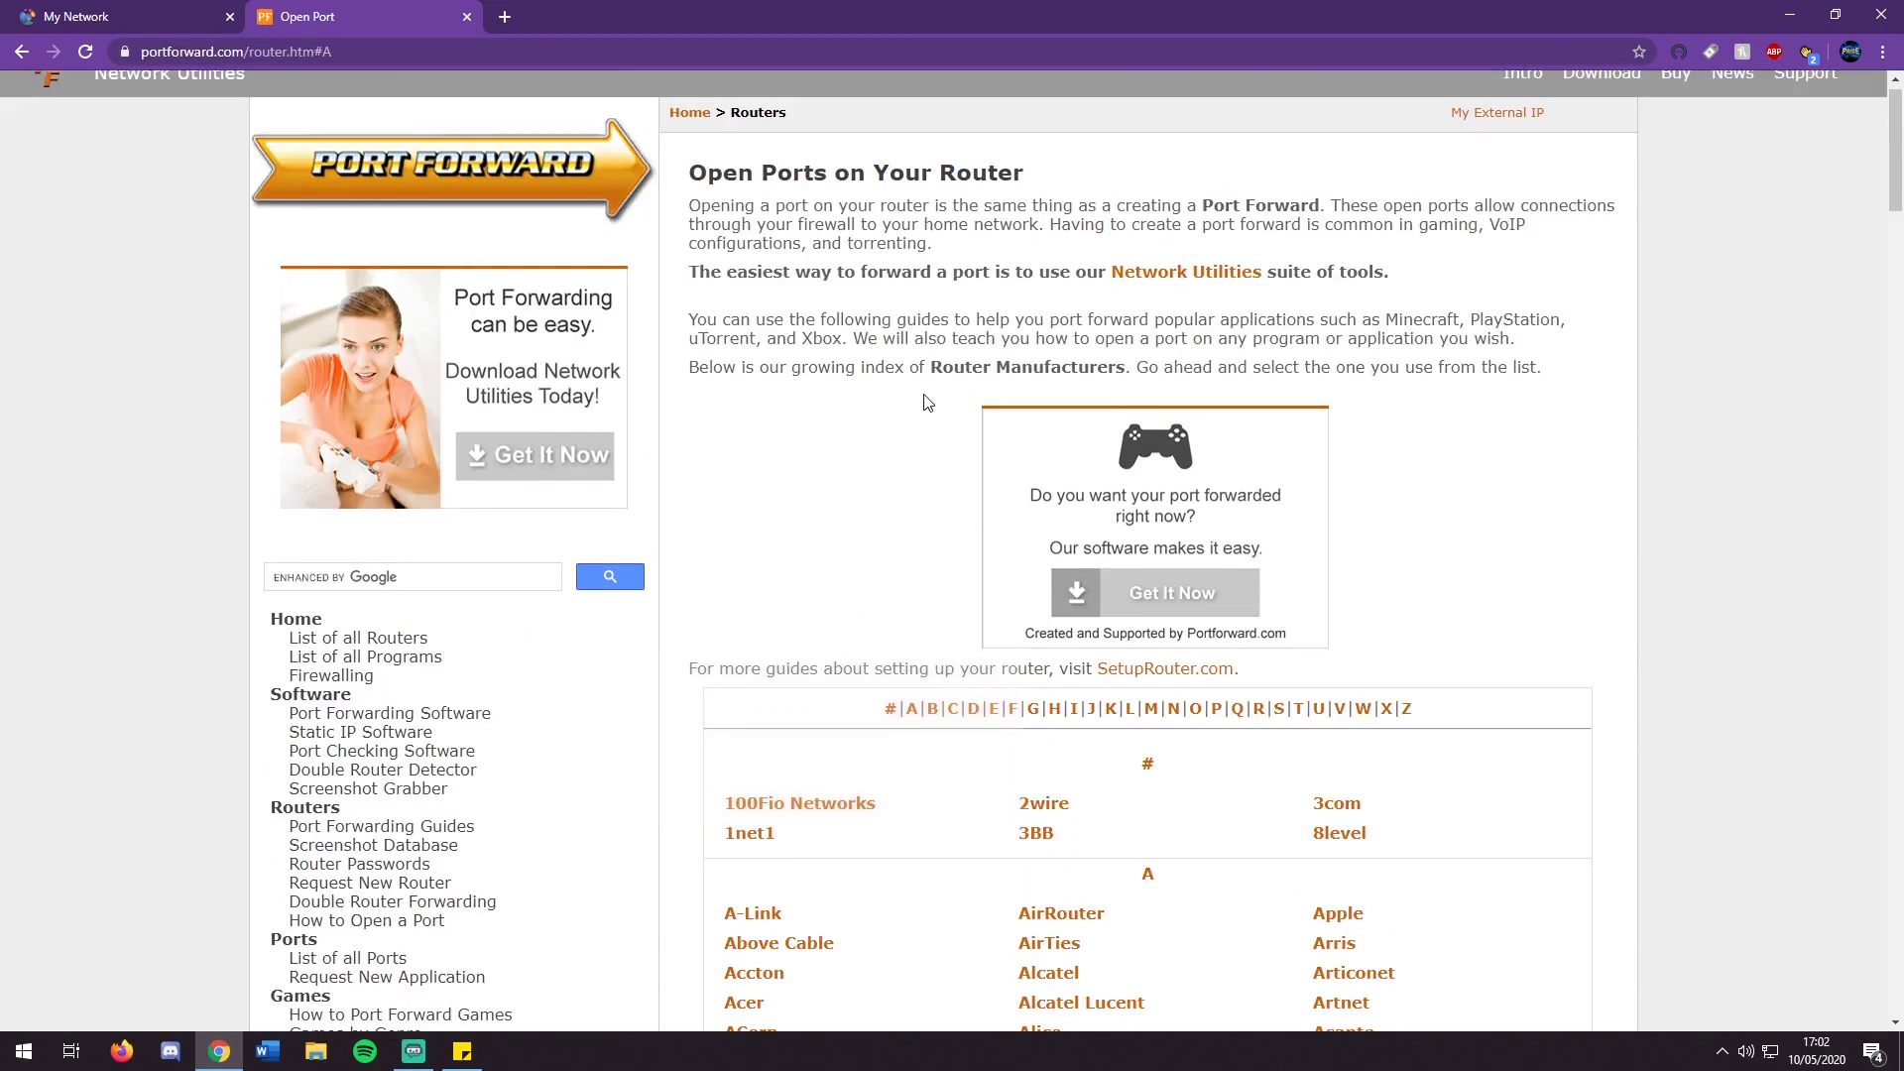
click(1323, 723)
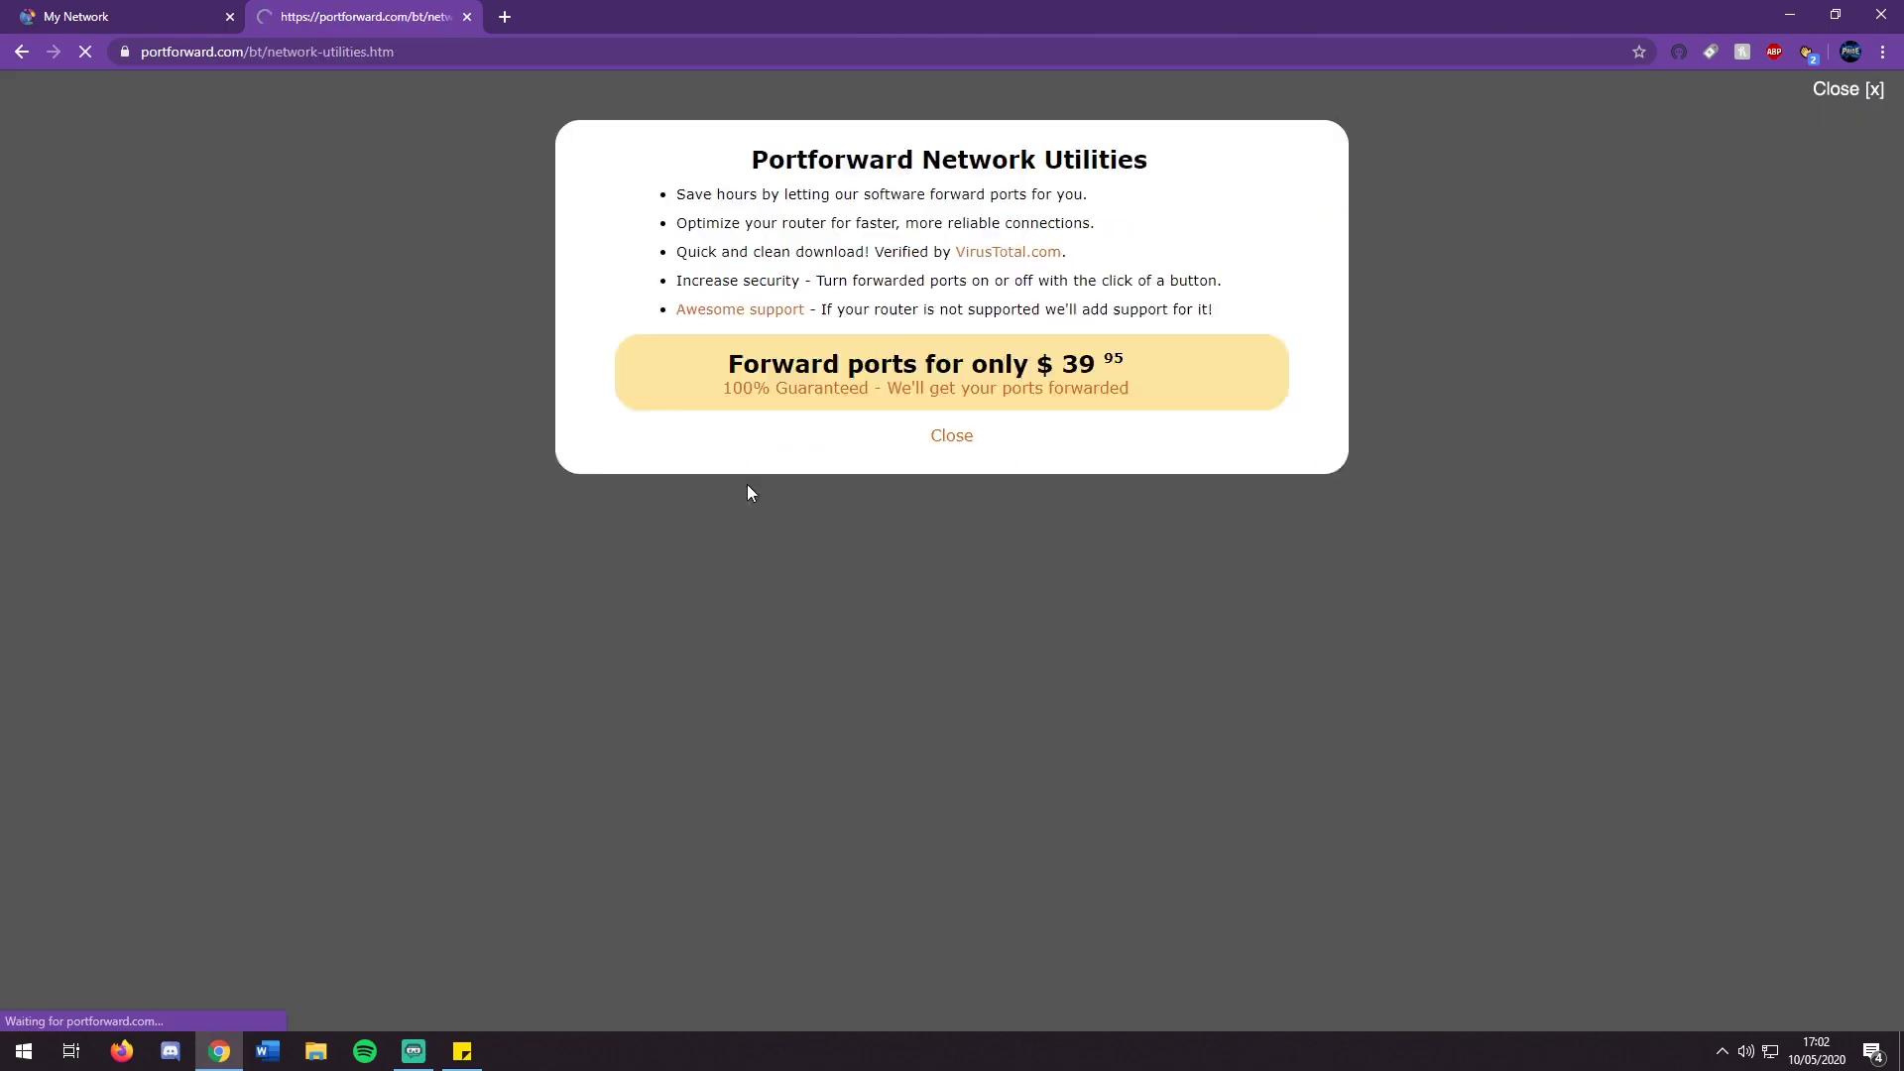
click(952, 557)
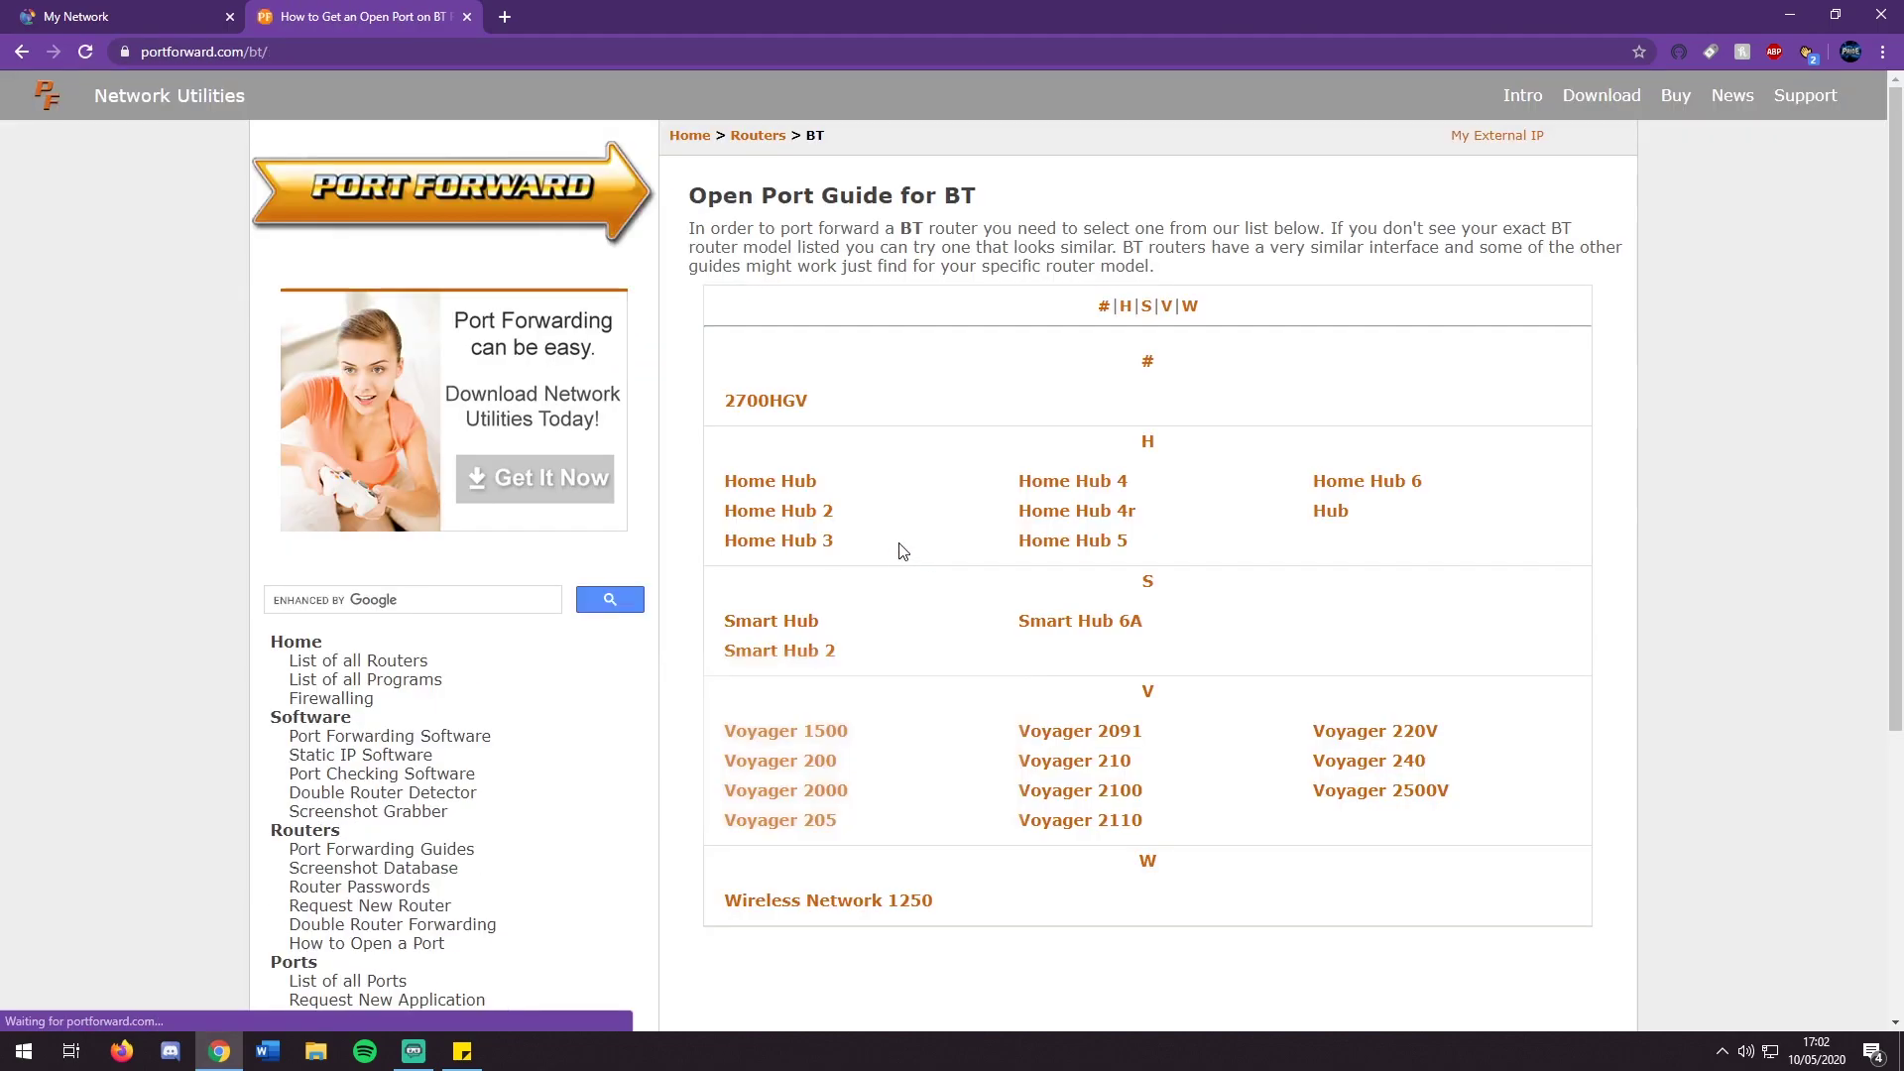
scroll(808, 537, down, 1)
click(808, 533)
Step: Read portforward.com's Windows 10 static IP address guide
scroll(933, 642, down, 4)
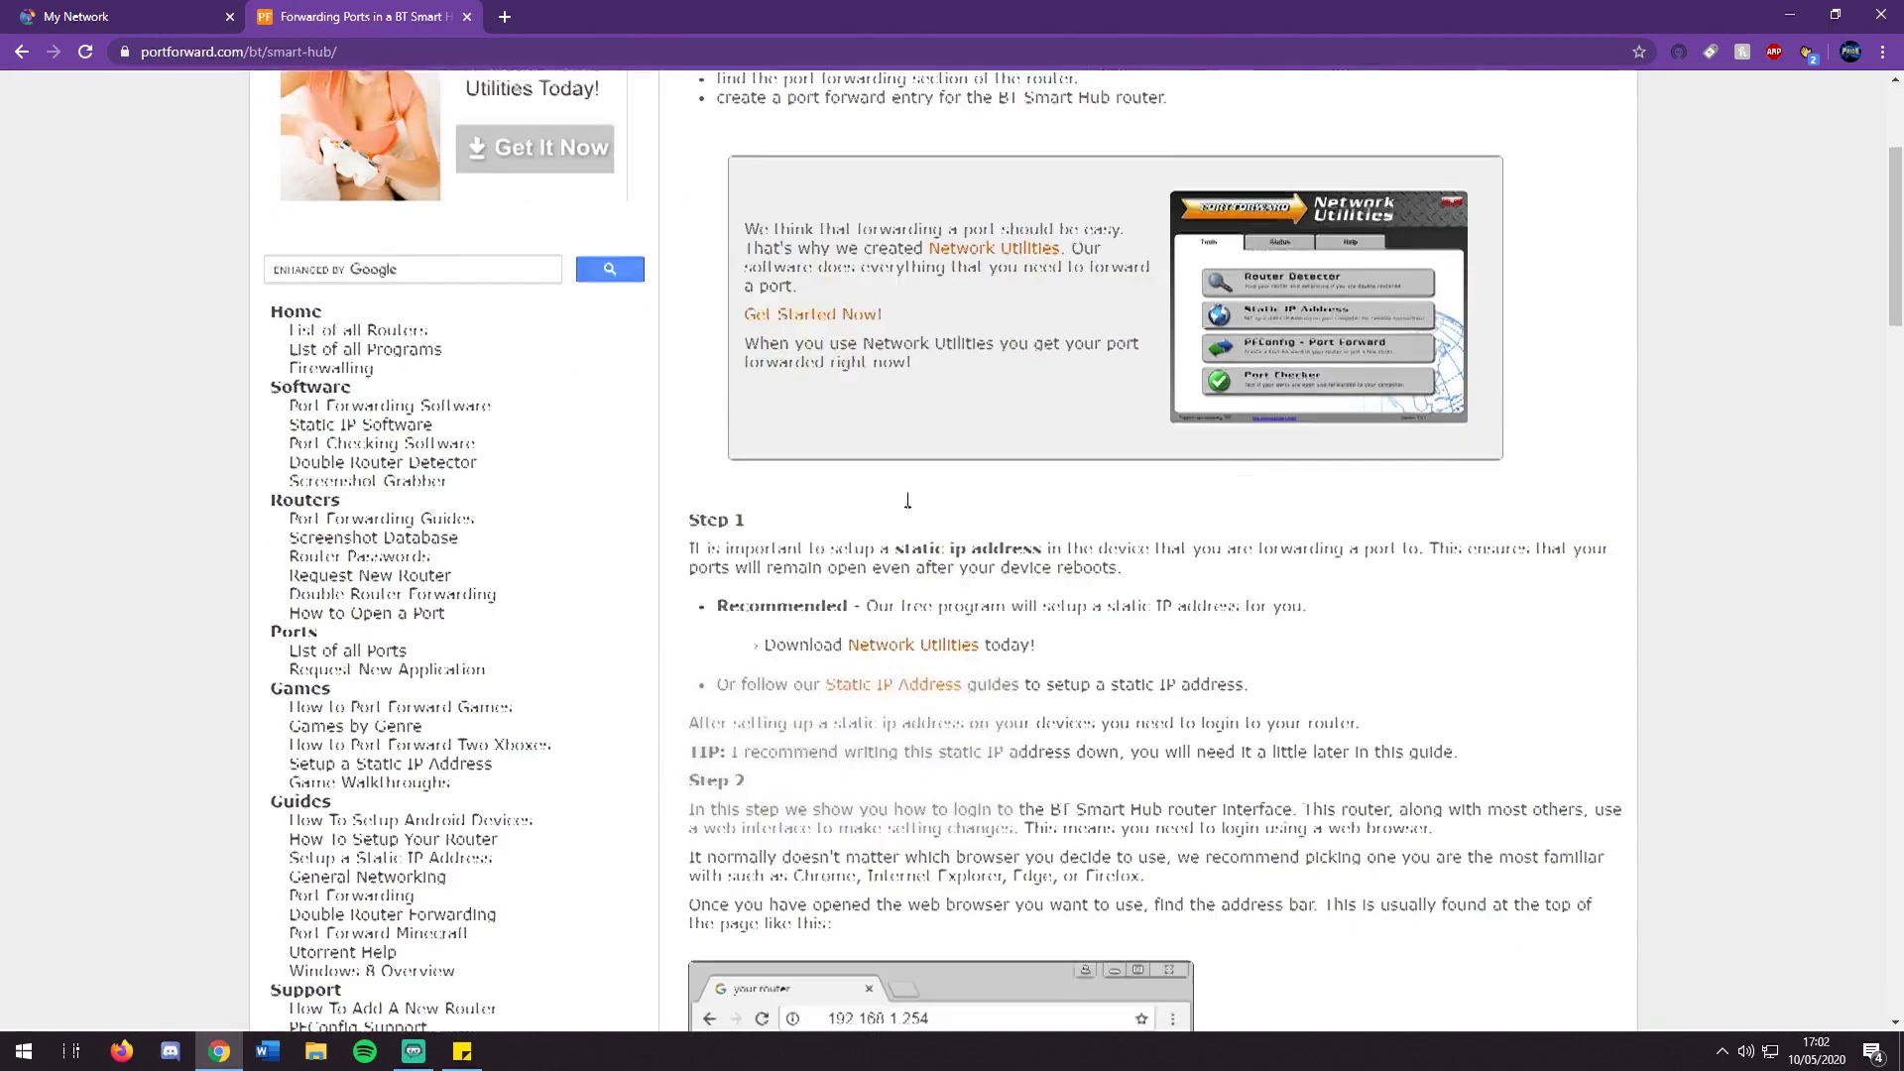
click(923, 631)
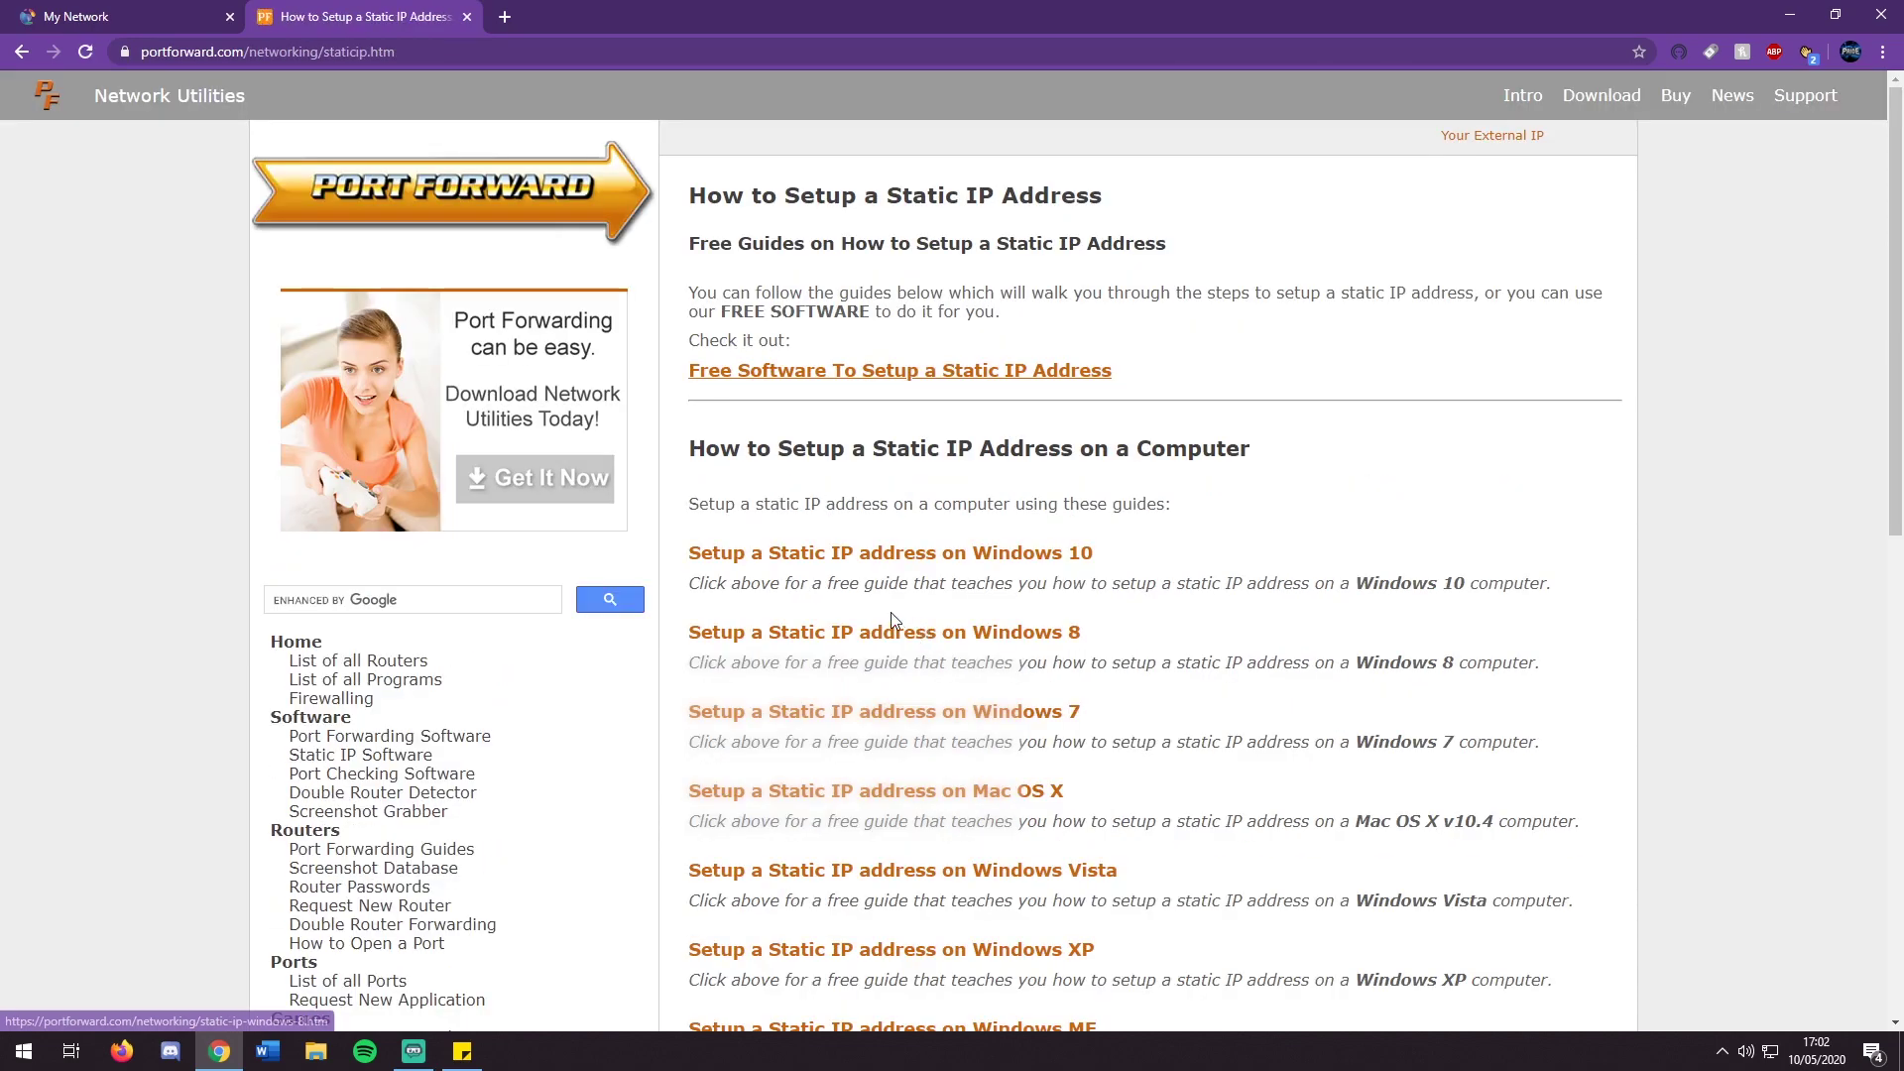
scroll(1016, 382, down, 4)
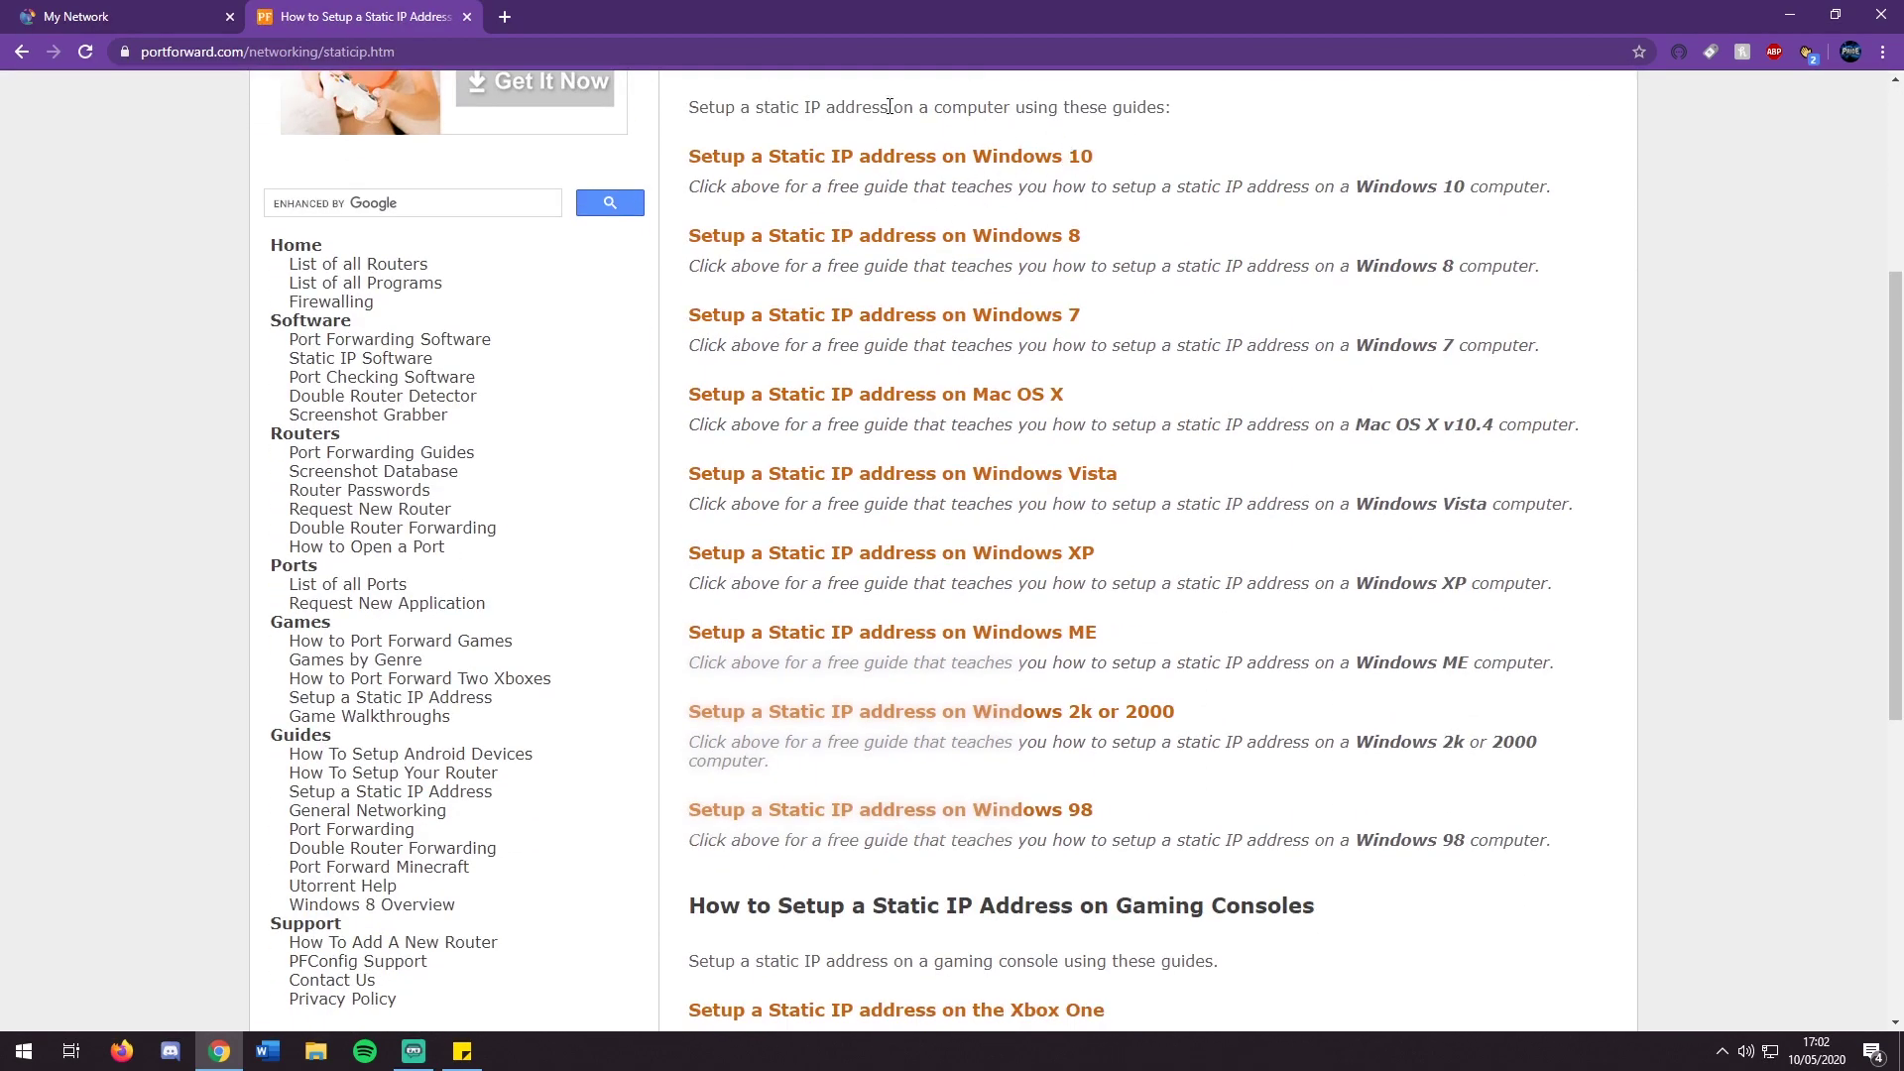
click(870, 158)
scroll(1067, 386, down, 8)
scroll(1067, 386, down, 7)
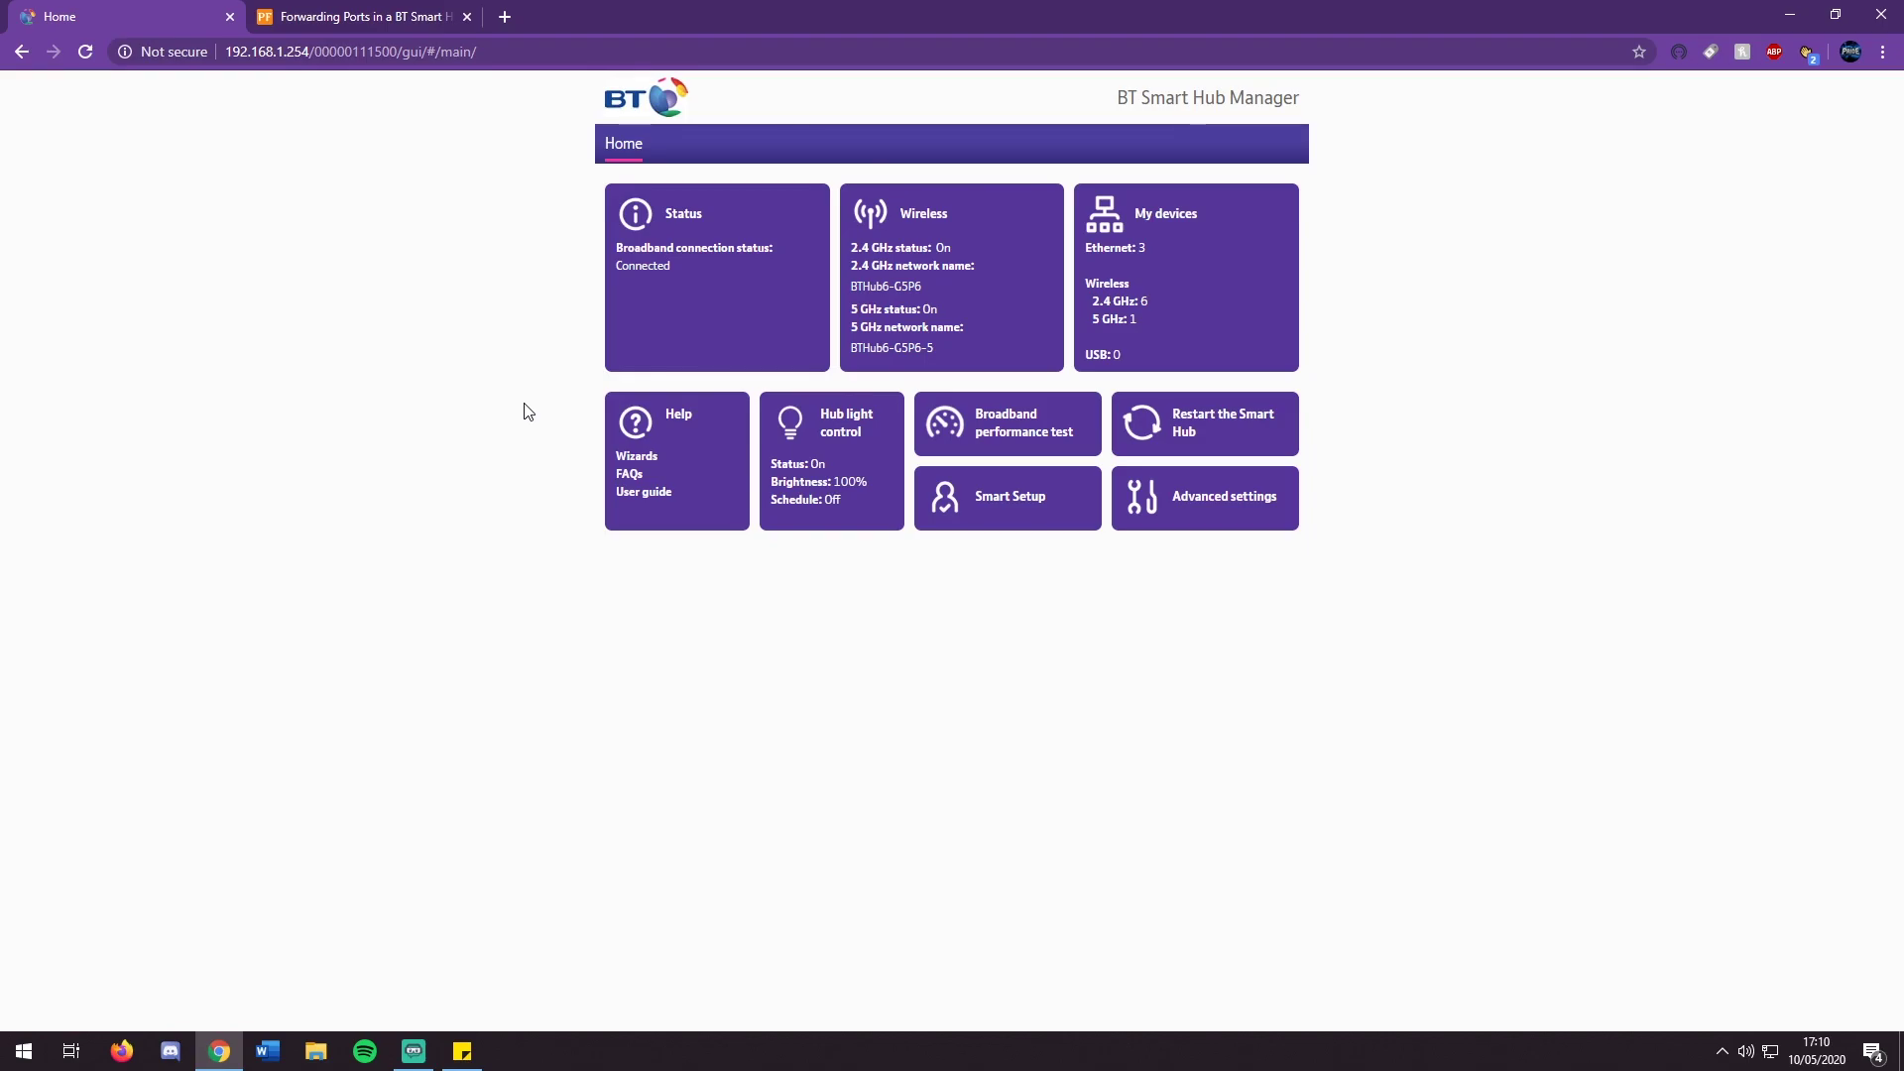
Step: Reopen the BT Smart Hub guide via the router list, then return to the Smart Hub Manager
click(319, 20)
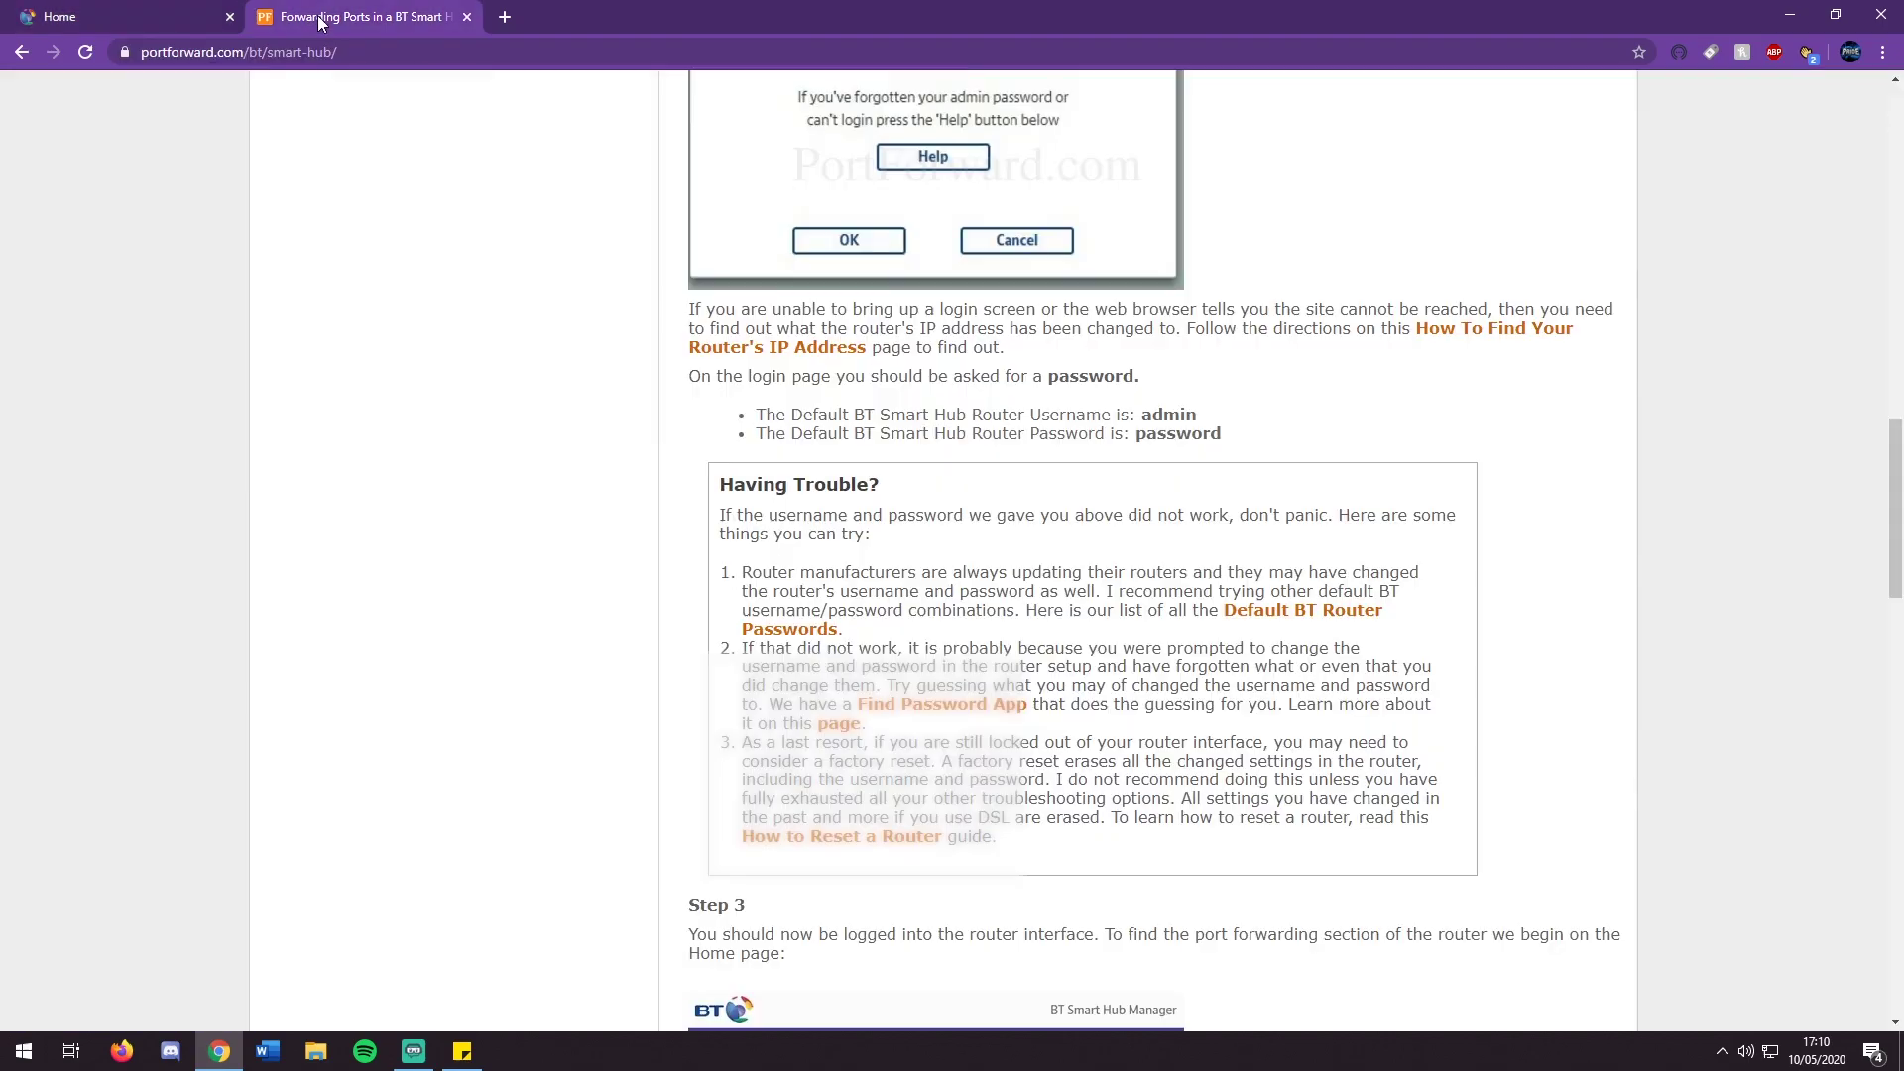
scroll(580, 546, up, 15)
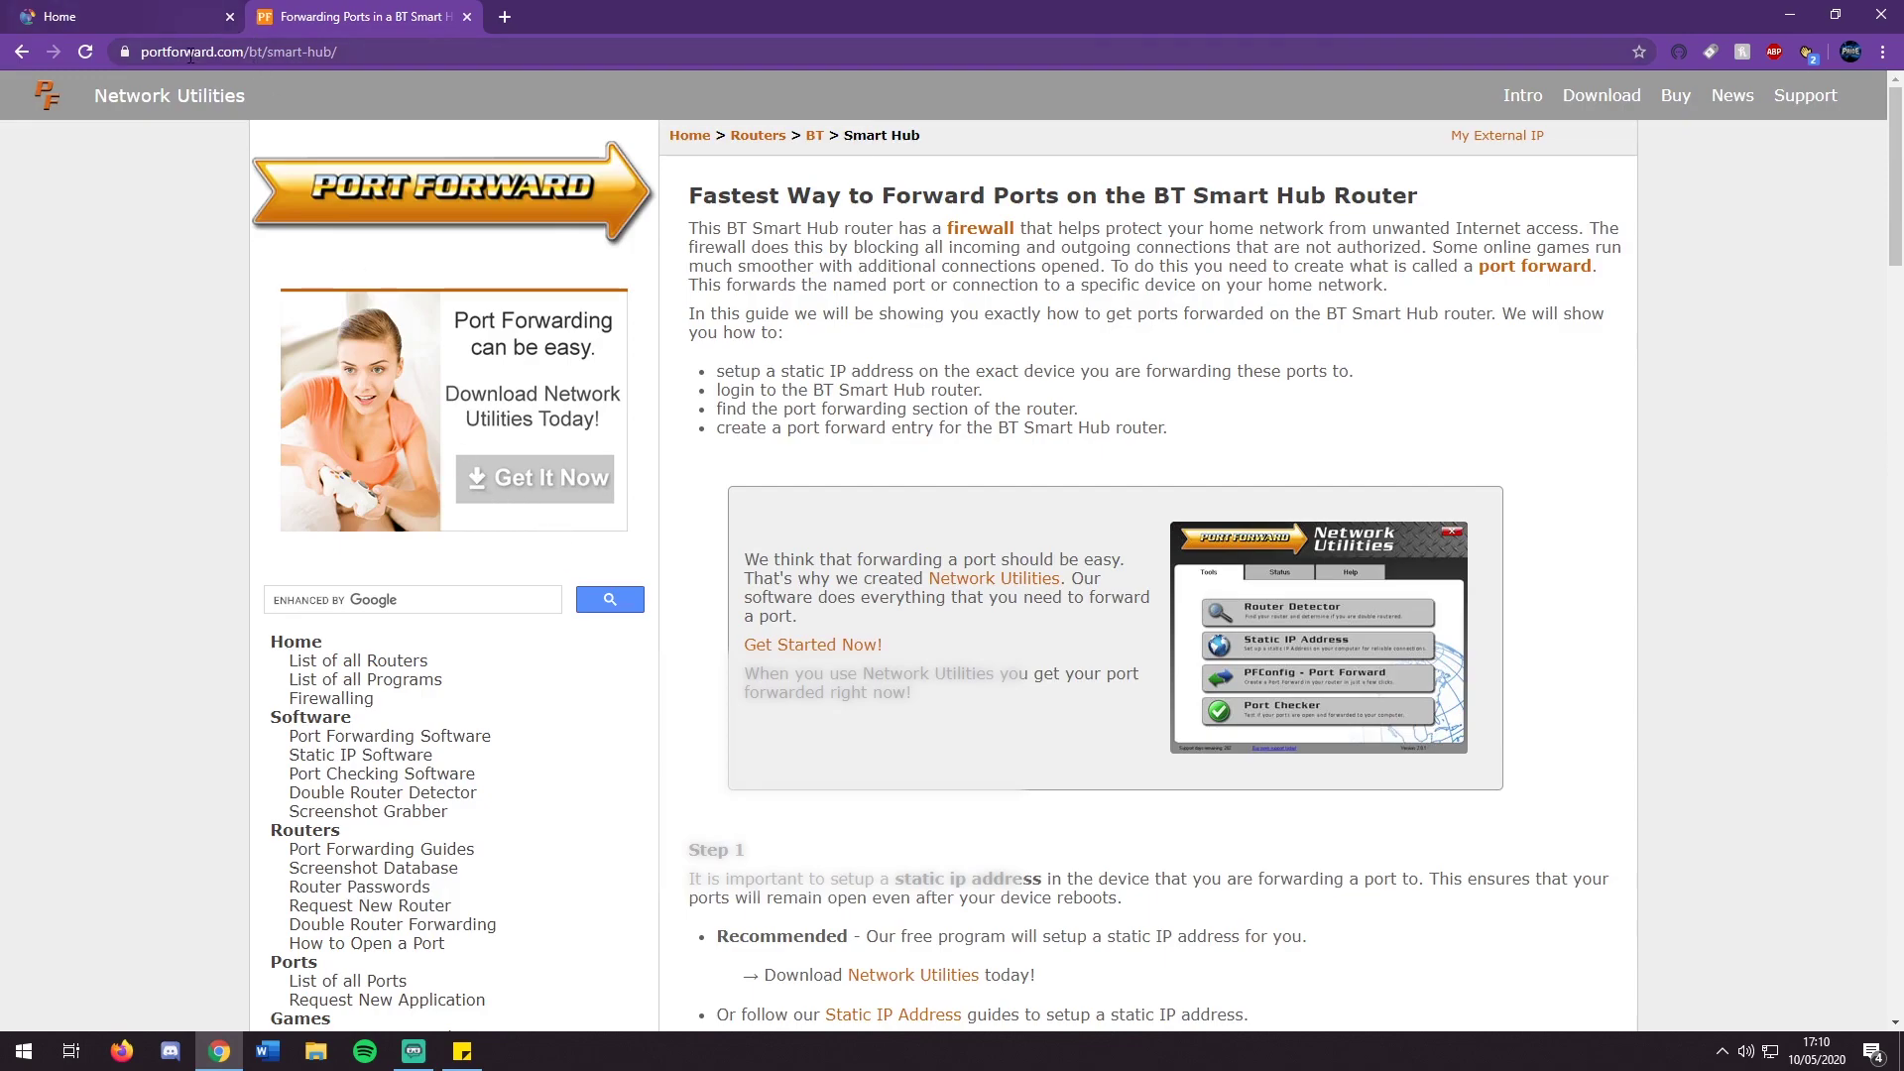
click(295, 641)
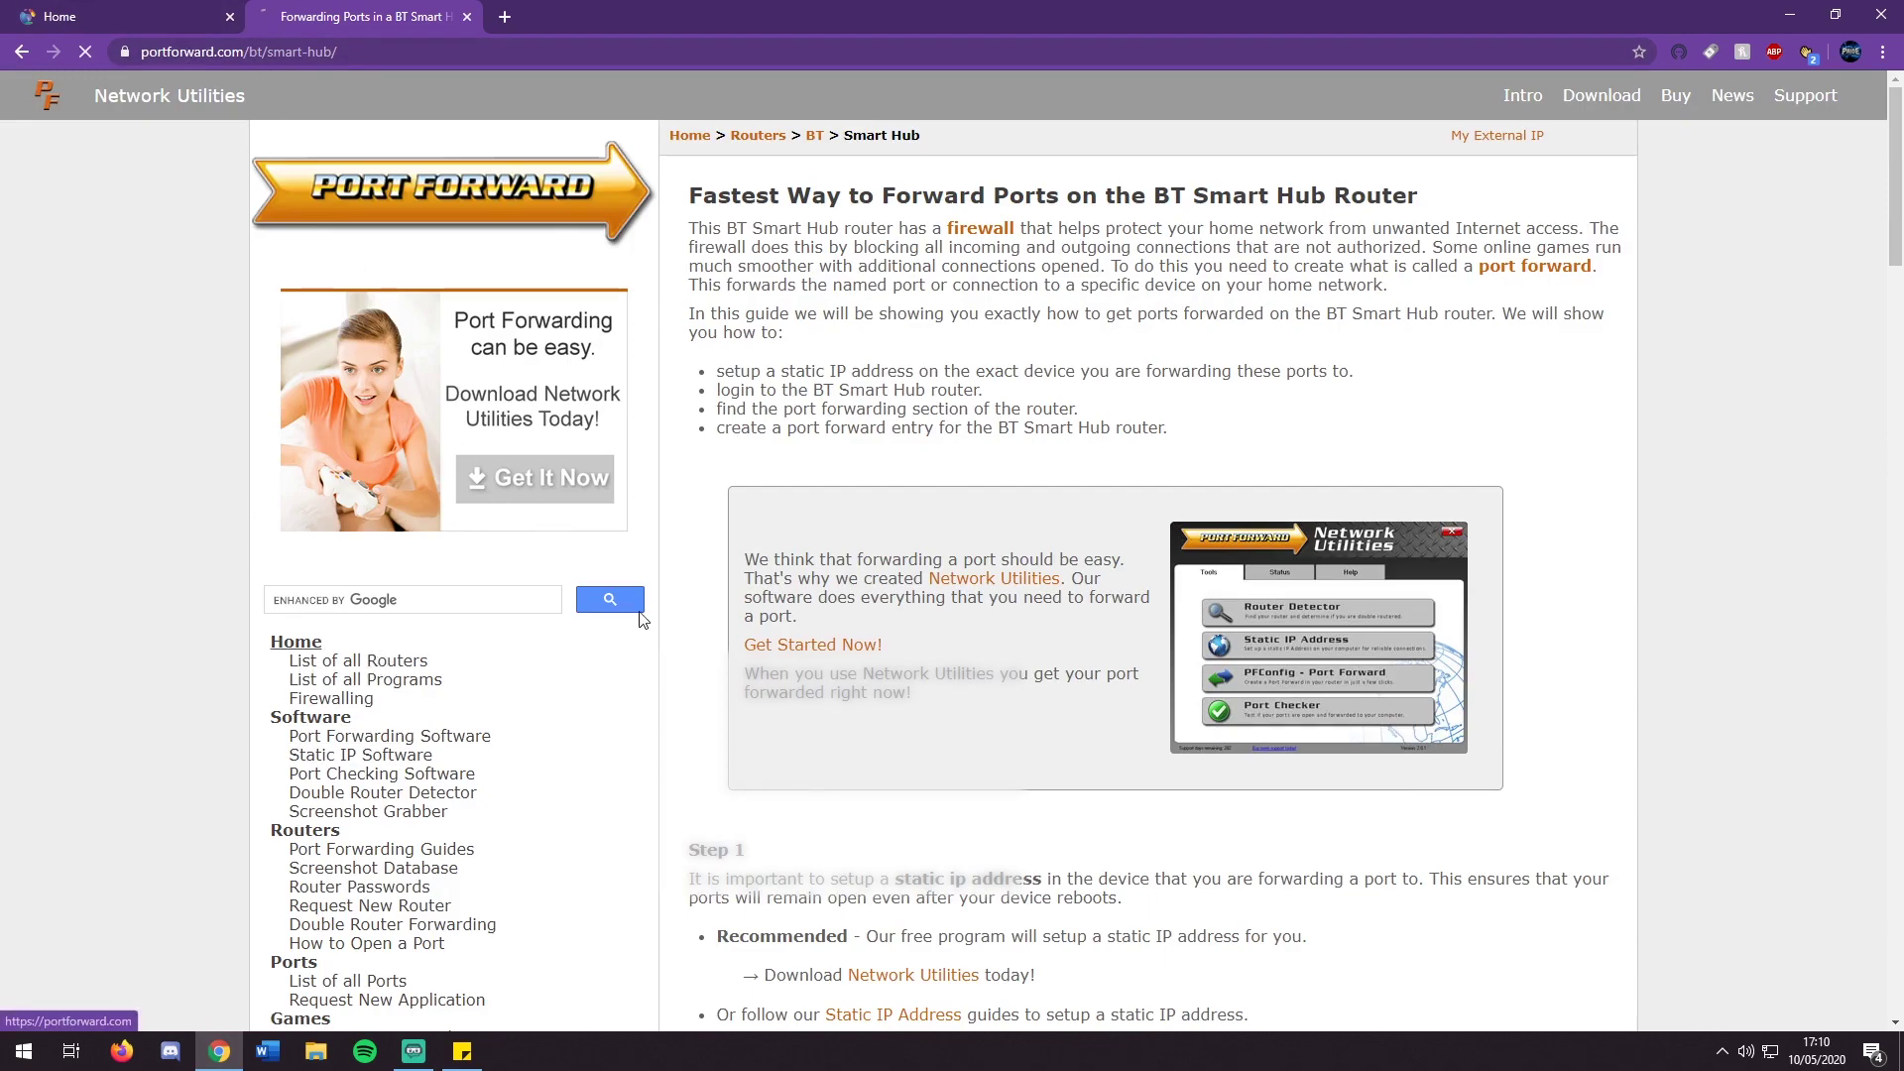
scroll(1289, 514, down, 4)
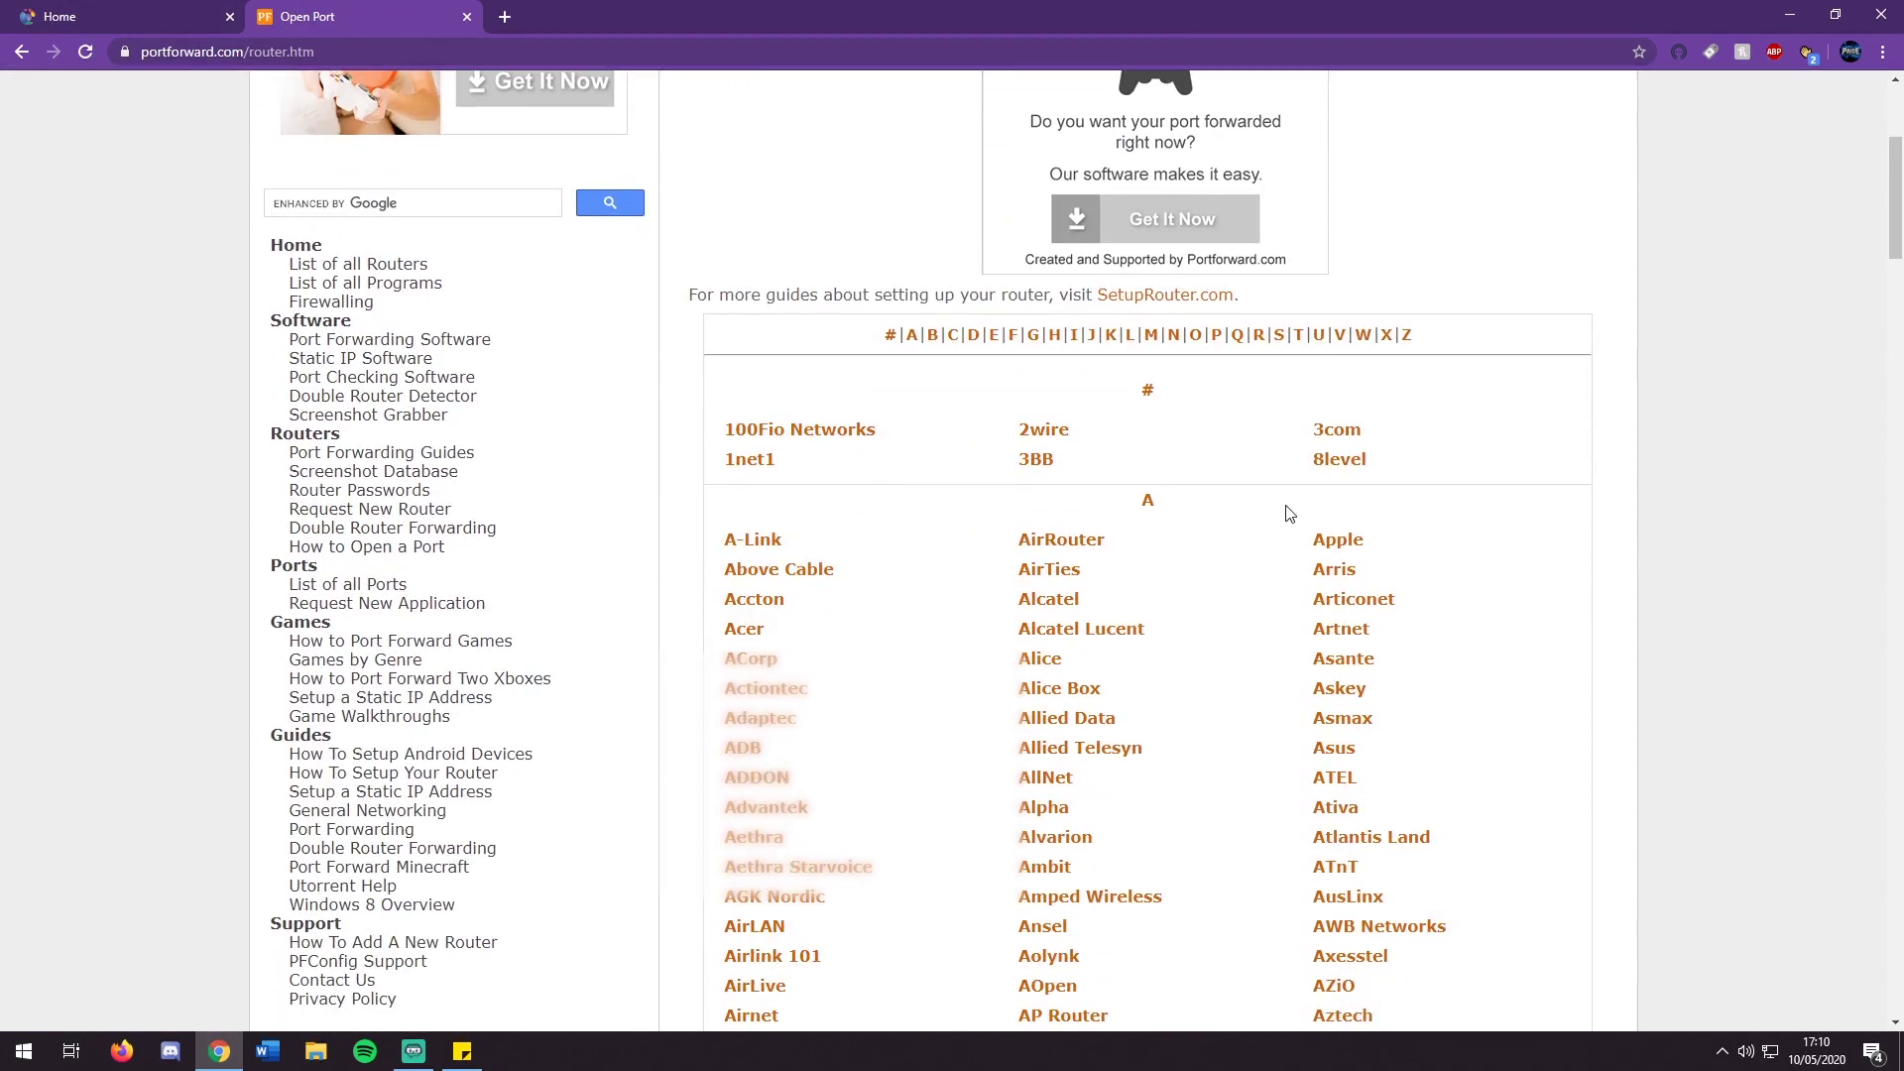
scroll(1290, 513, down, 12)
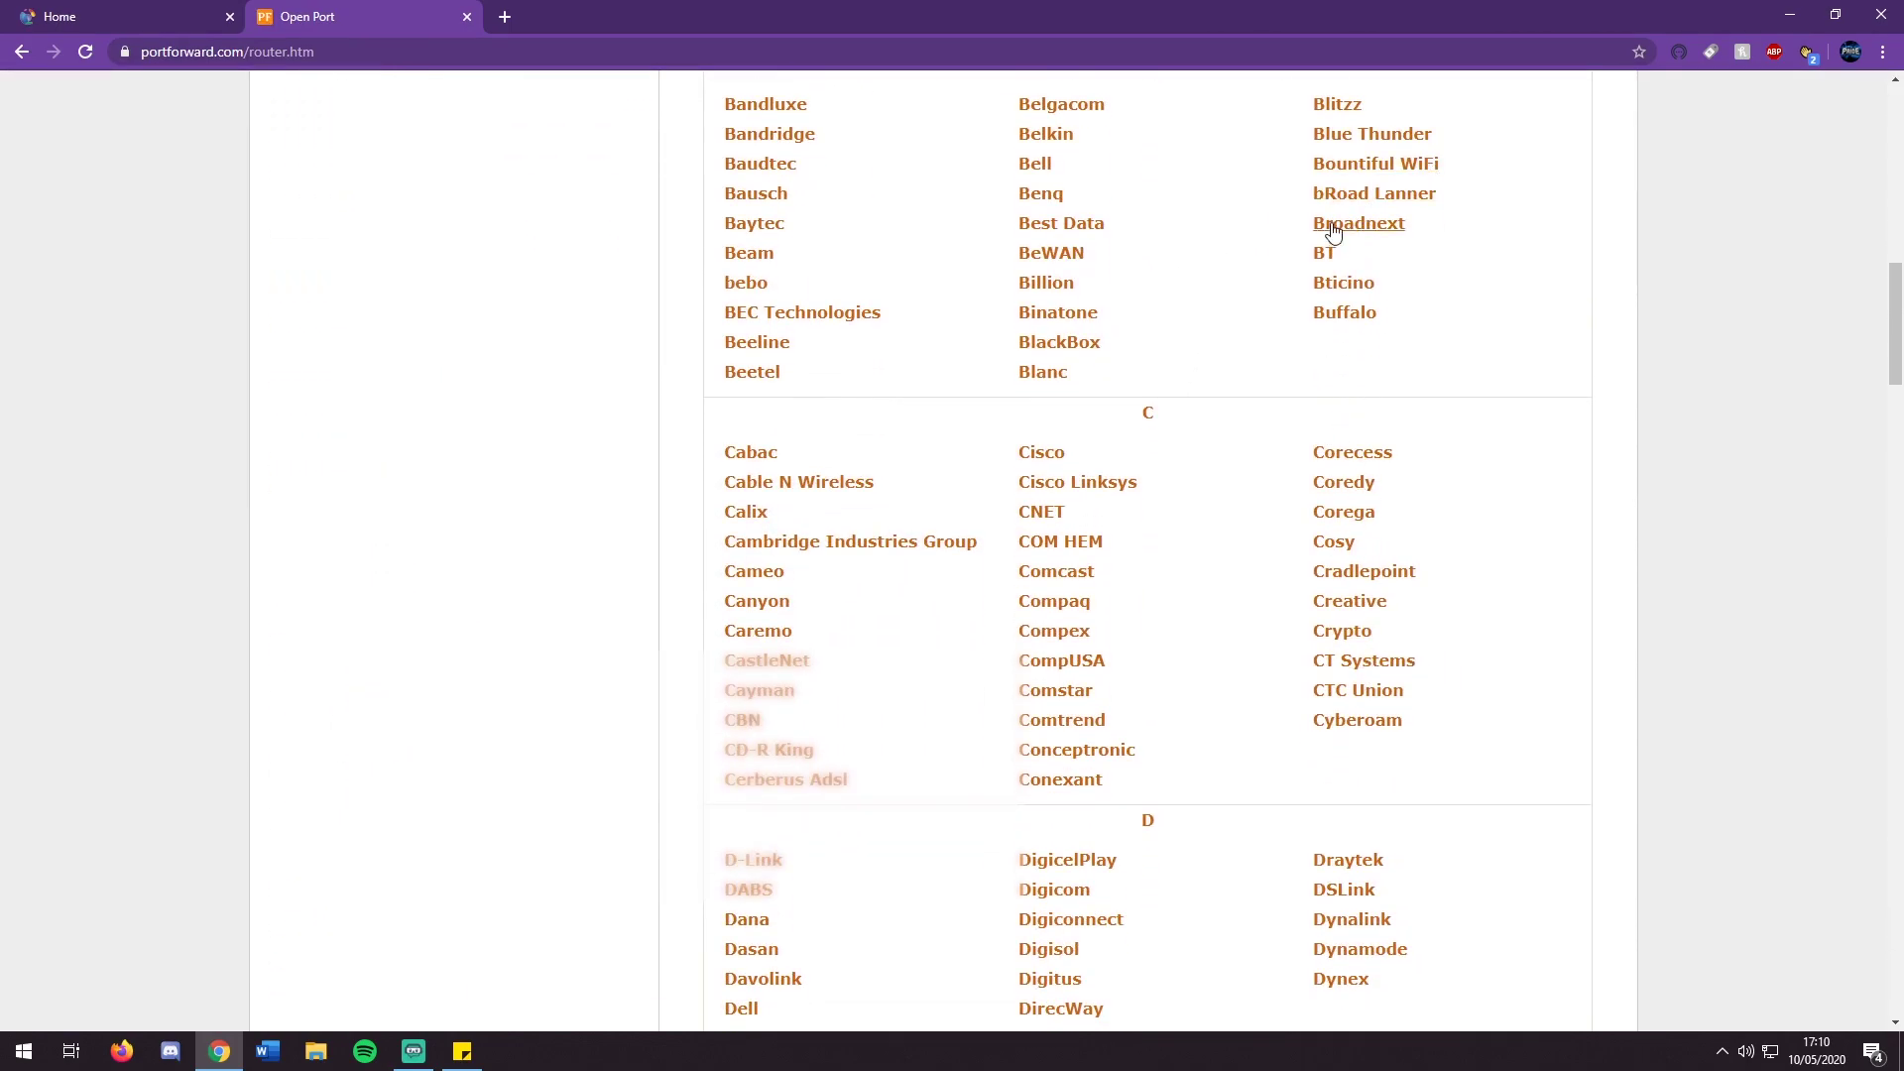
click(1323, 255)
click(953, 562)
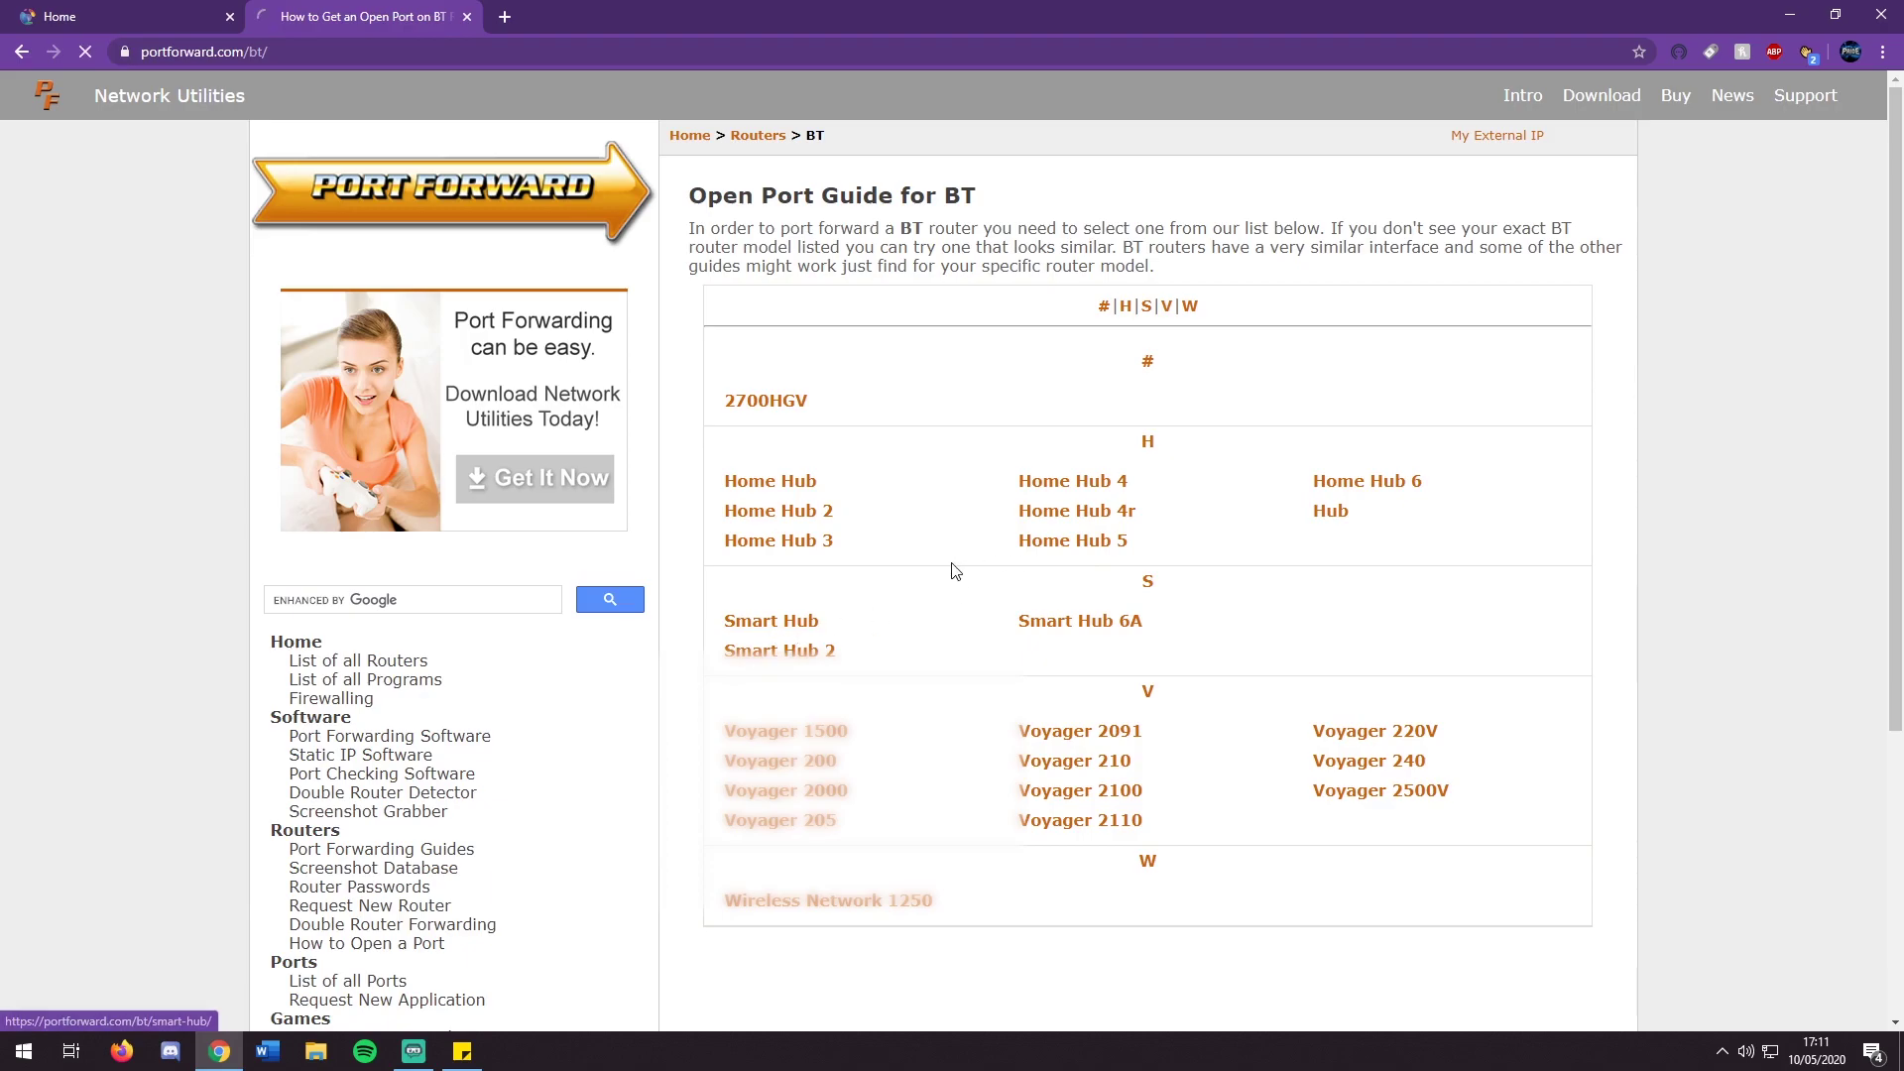
click(953, 571)
scroll(1248, 544, down, 5)
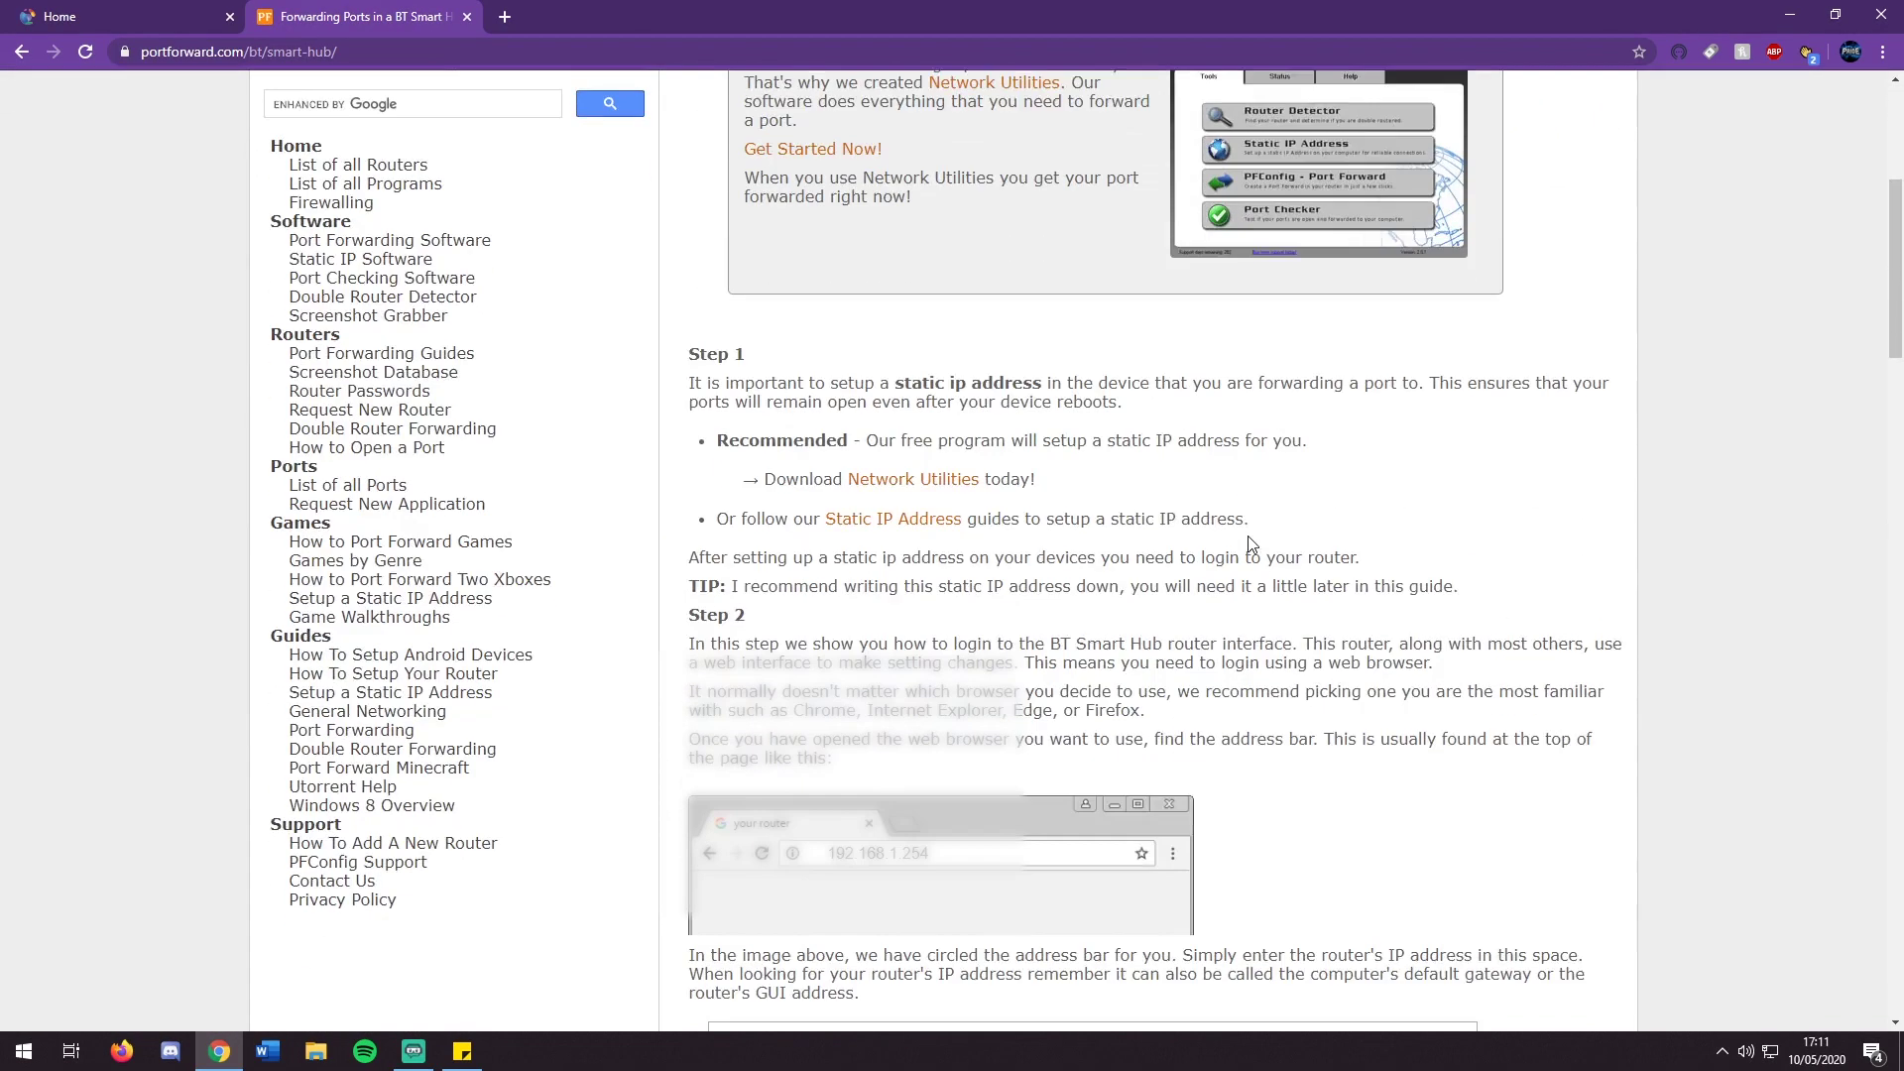
scroll(1248, 543, down, 12)
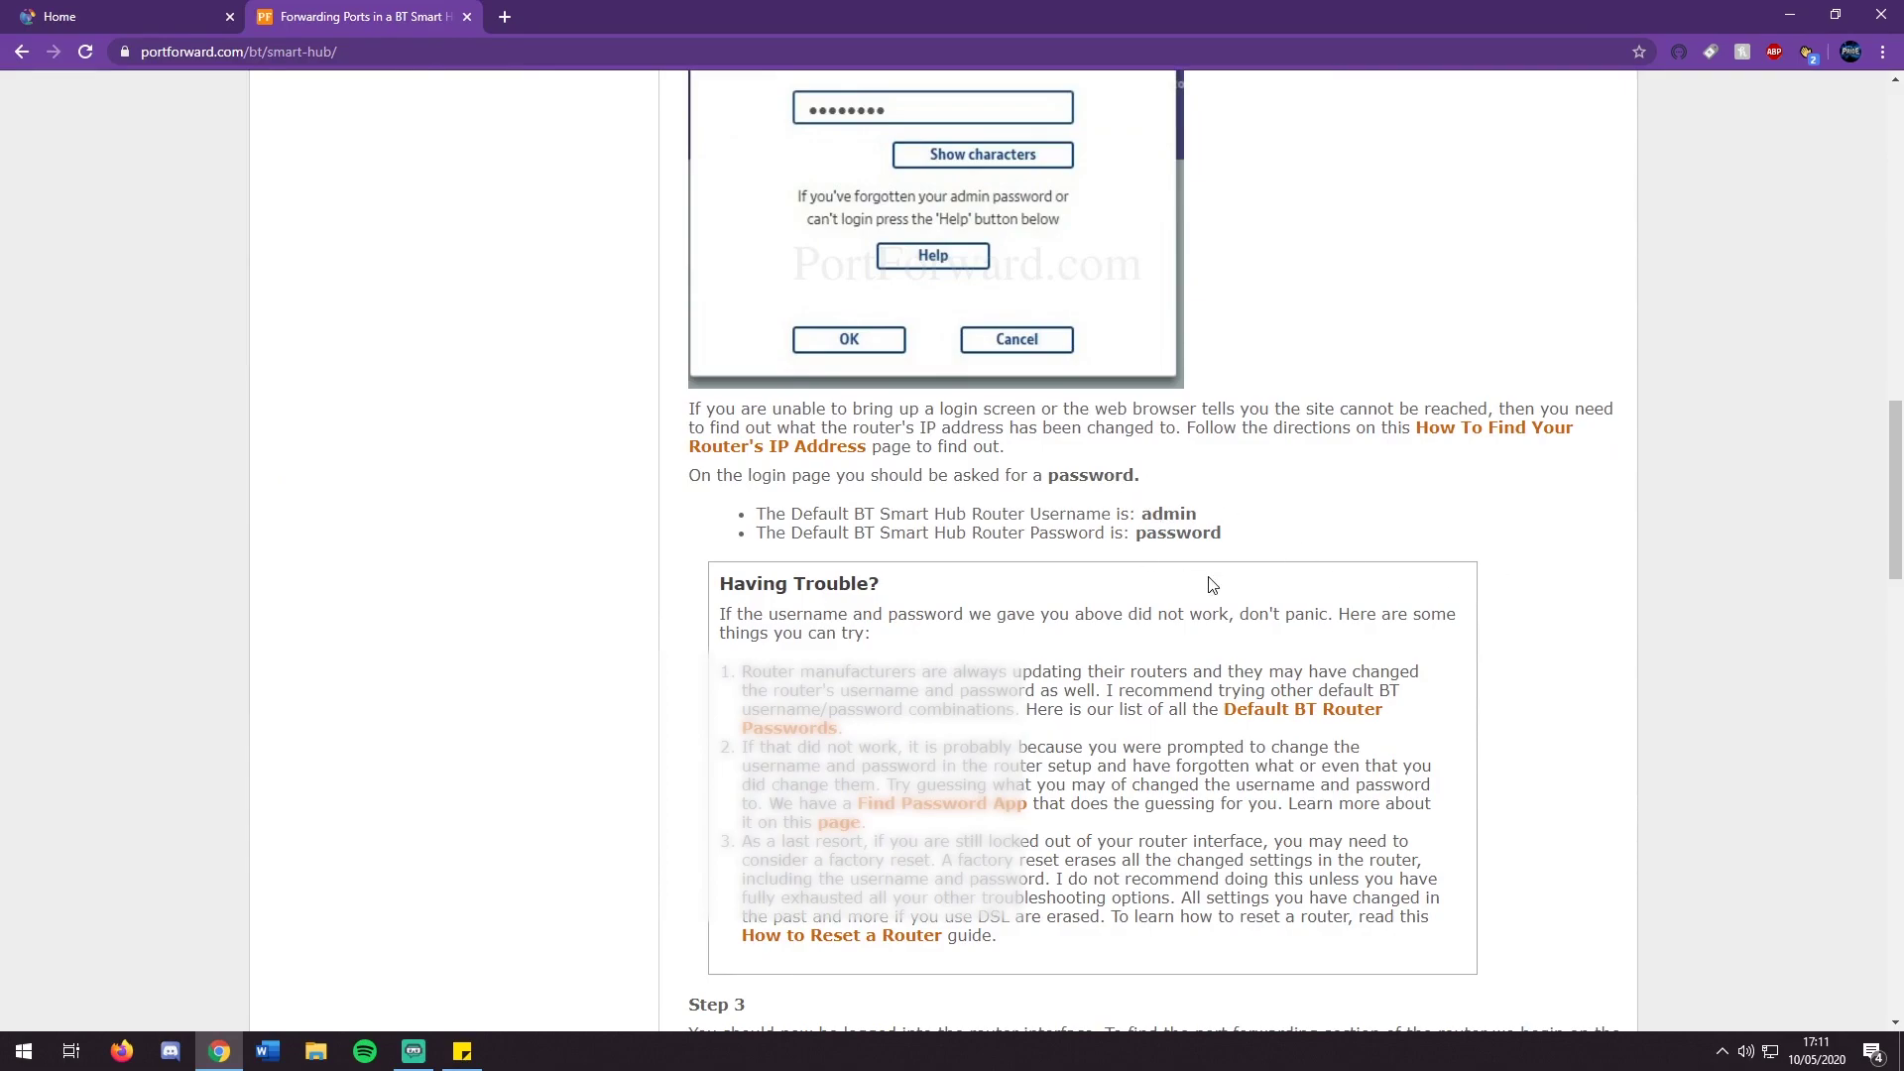
click(83, 12)
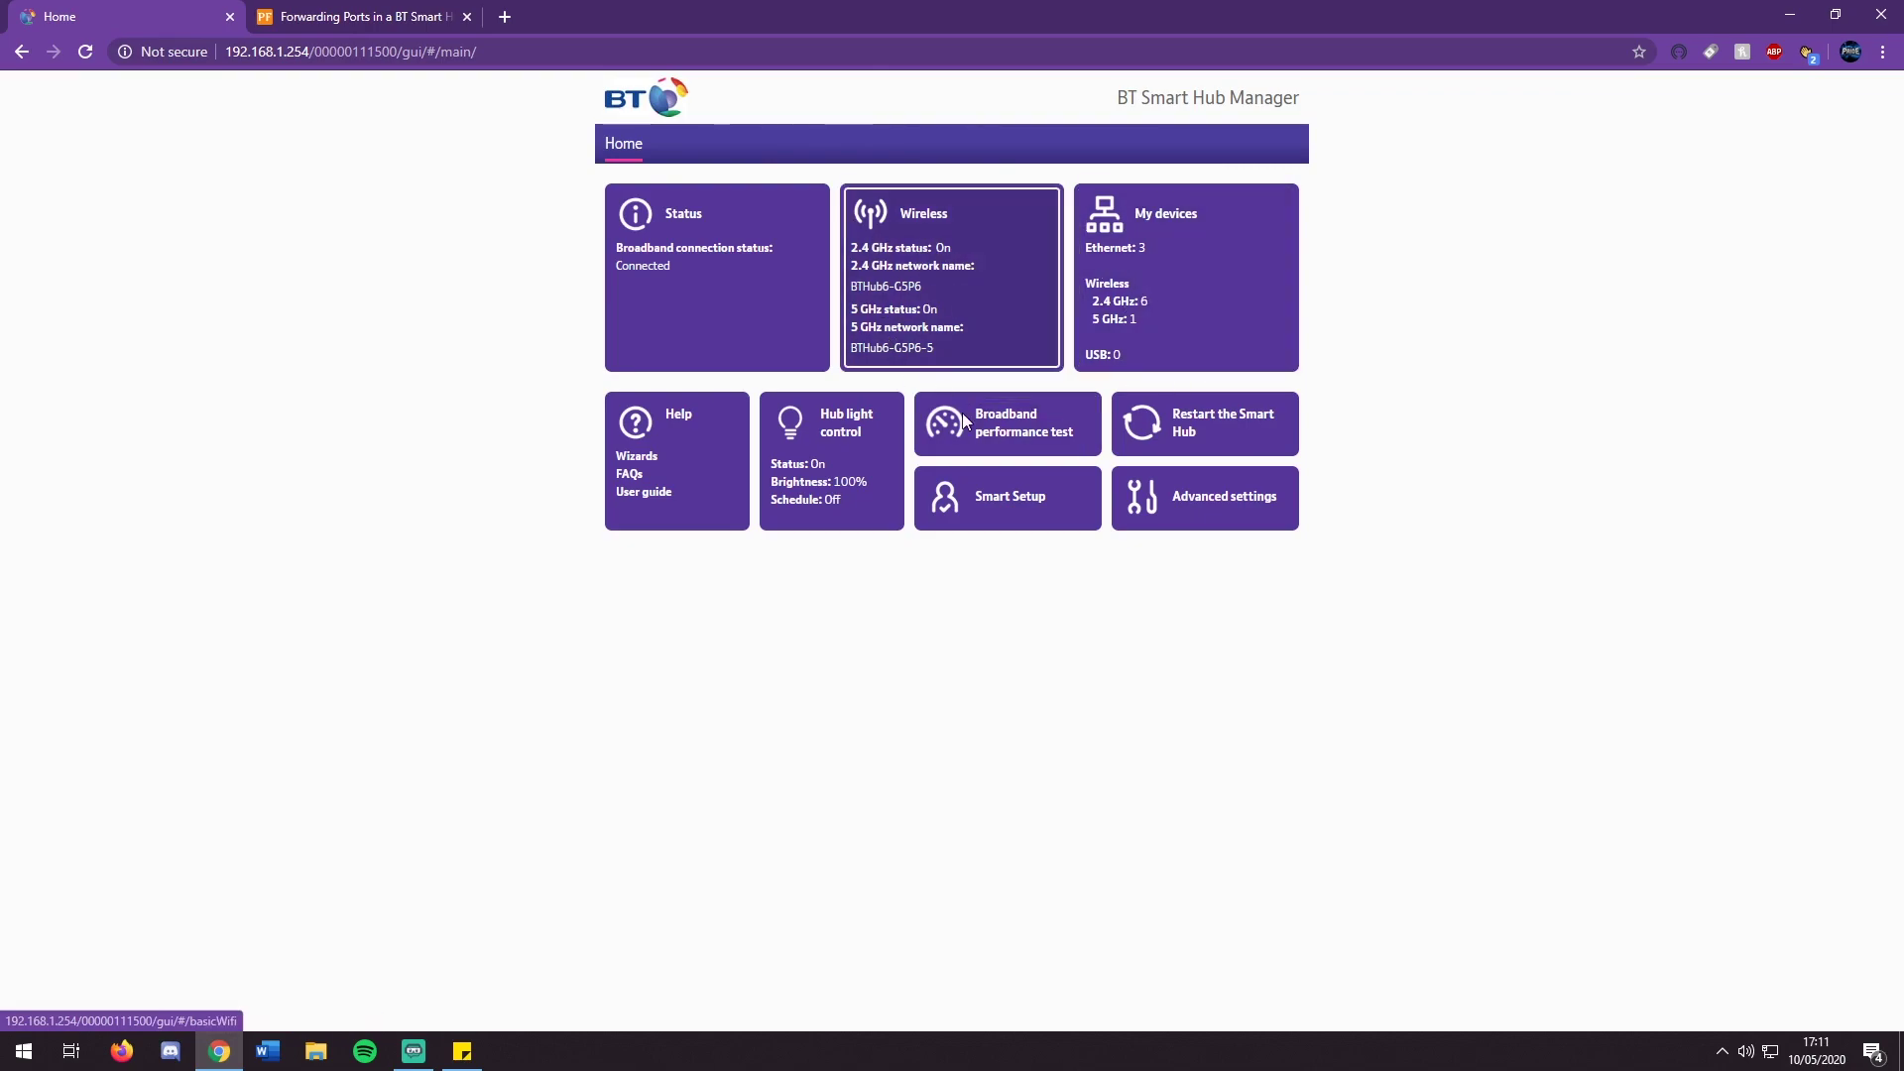
Step: Open JoePC's port forwarding settings from My devices to reach the Firewall page
click(1107, 287)
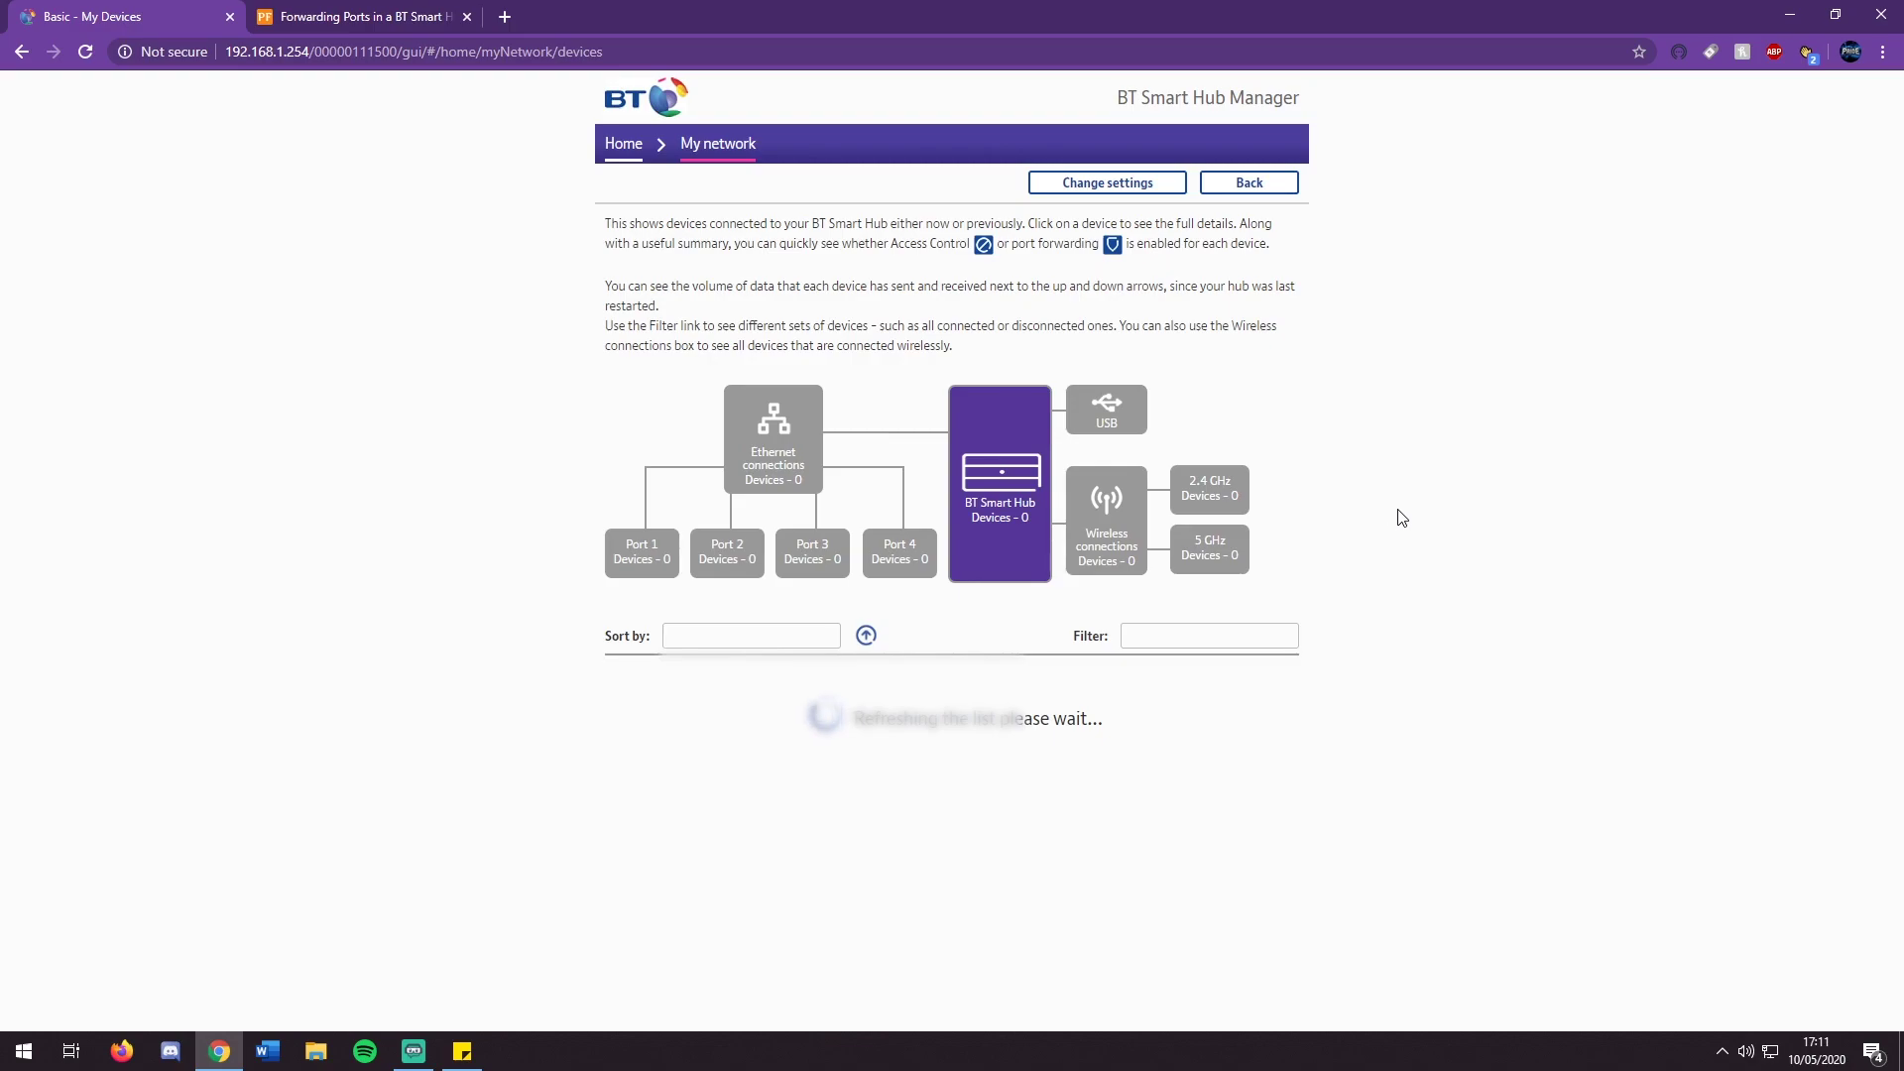
scroll(934, 775, down, 3)
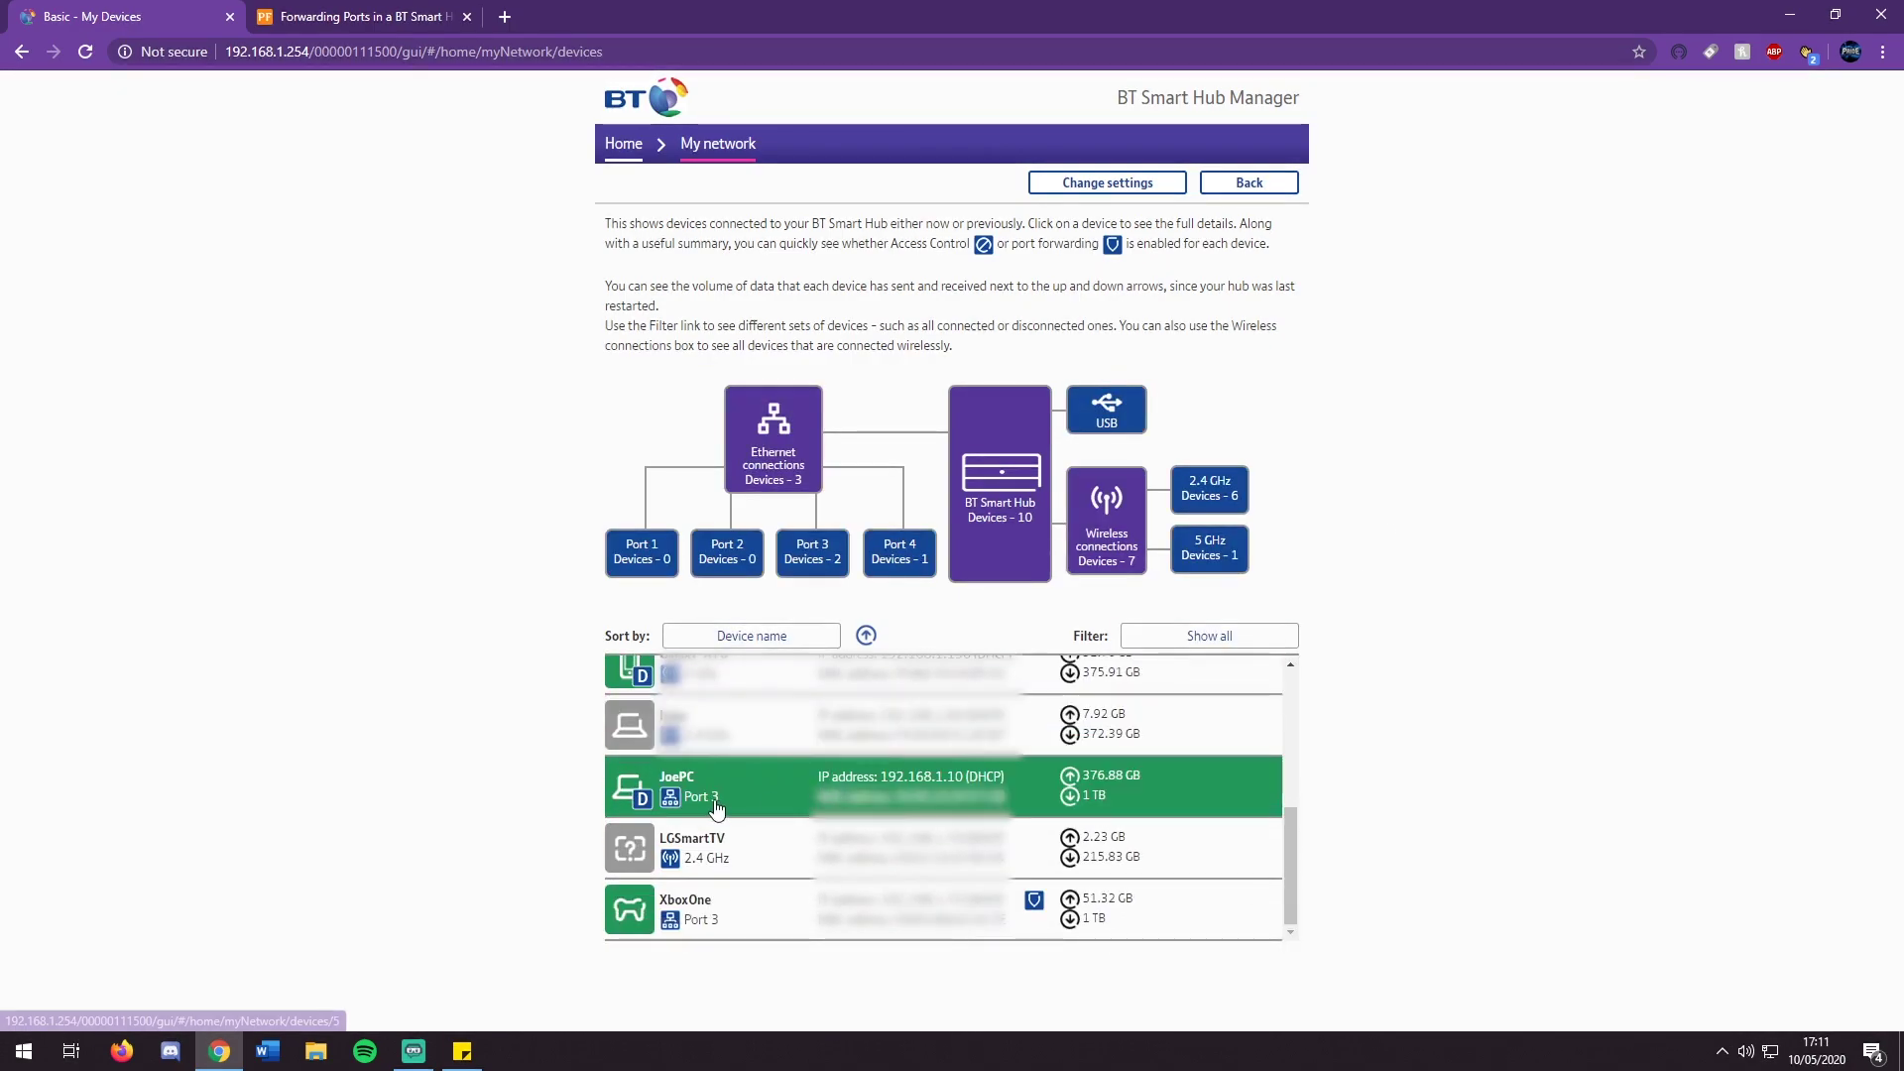
click(1099, 786)
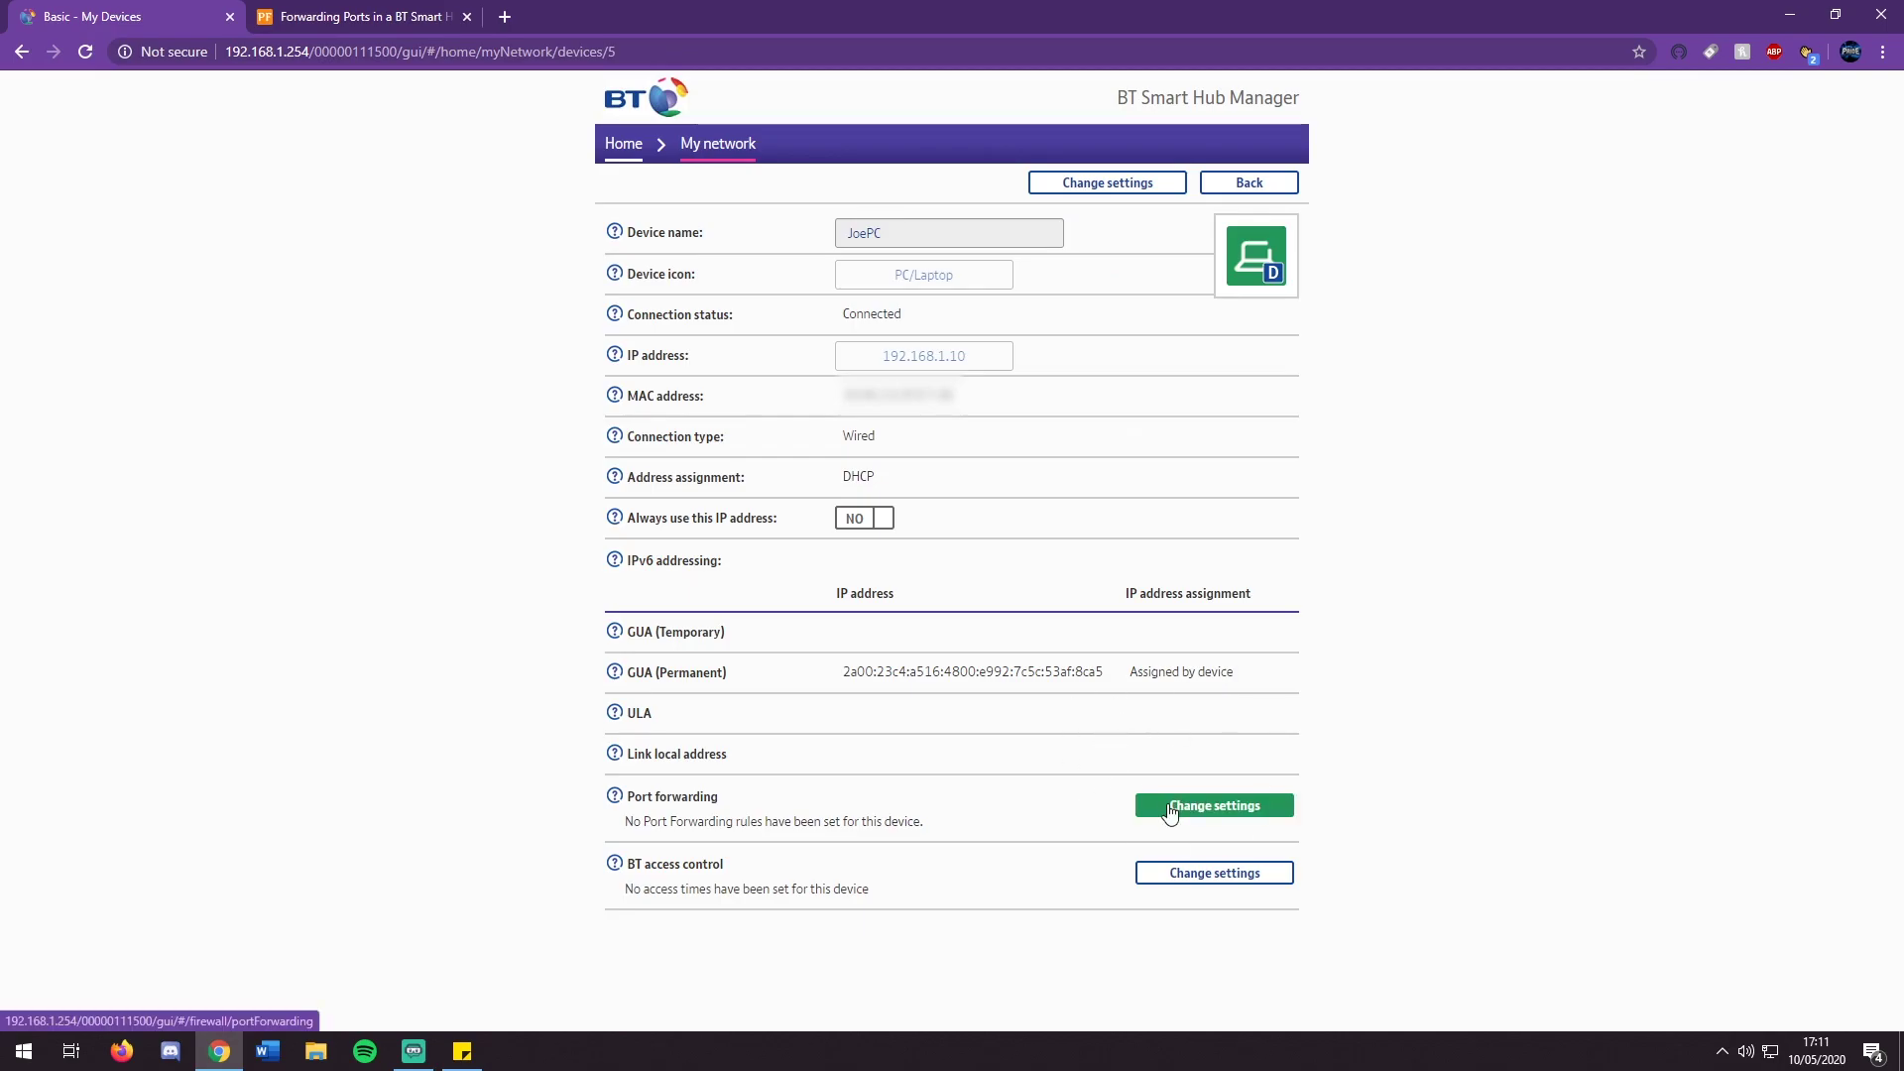
click(1335, 789)
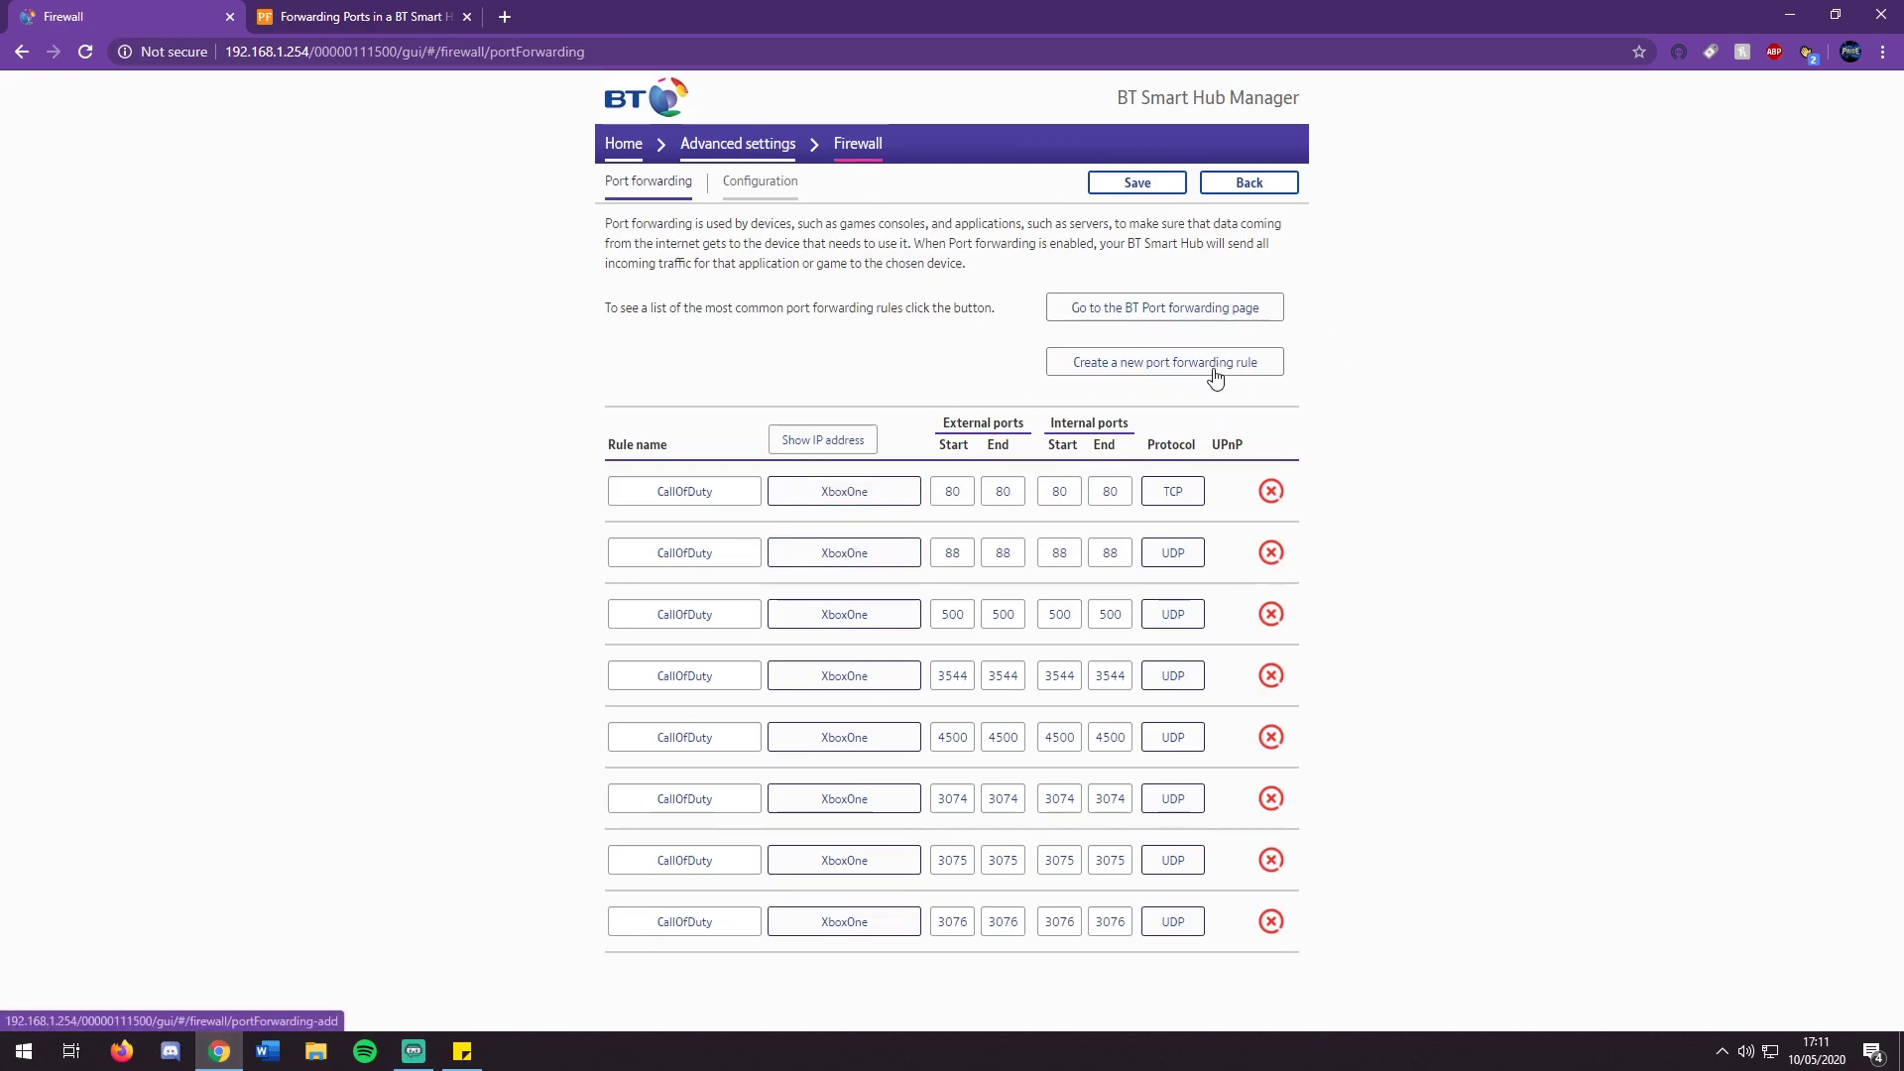
Step: Start a new FiveM port forwarding rule targeting JoePC
click(1274, 365)
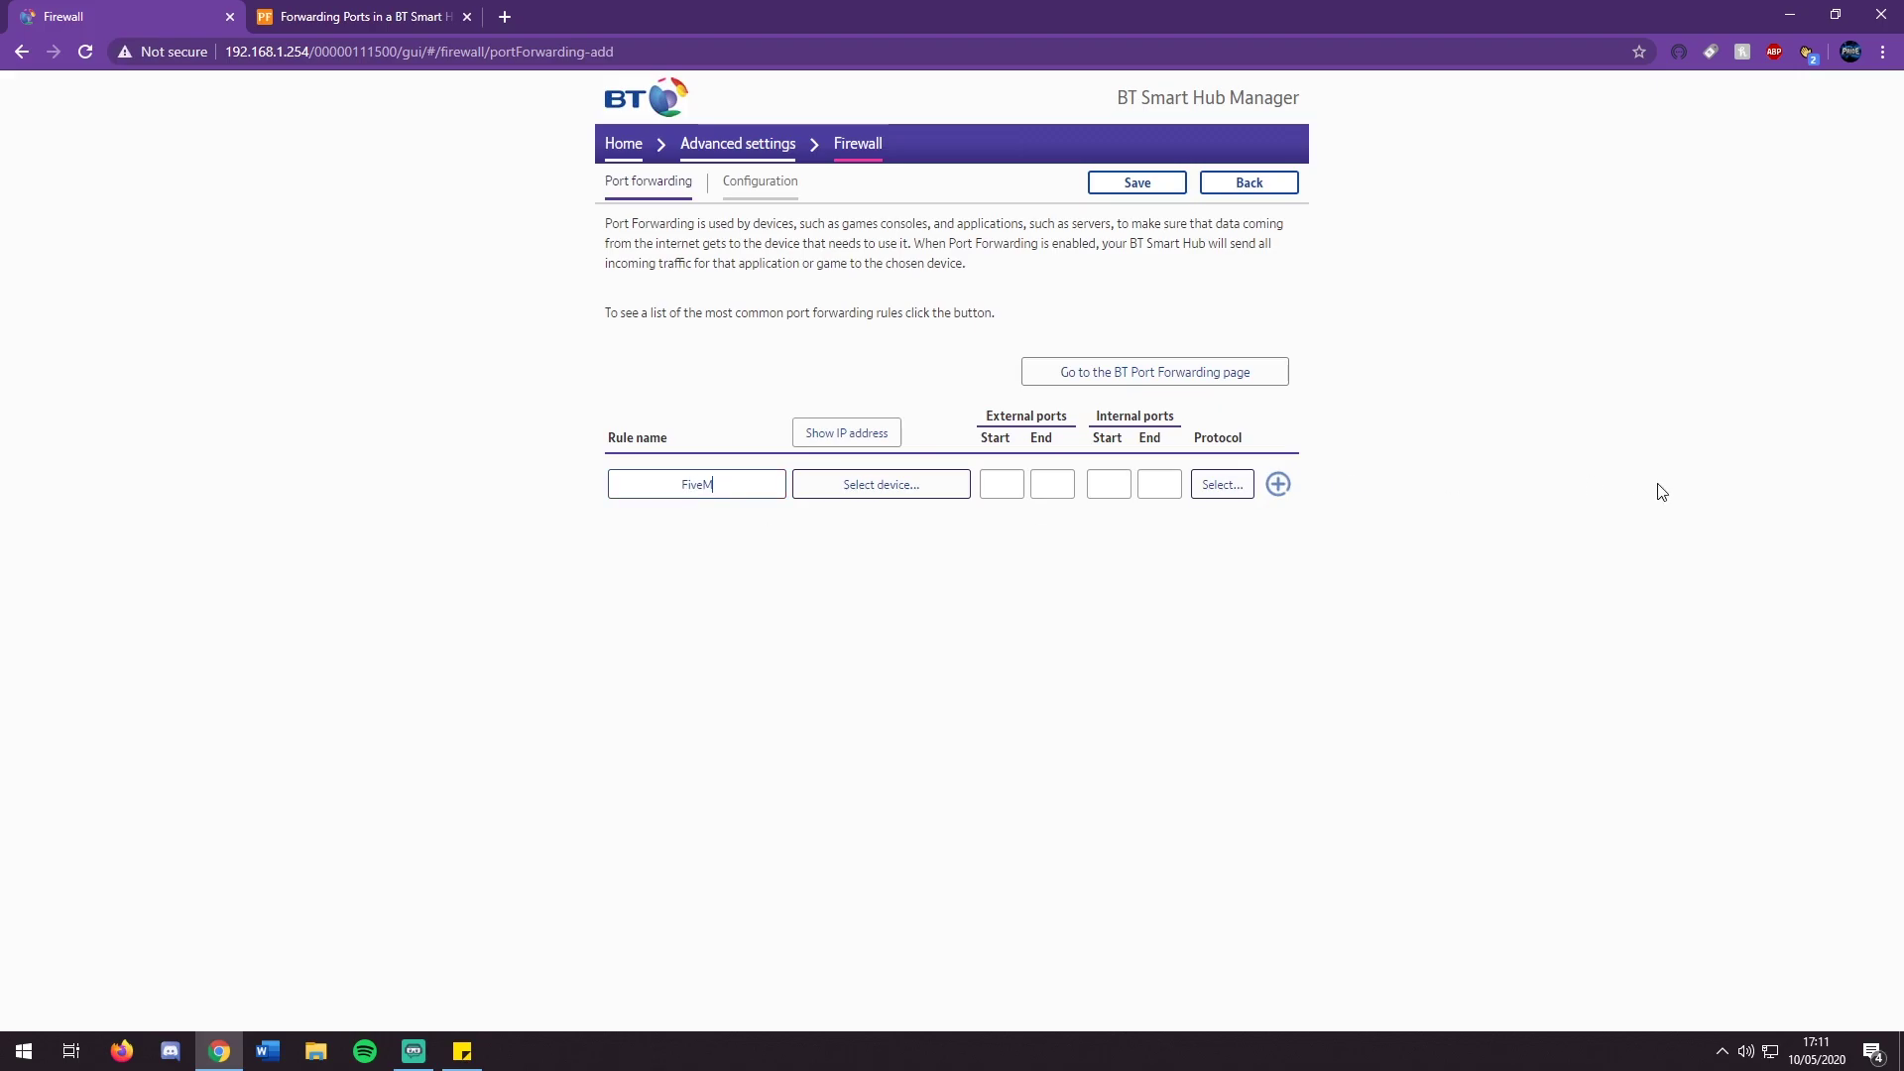
click(838, 491)
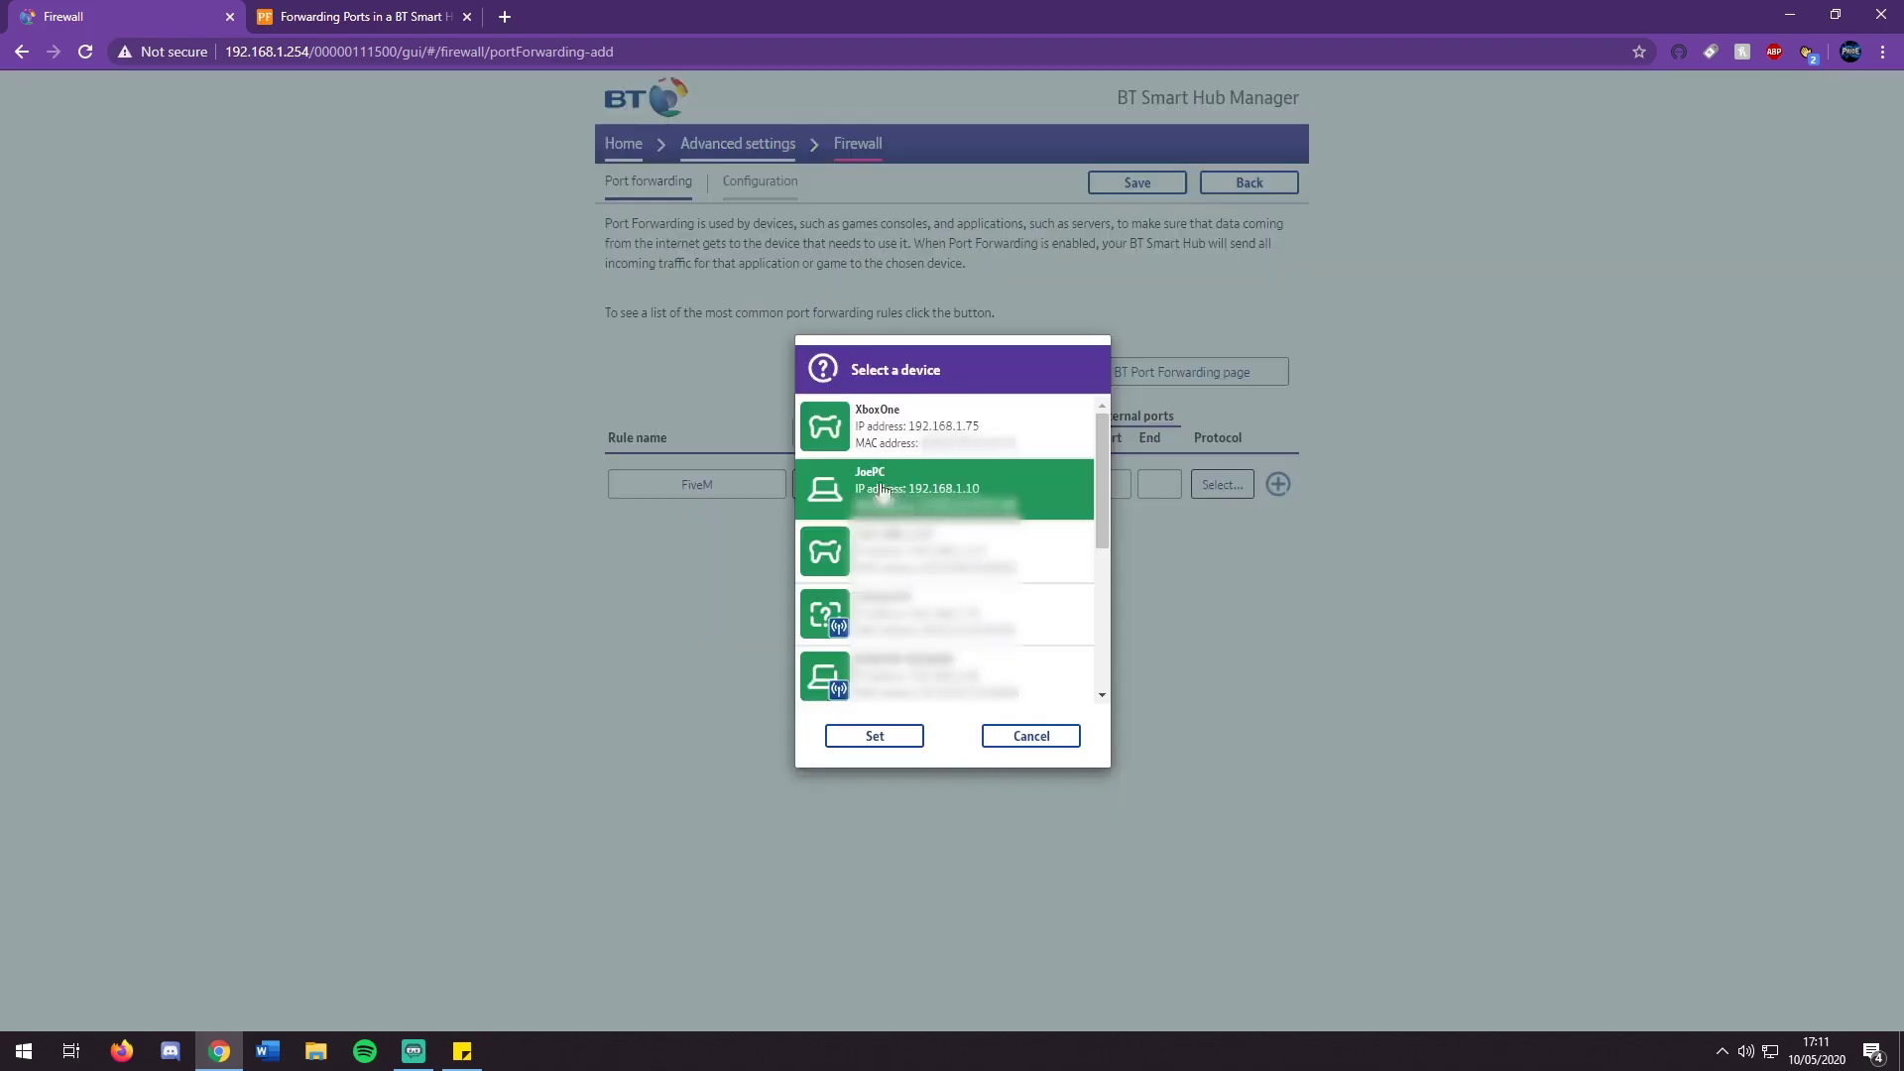
click(937, 493)
click(952, 496)
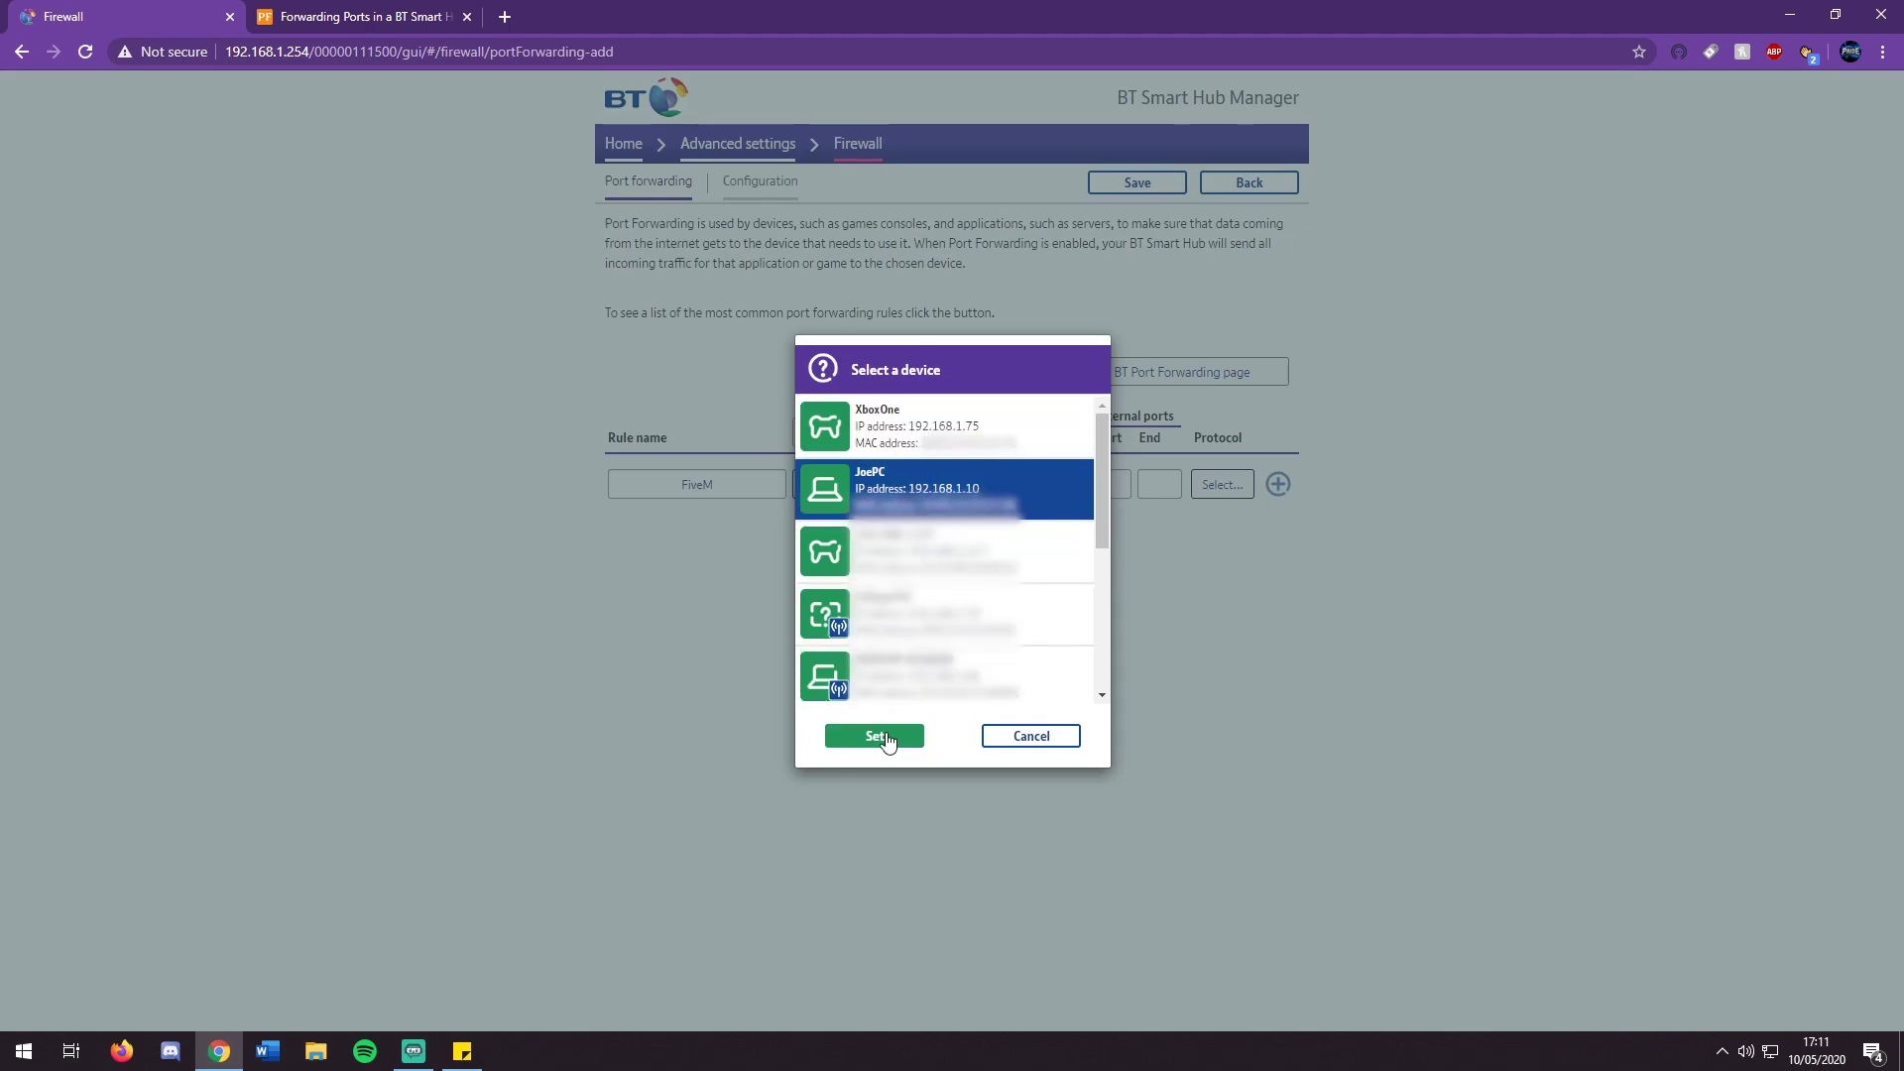
click(875, 735)
Step: Set external and internal ports to 30120 with TCP protocol and add the rule
key(Tab)
text(30120)
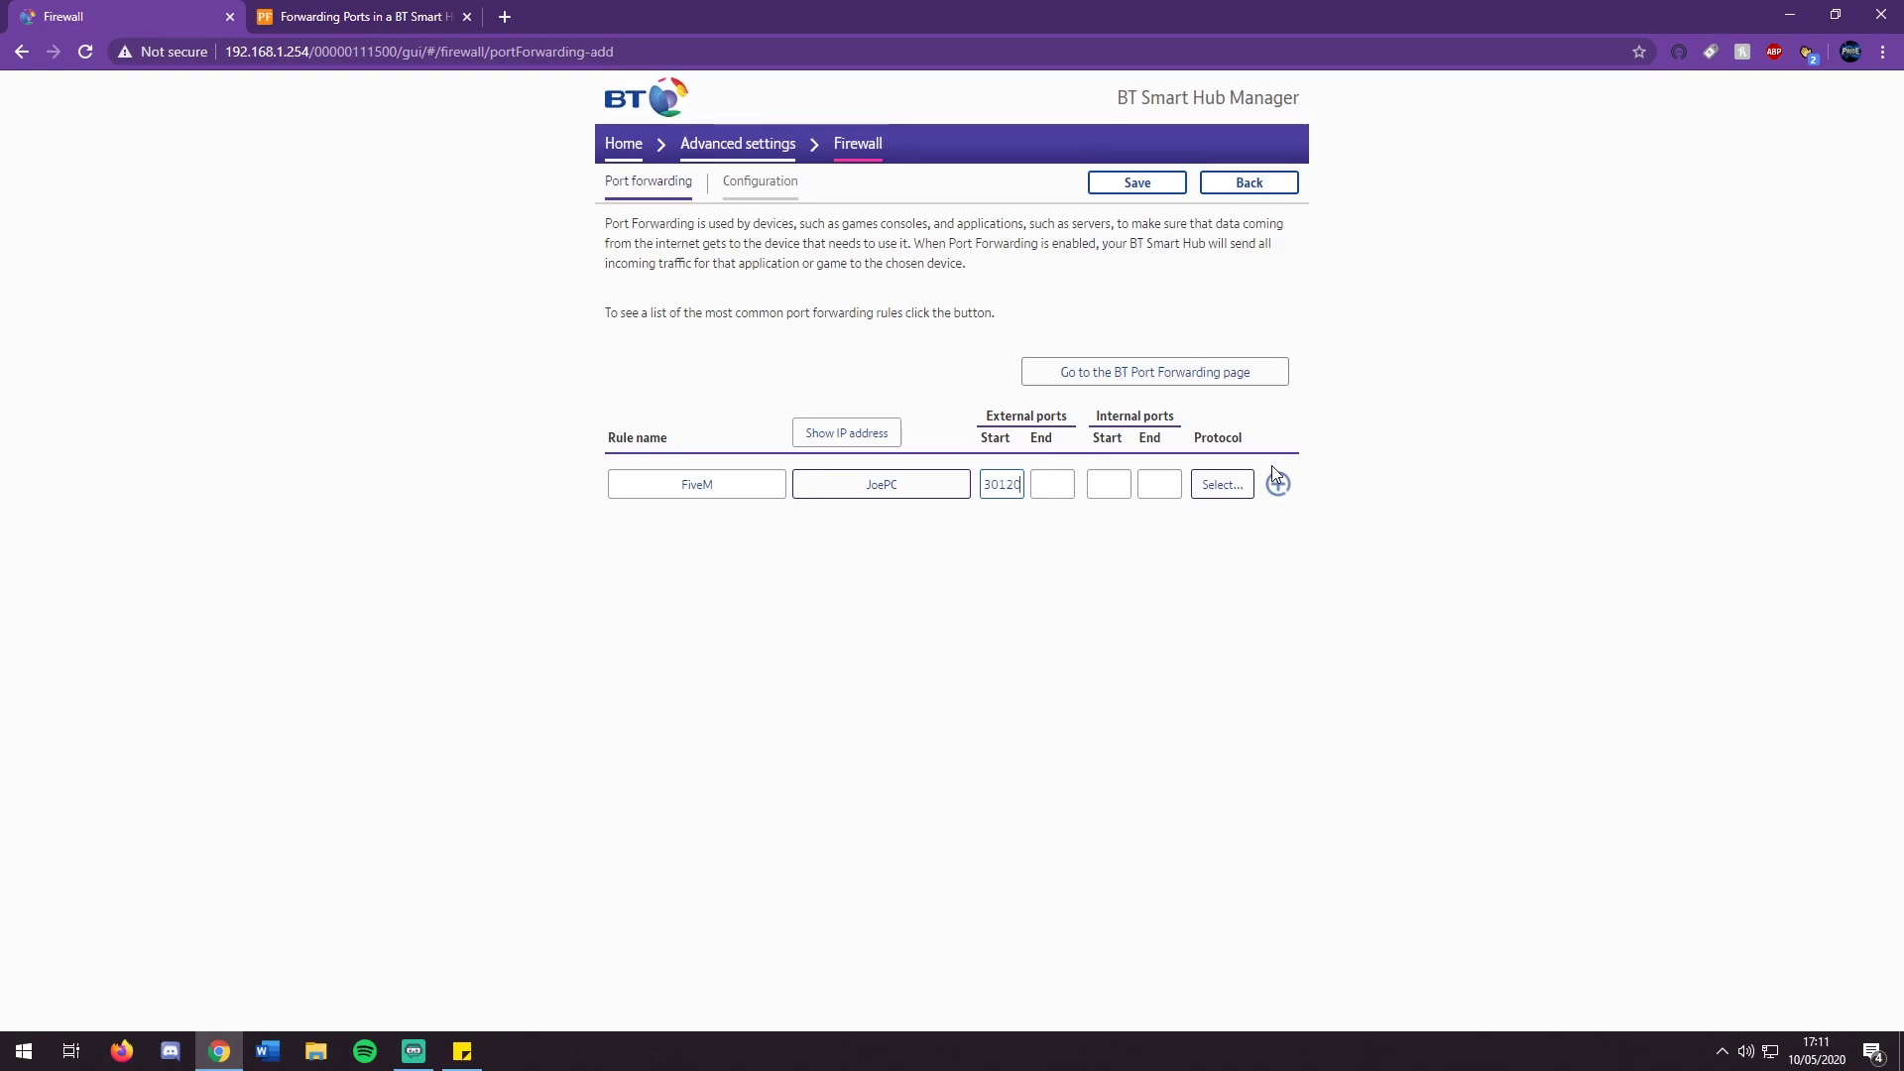
key(Tab)
text(30120)
key(Tab)
text(30120)
key(Tab)
text(30120)
key(Tab)
click(1221, 486)
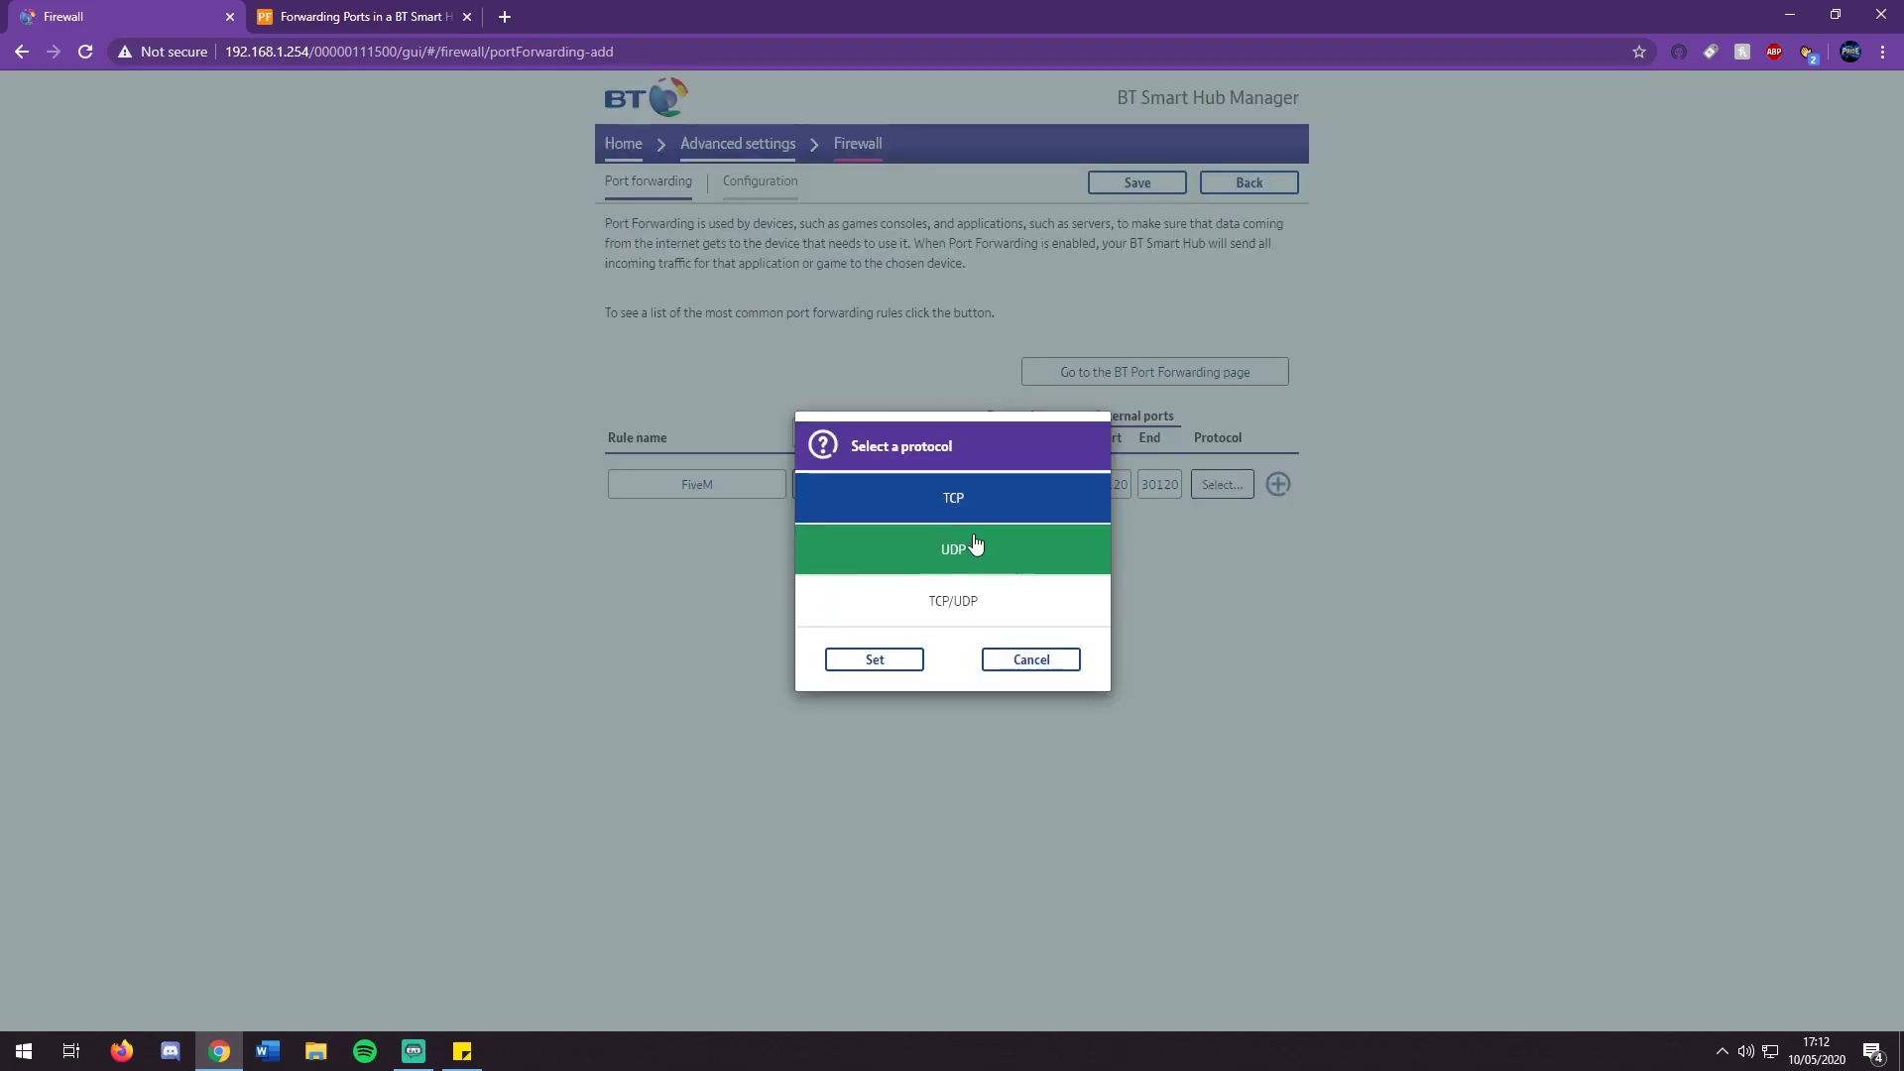
click(893, 659)
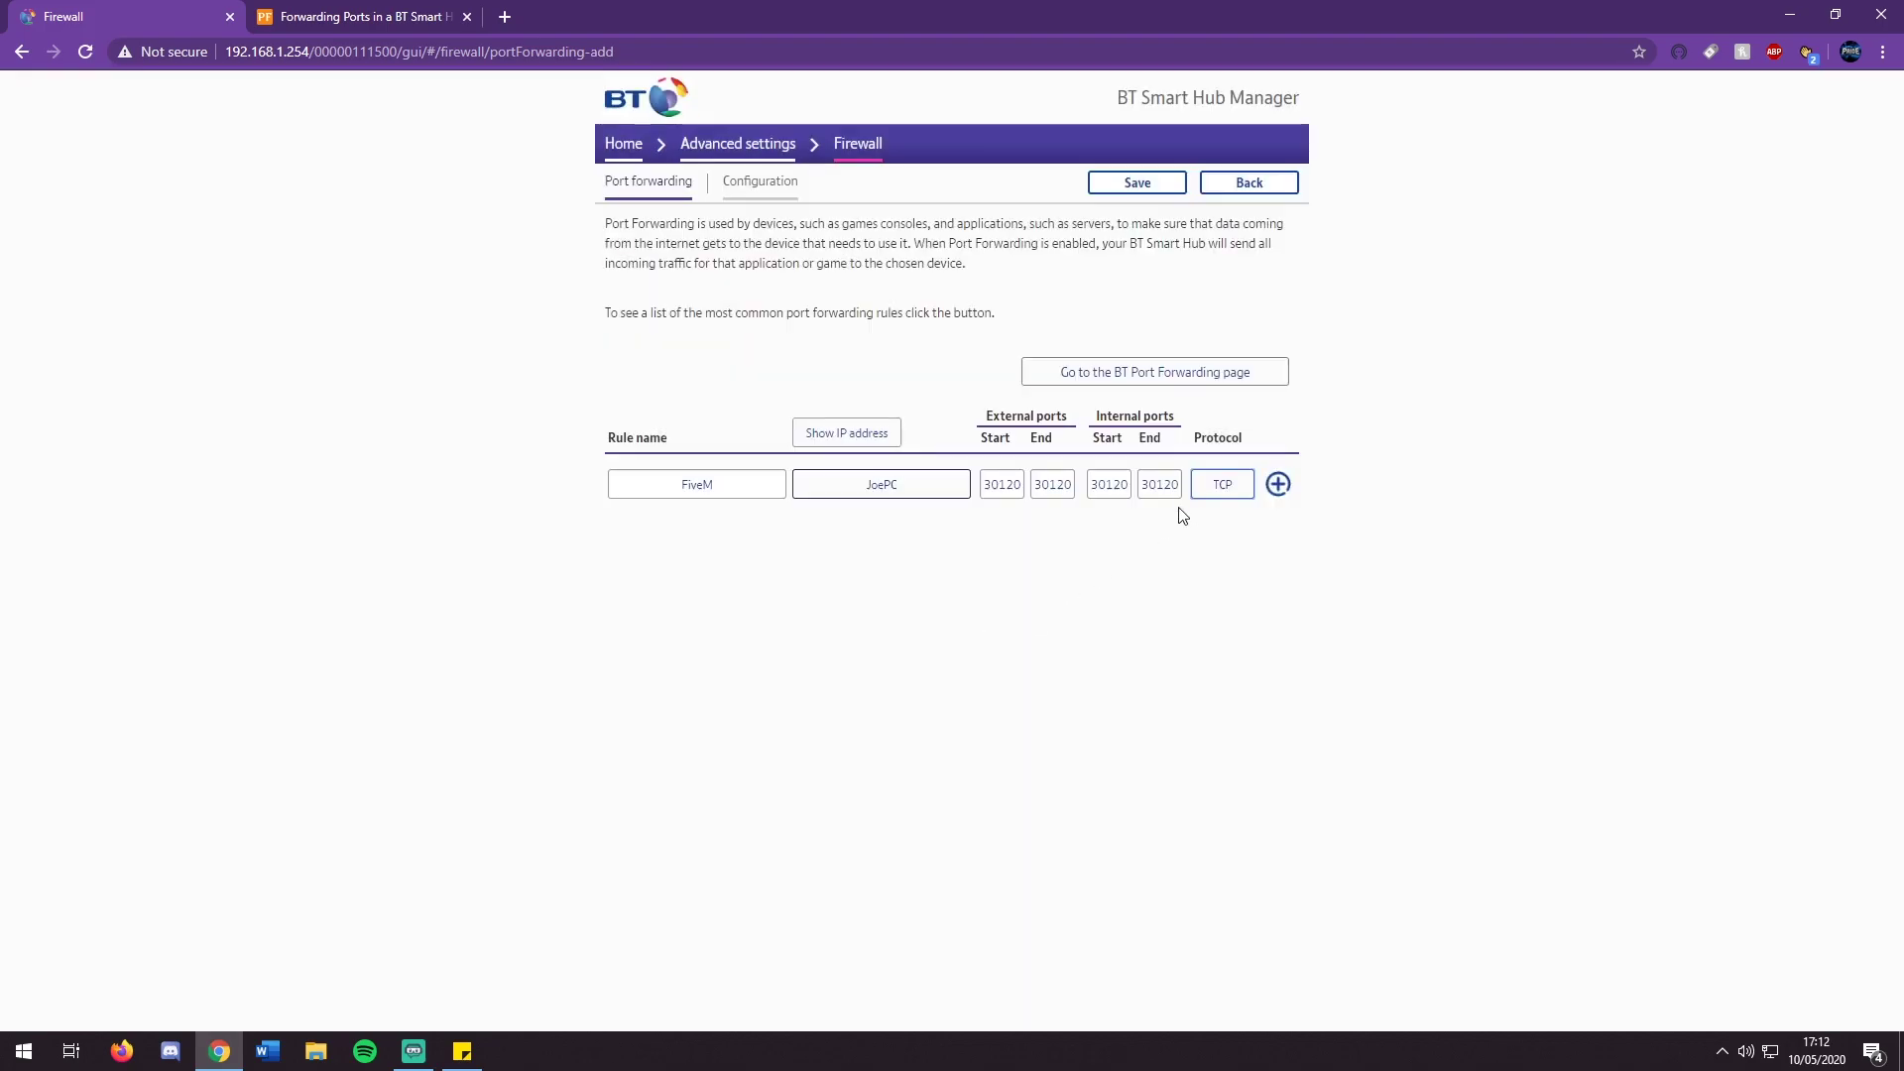
click(1277, 484)
click(1022, 484)
Step: Add a second FiveM rule for port 30120 using UDP
text(301)
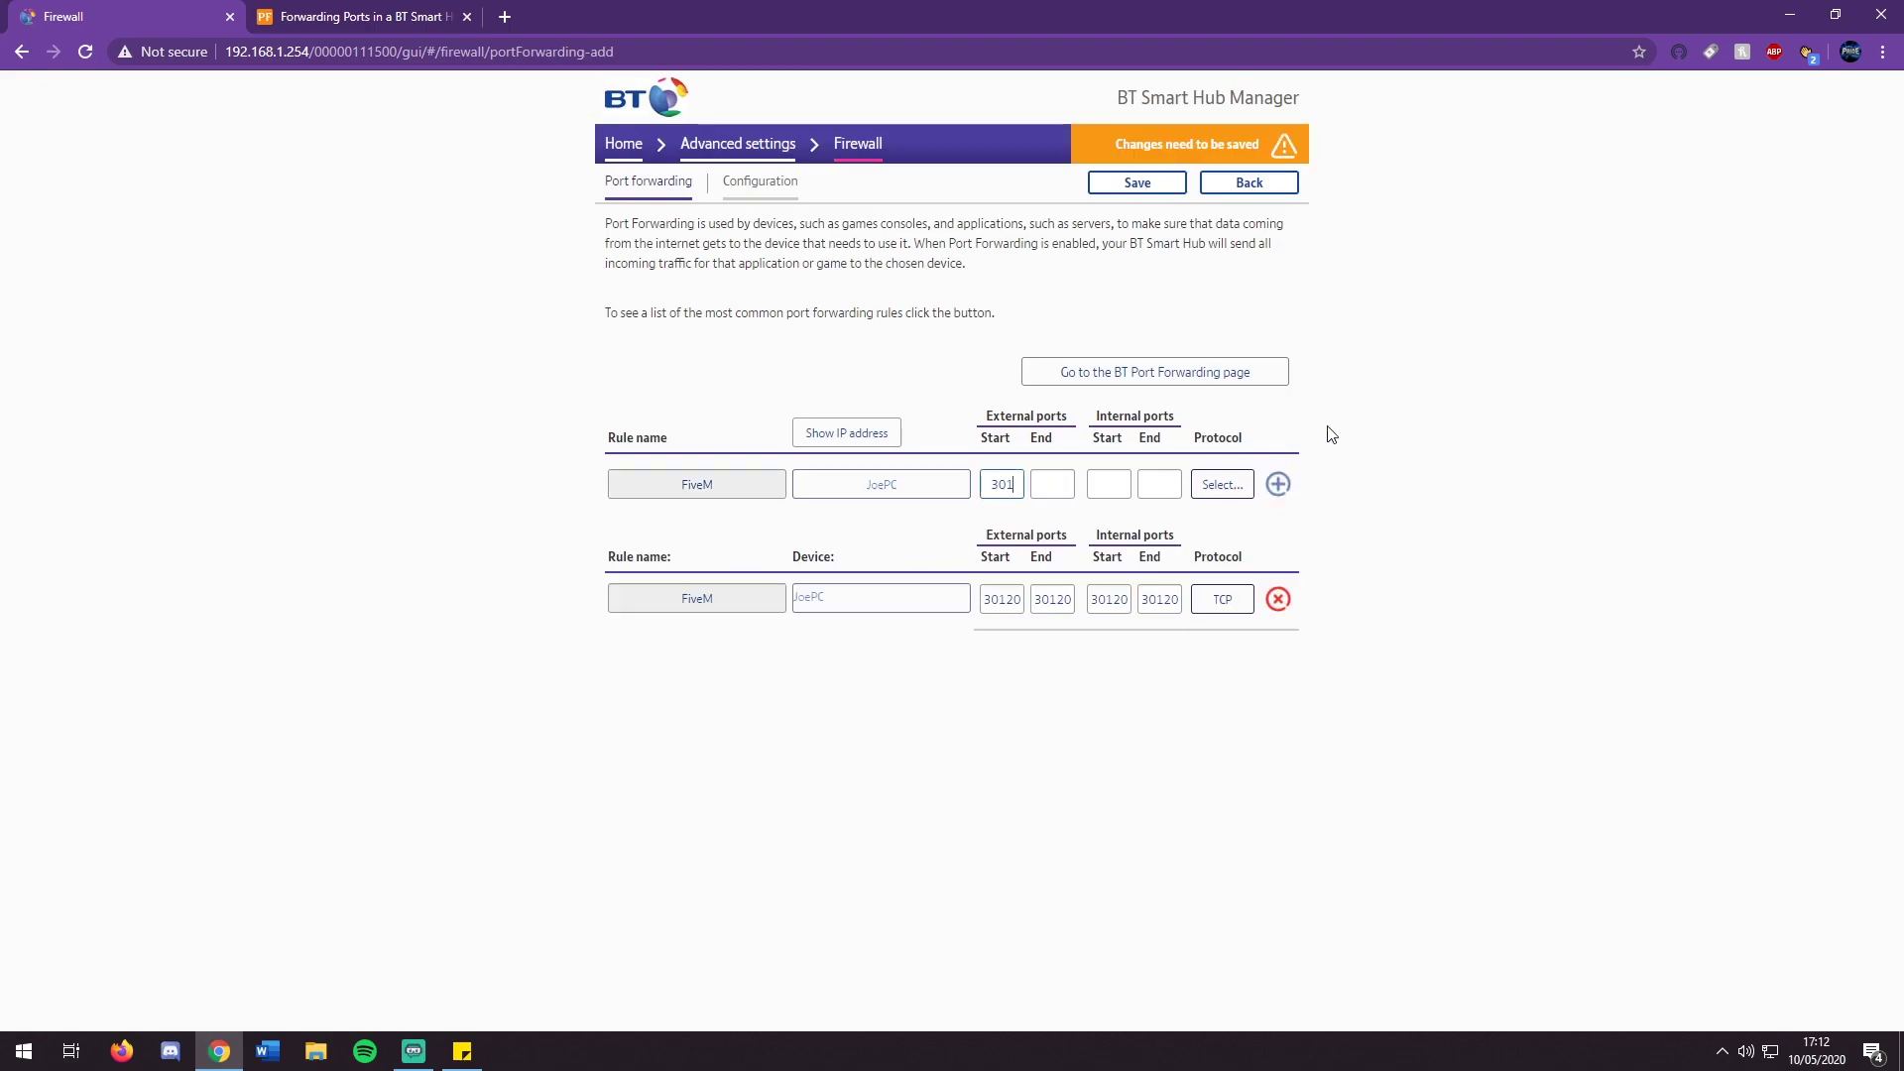
text(20)
key(Tab)
text(30120)
key(Tab)
text(30120)
key(Tab)
text(30120)
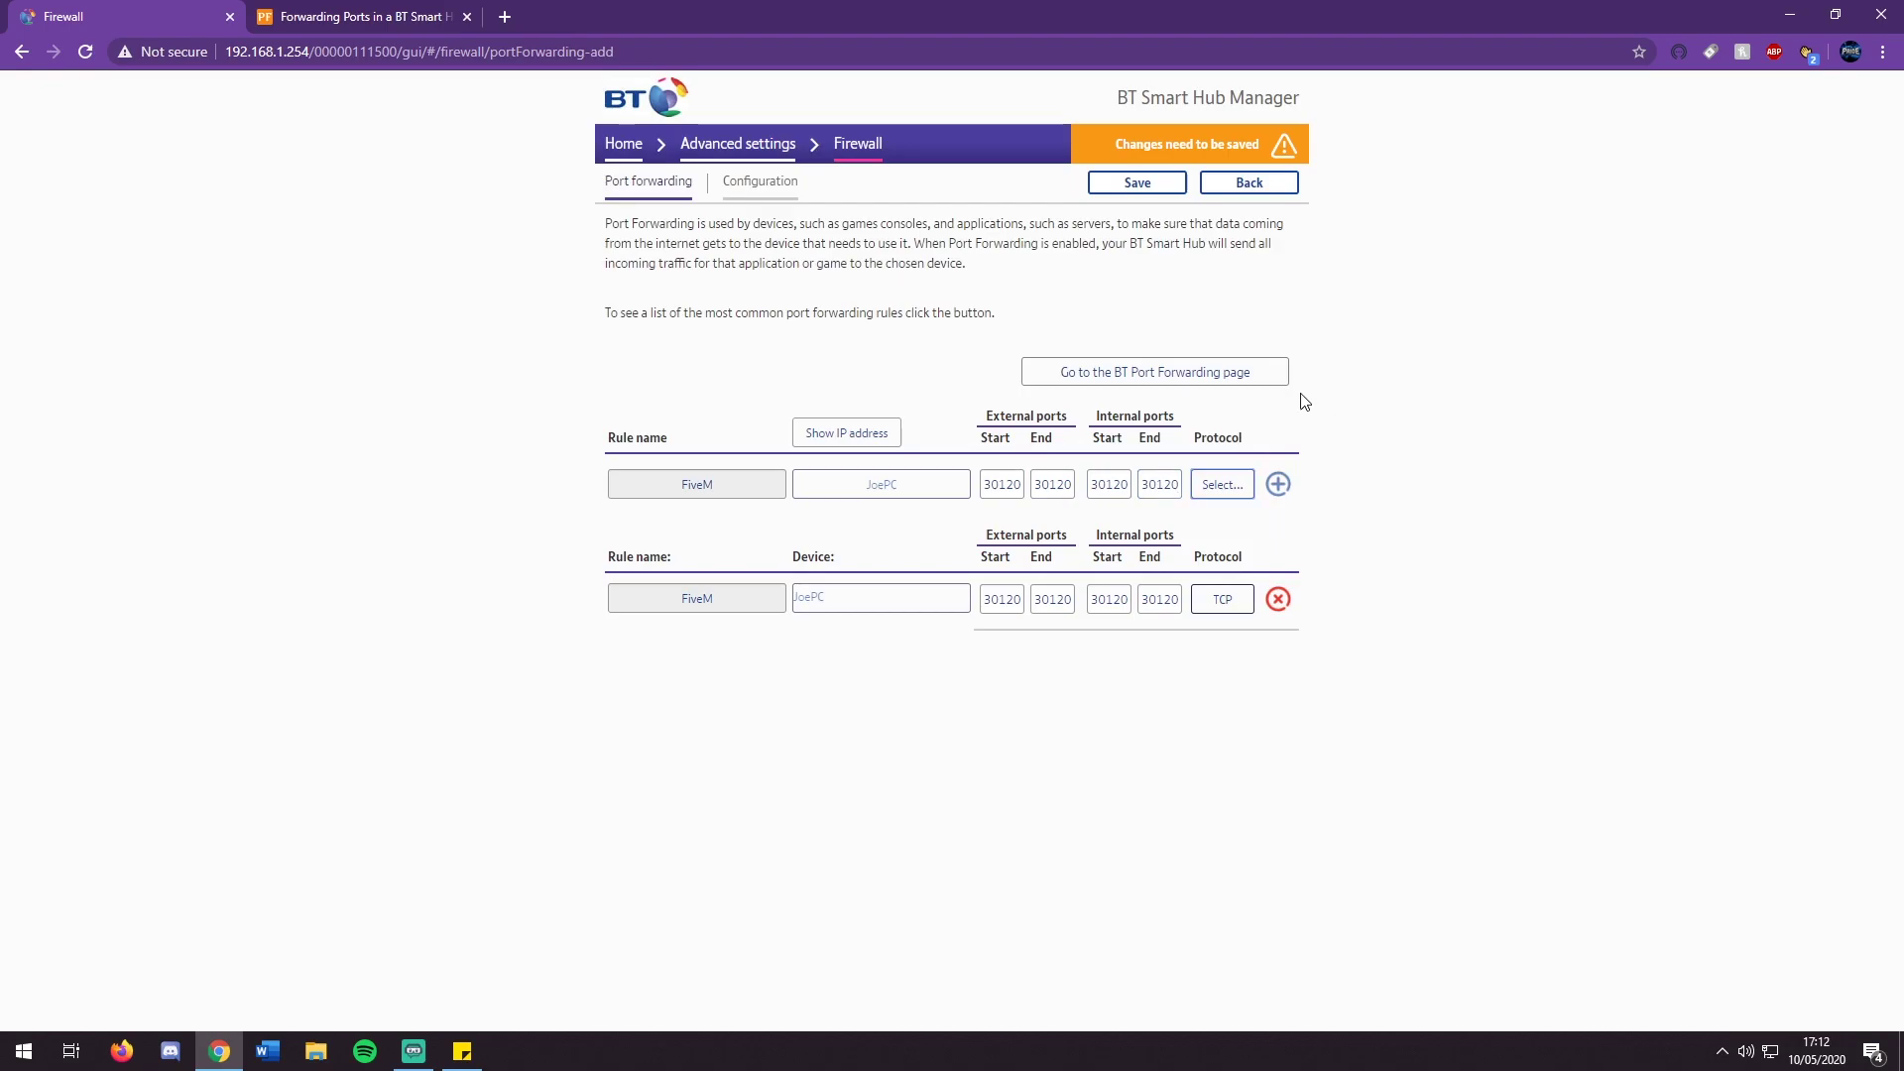
click(1235, 486)
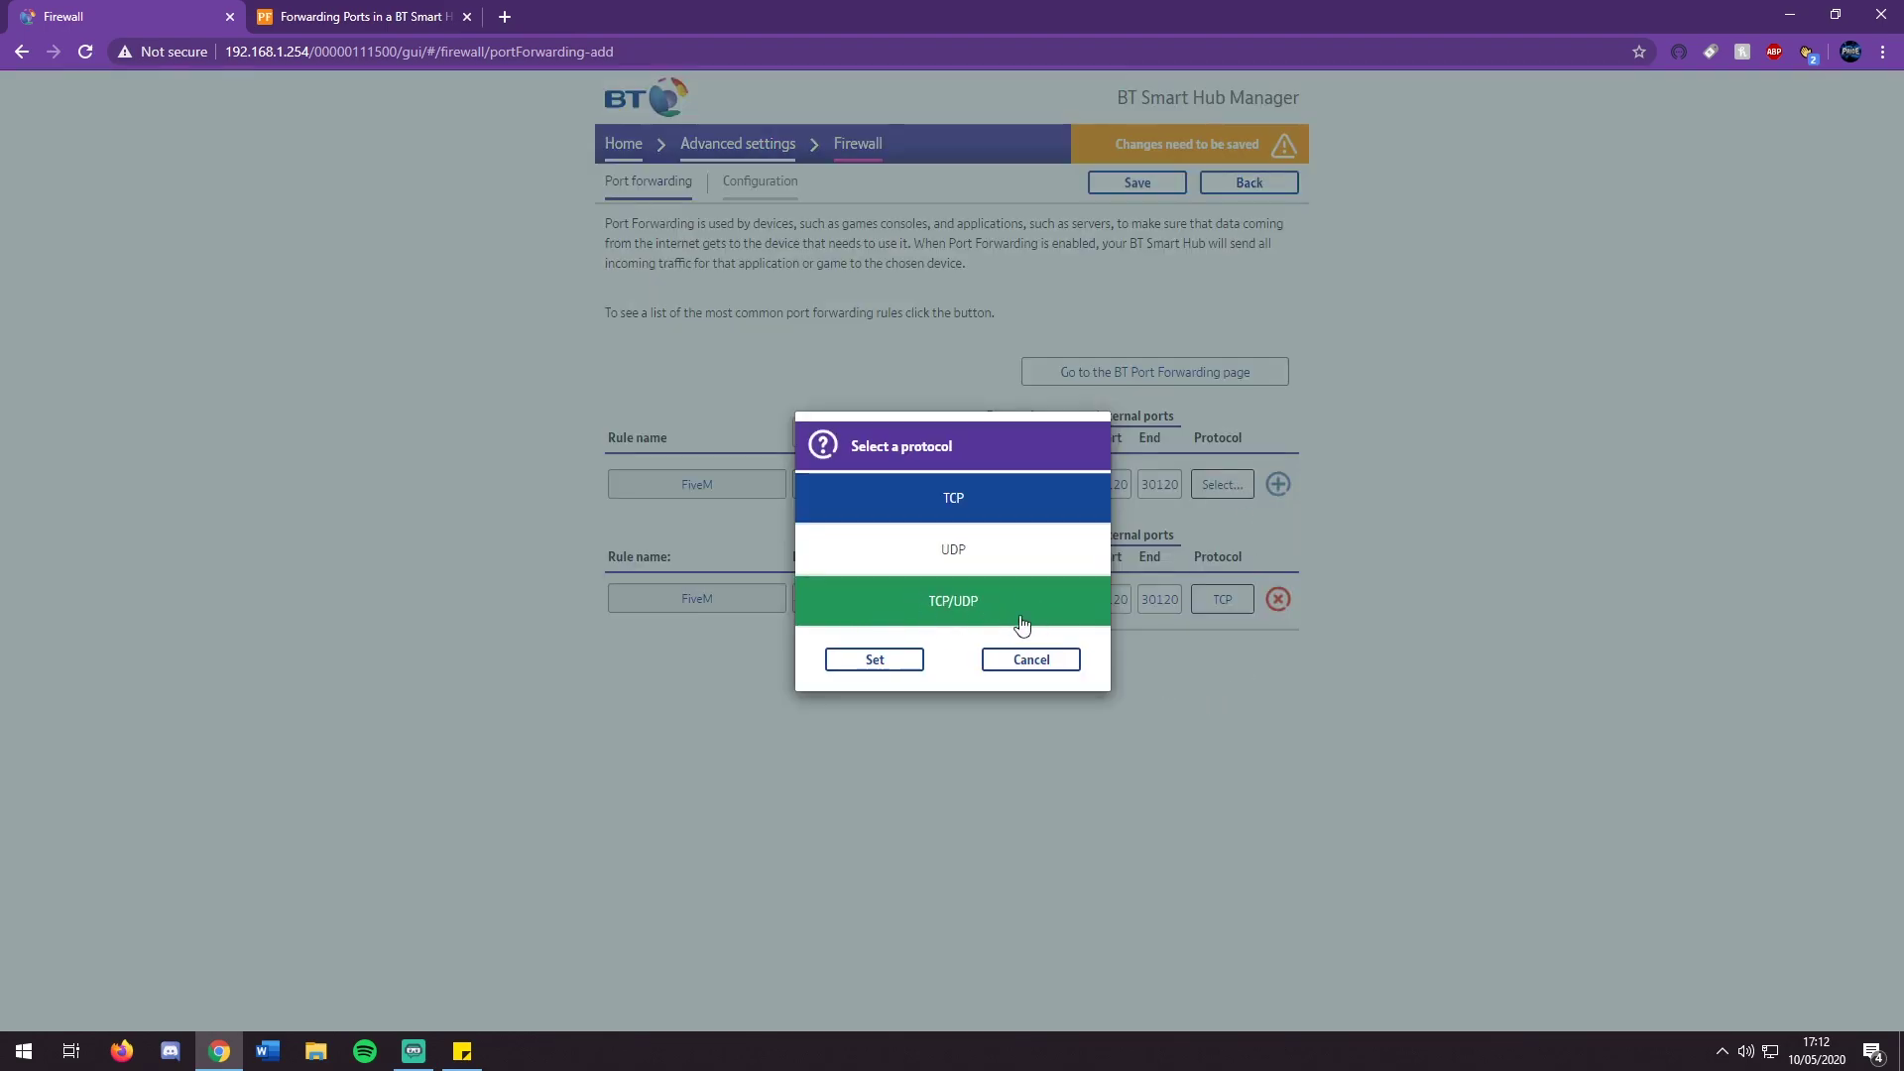
click(972, 550)
click(873, 662)
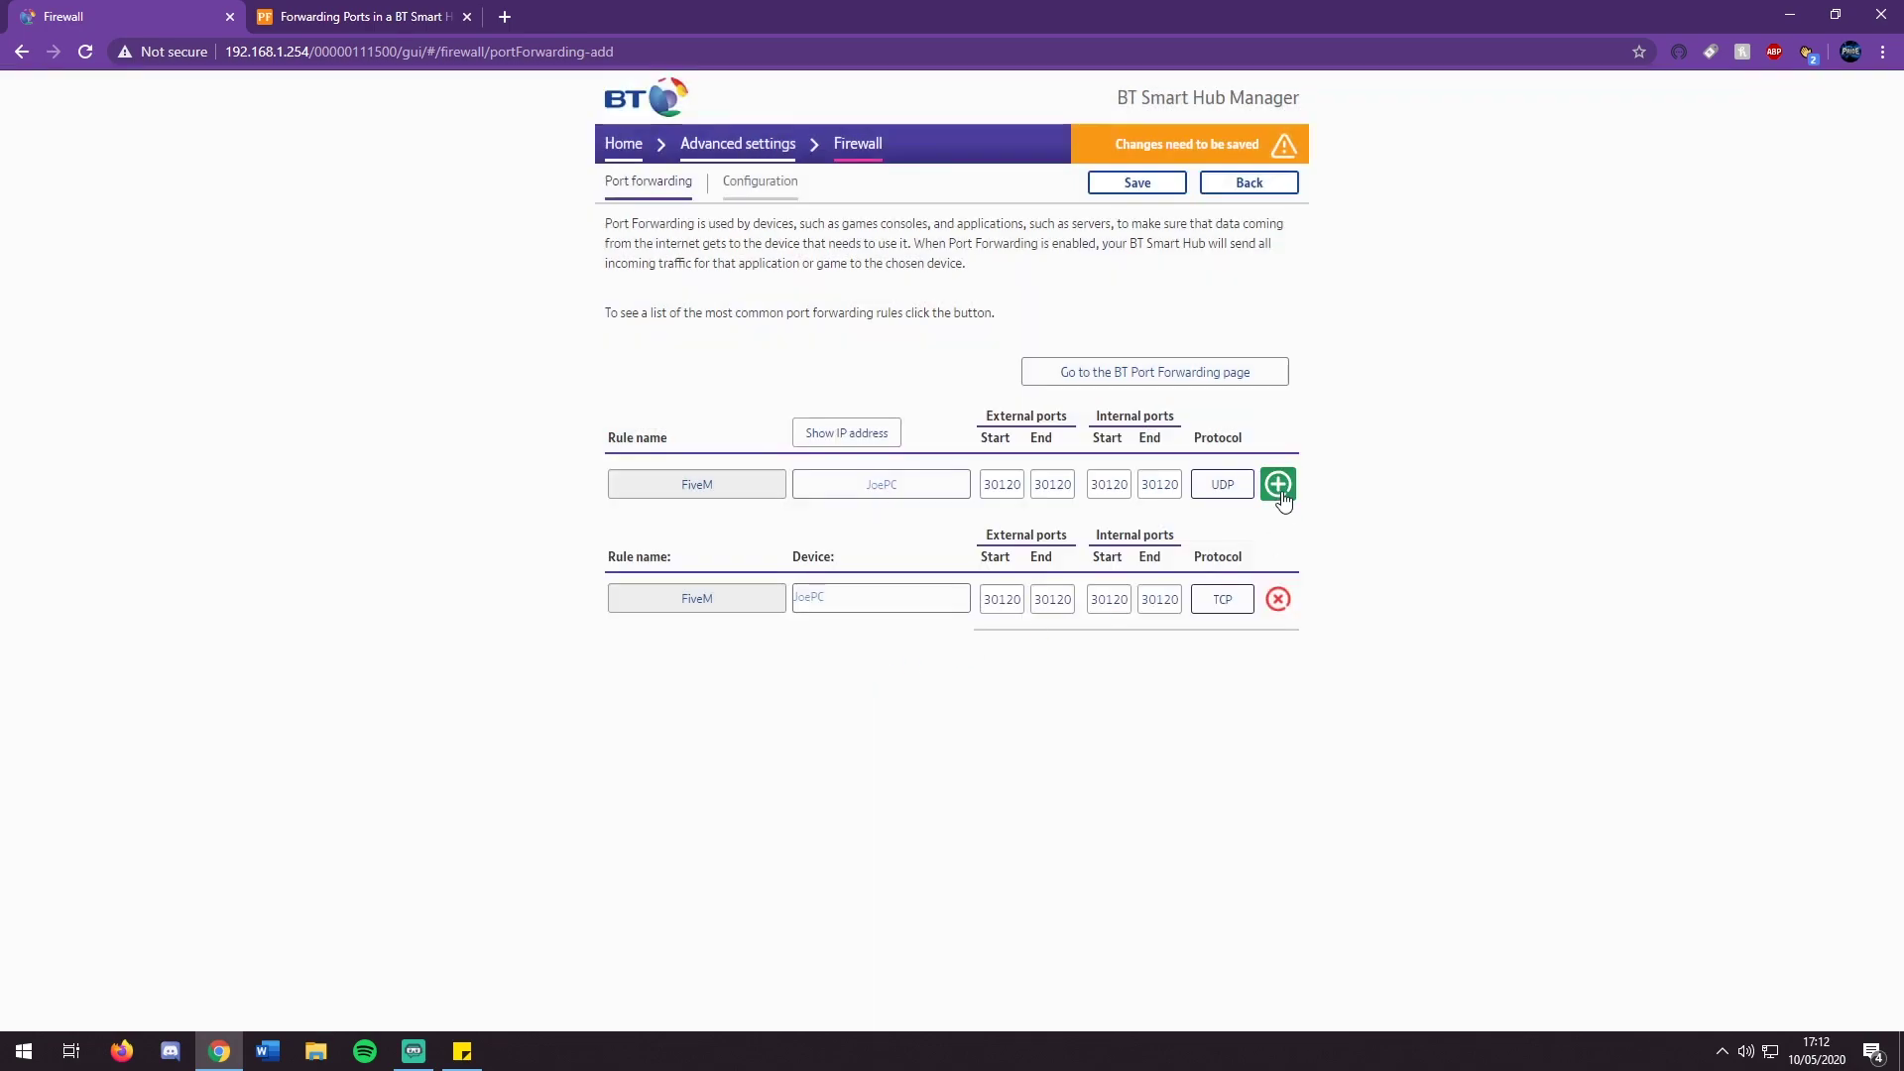
click(1278, 485)
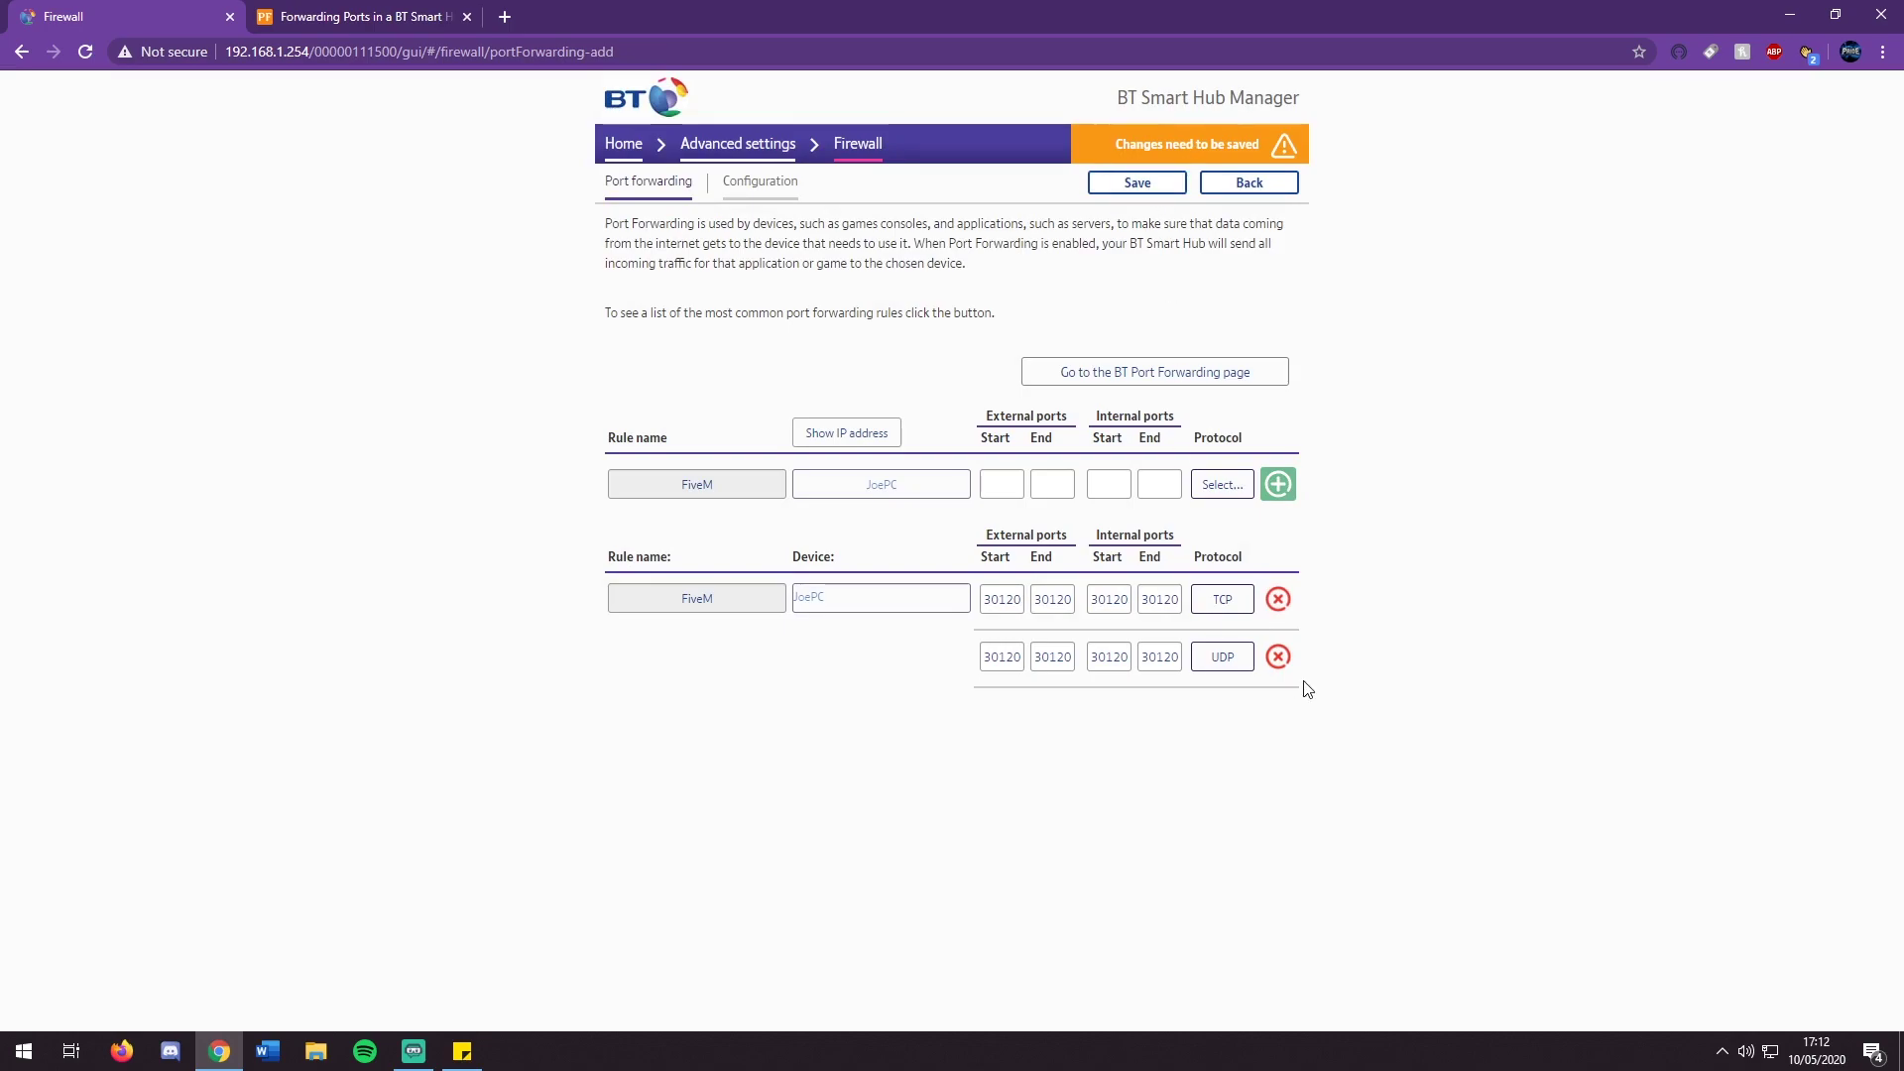
Step: Save the port forwarding rules and return to the portforward.com guide tab
click(1122, 179)
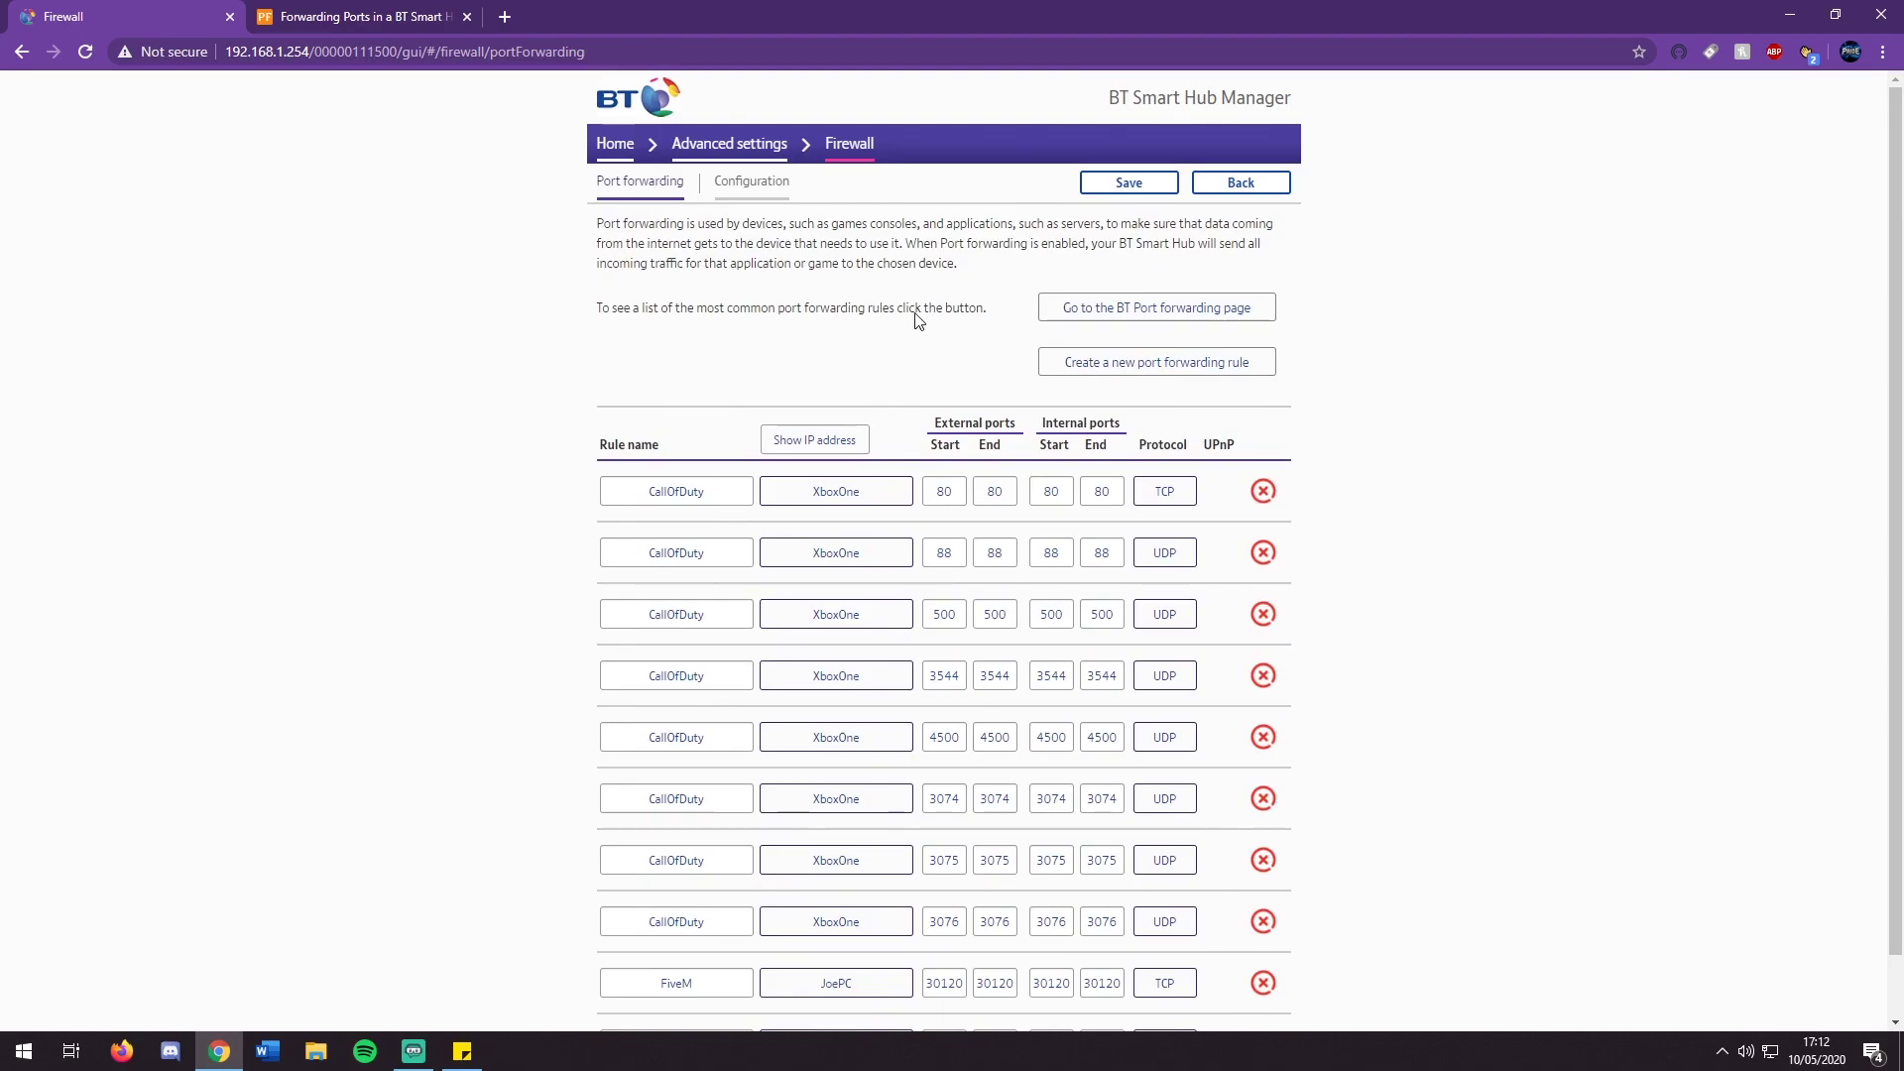
scroll(427, 872, down, 1)
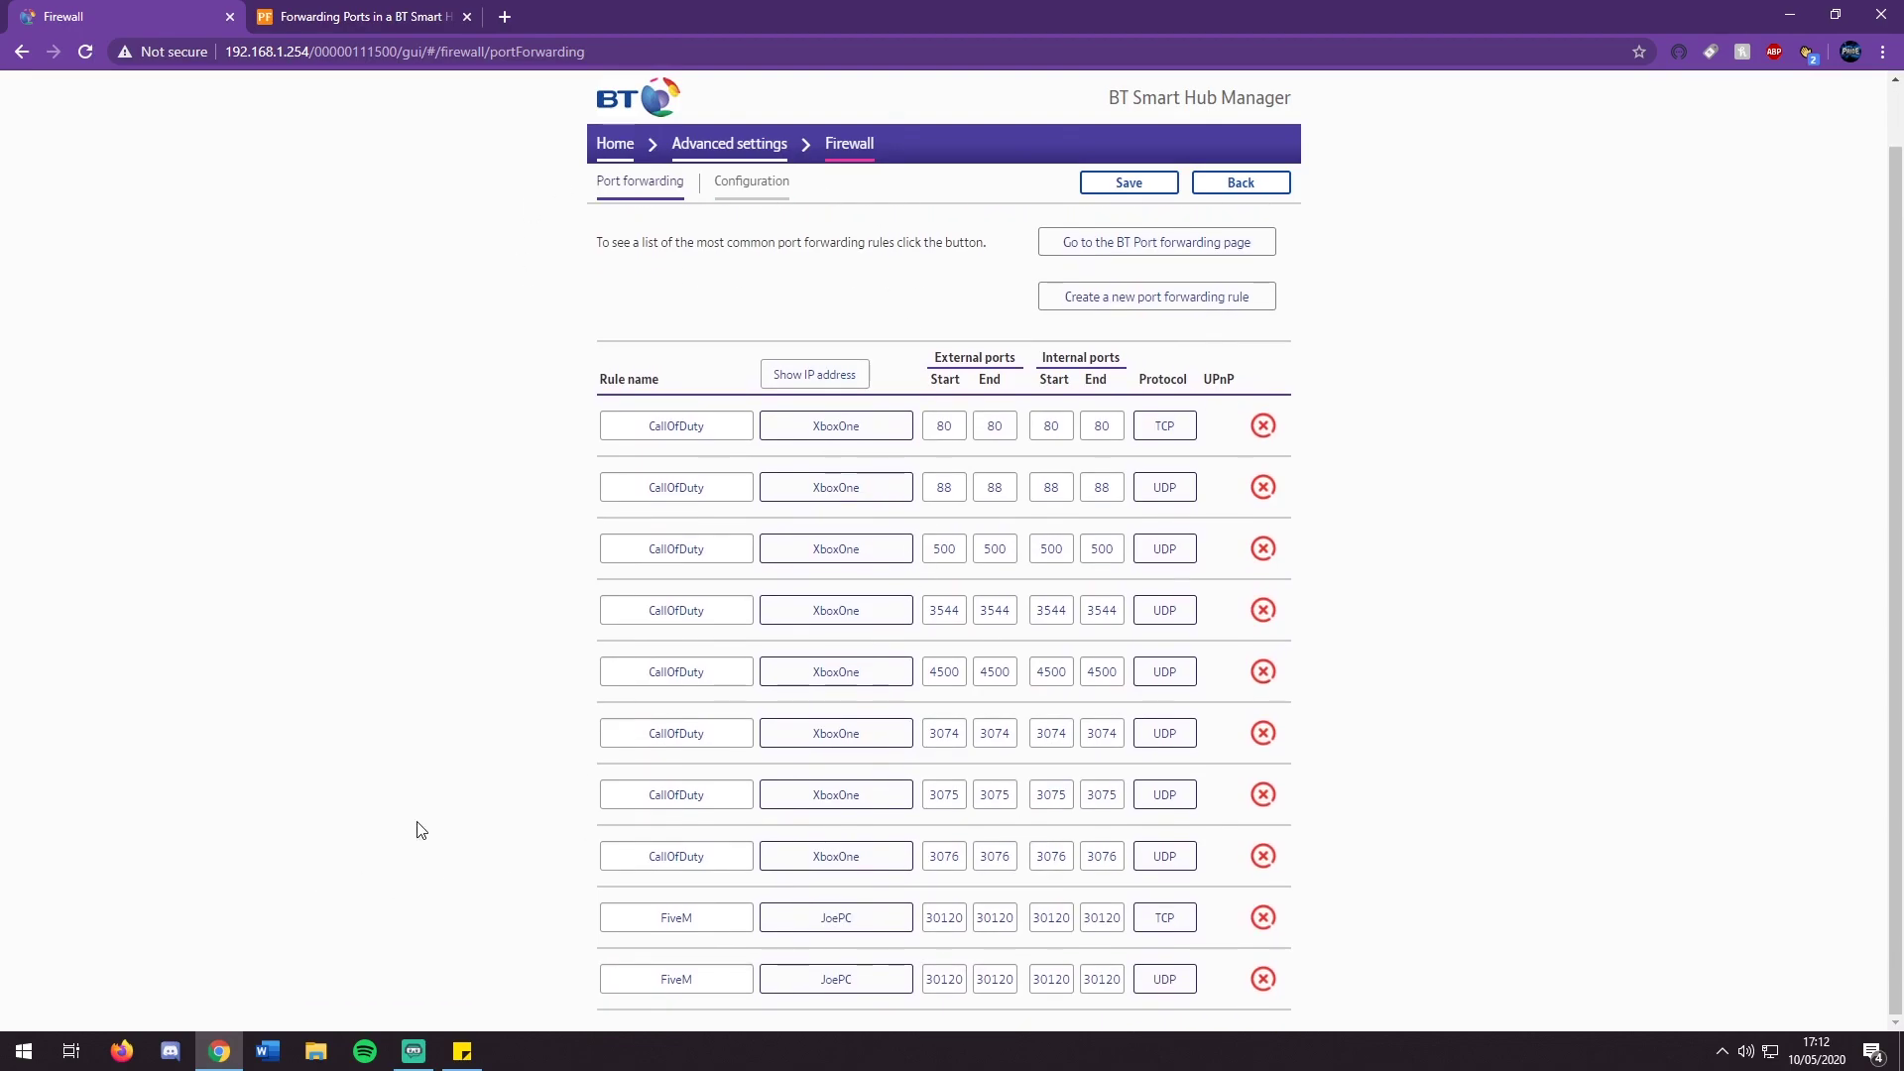
click(363, 17)
Step: Skim the BT Smart Hub guide, then go to portforward.com's Port Forwarding Guides router index
scroll(457, 526, up, 12)
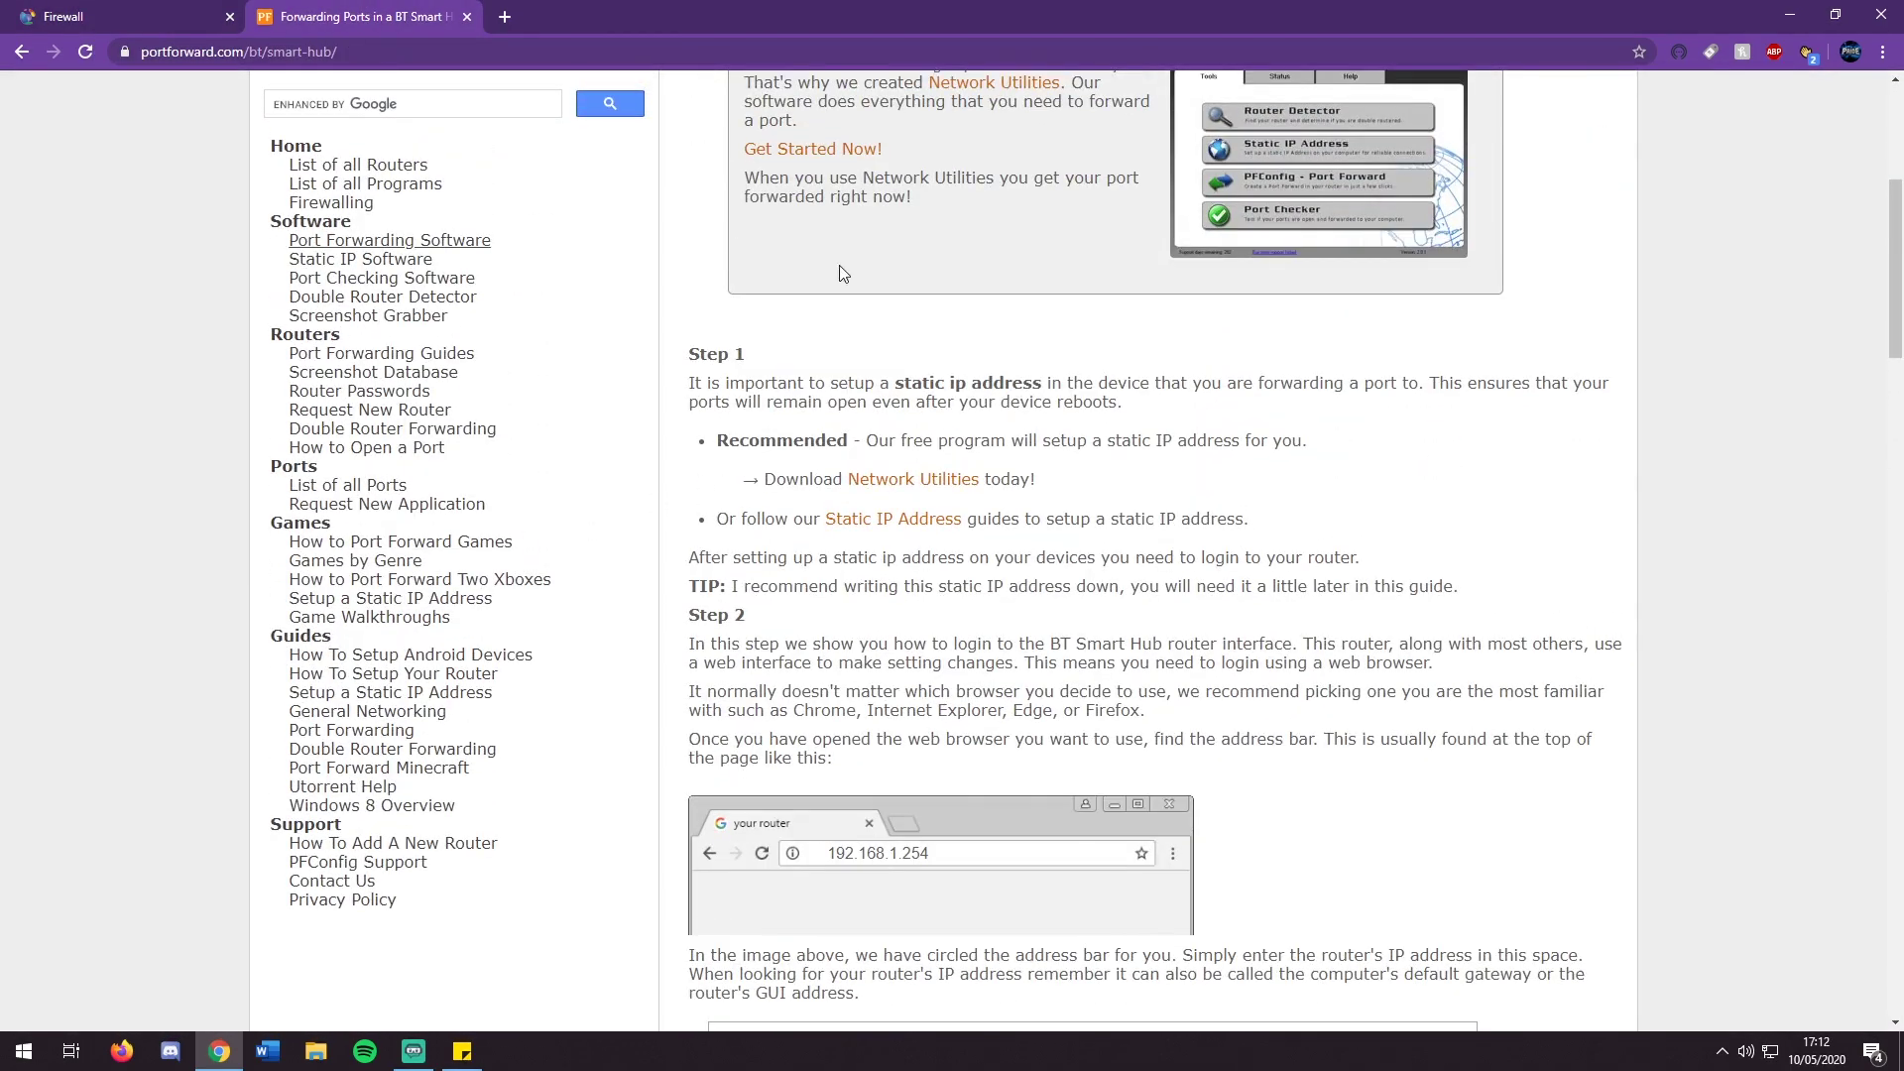
scroll(980, 545, down, 12)
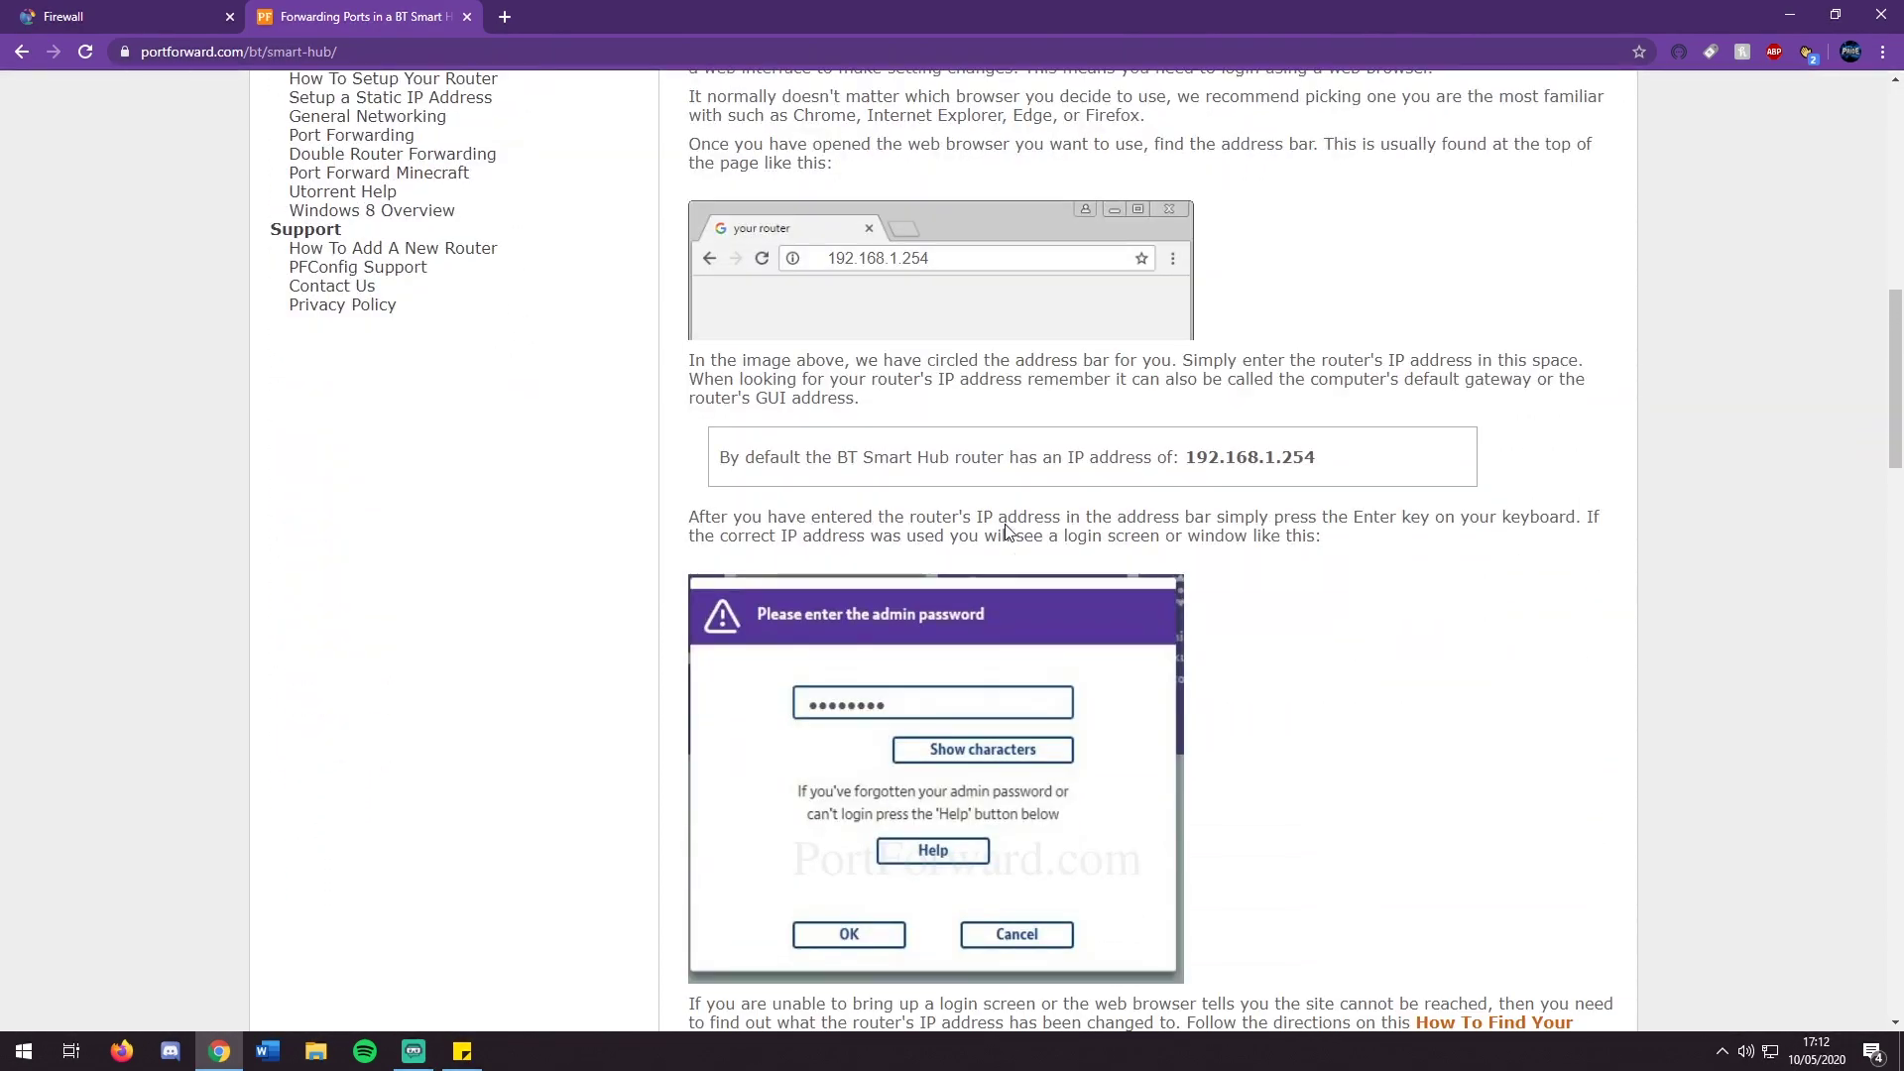
scroll(1116, 542, down, 8)
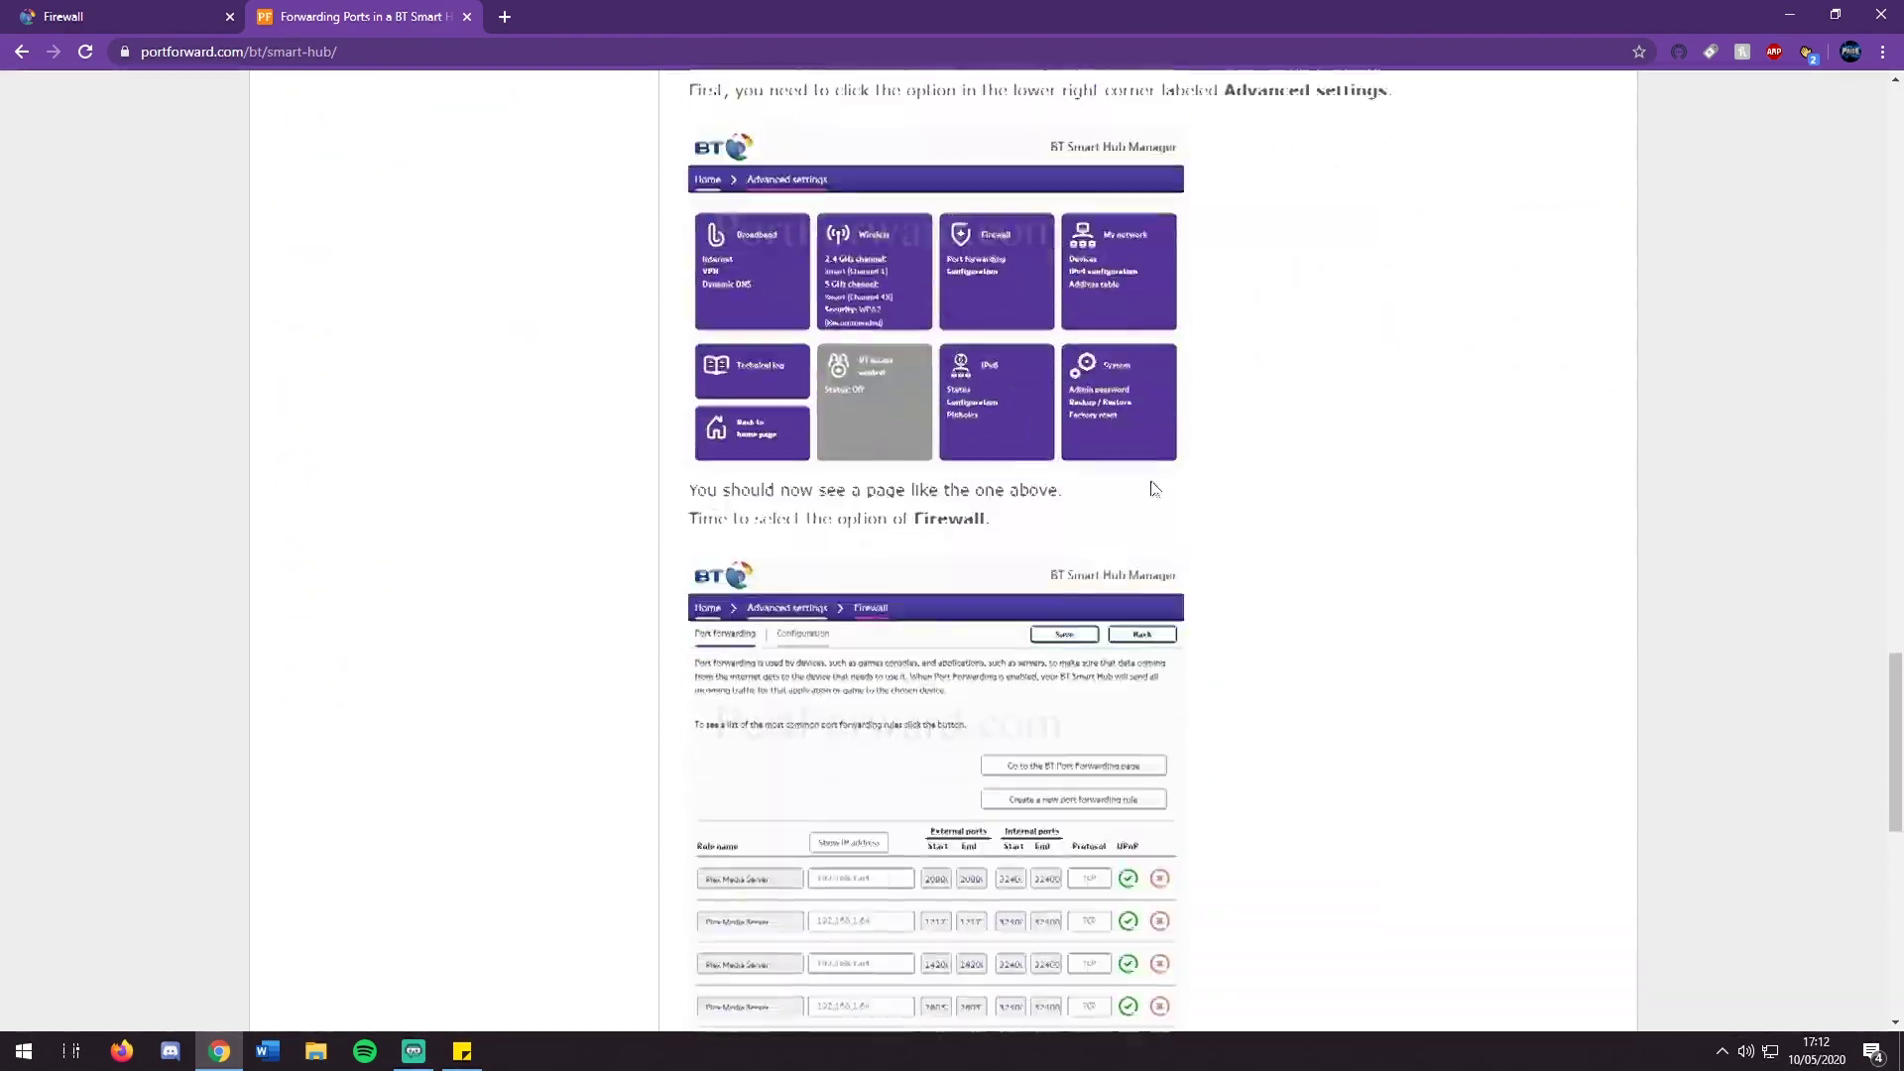
scroll(866, 354, down, 5)
scroll(922, 387, up, 6)
scroll(922, 394, down, 1)
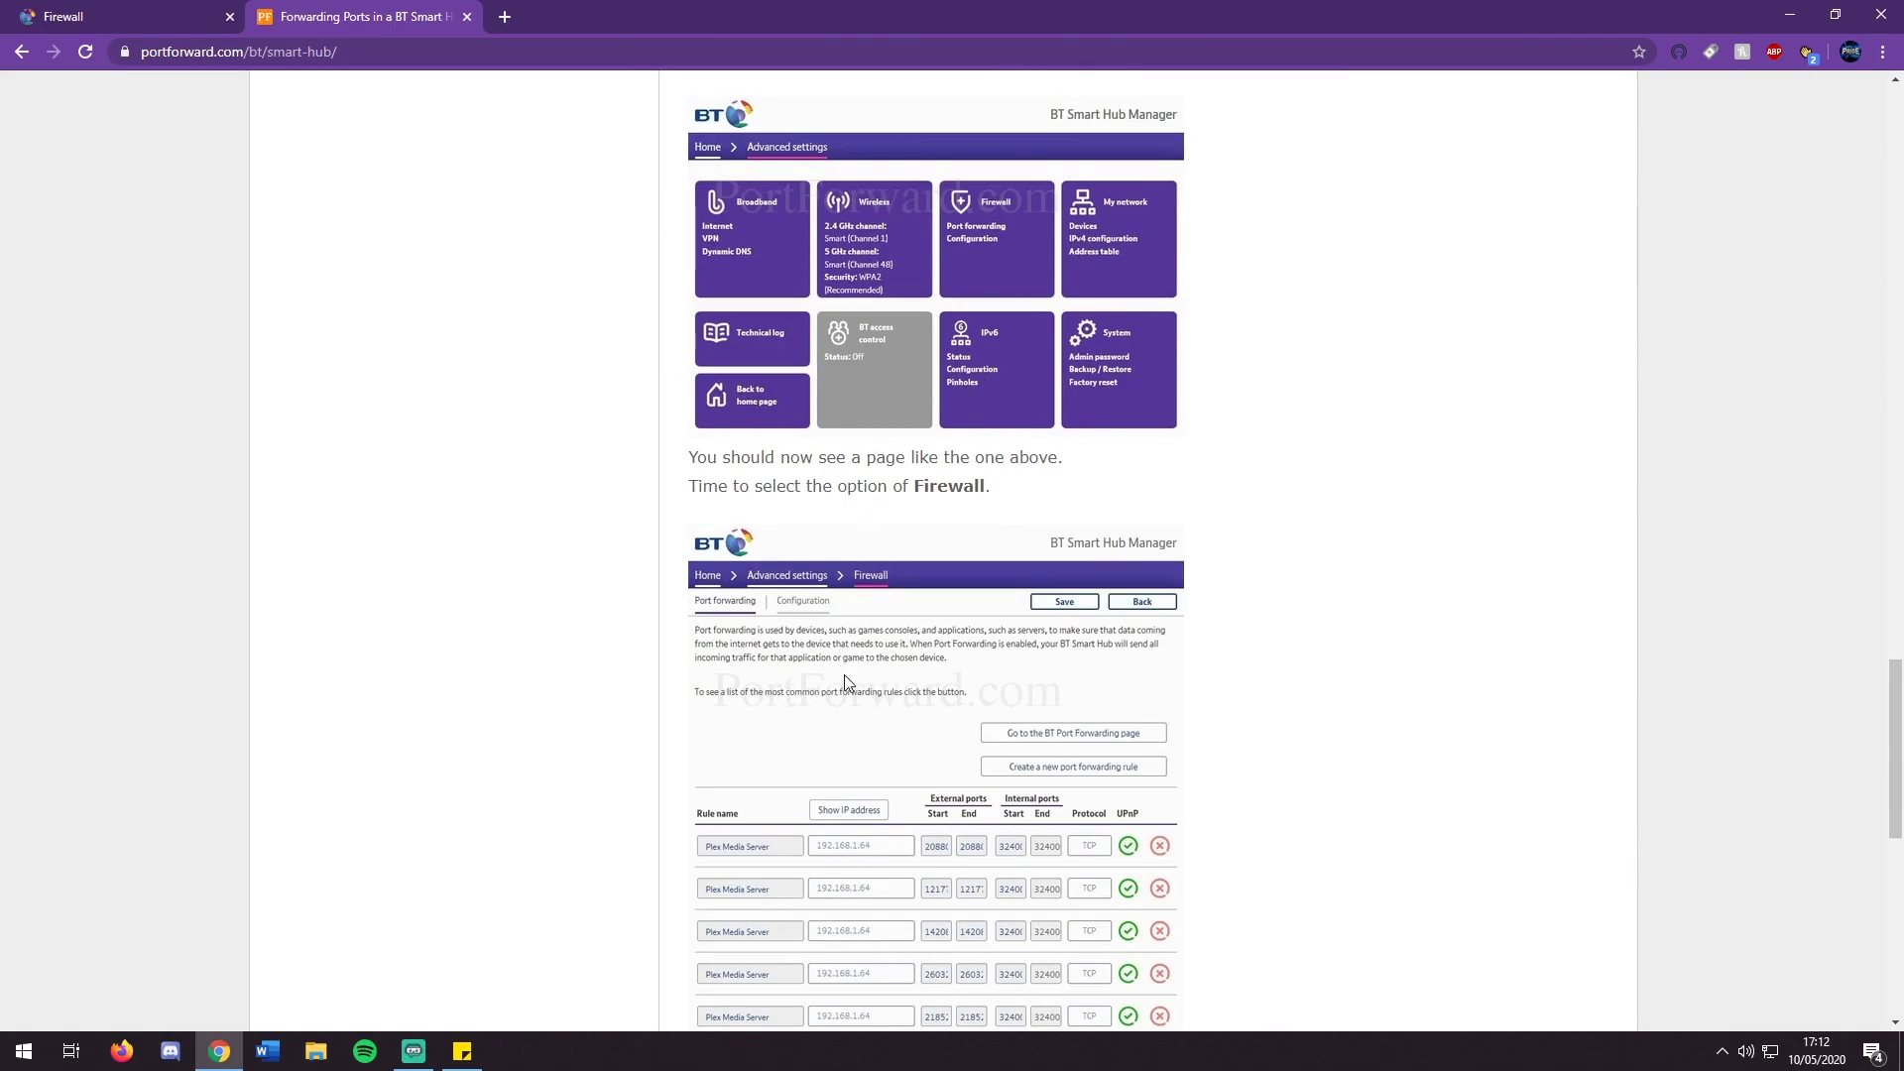
scroll(893, 496, down, 7)
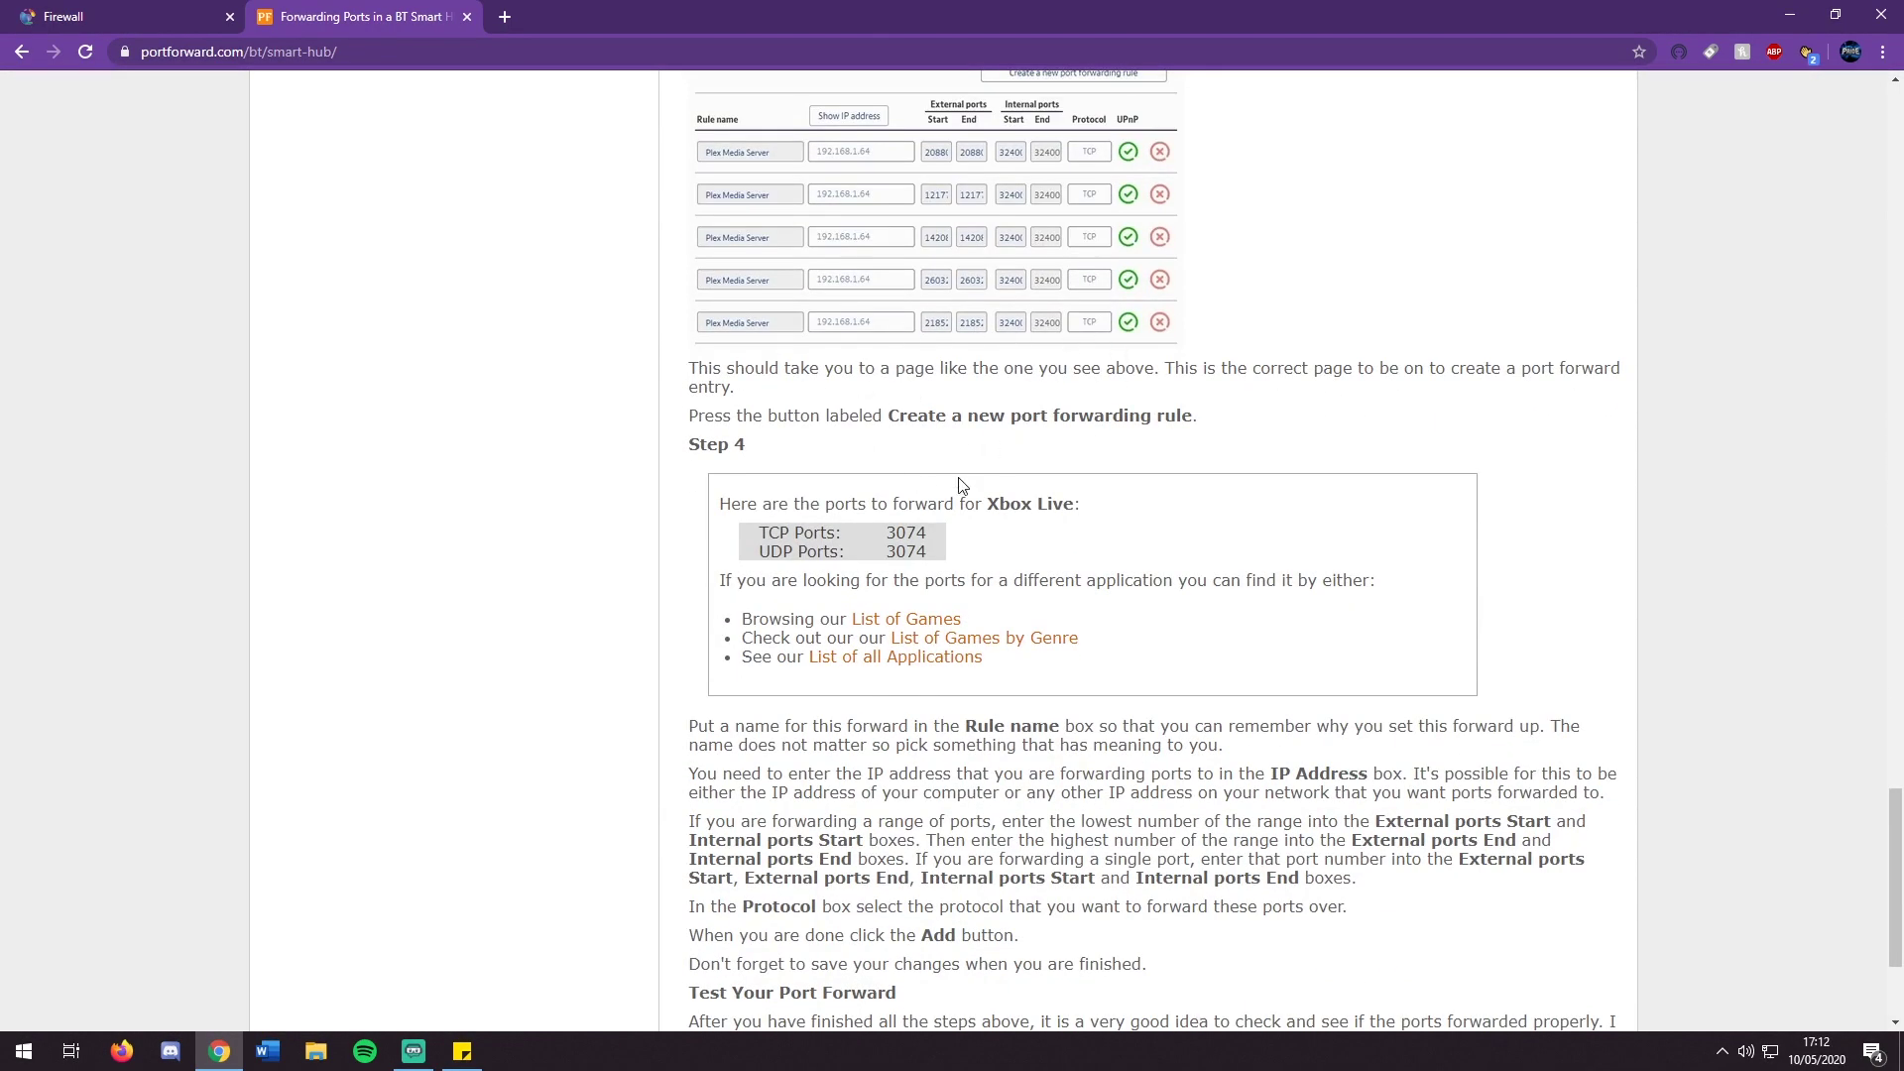
scroll(1041, 493, down, 2)
scroll(1167, 500, up, 20)
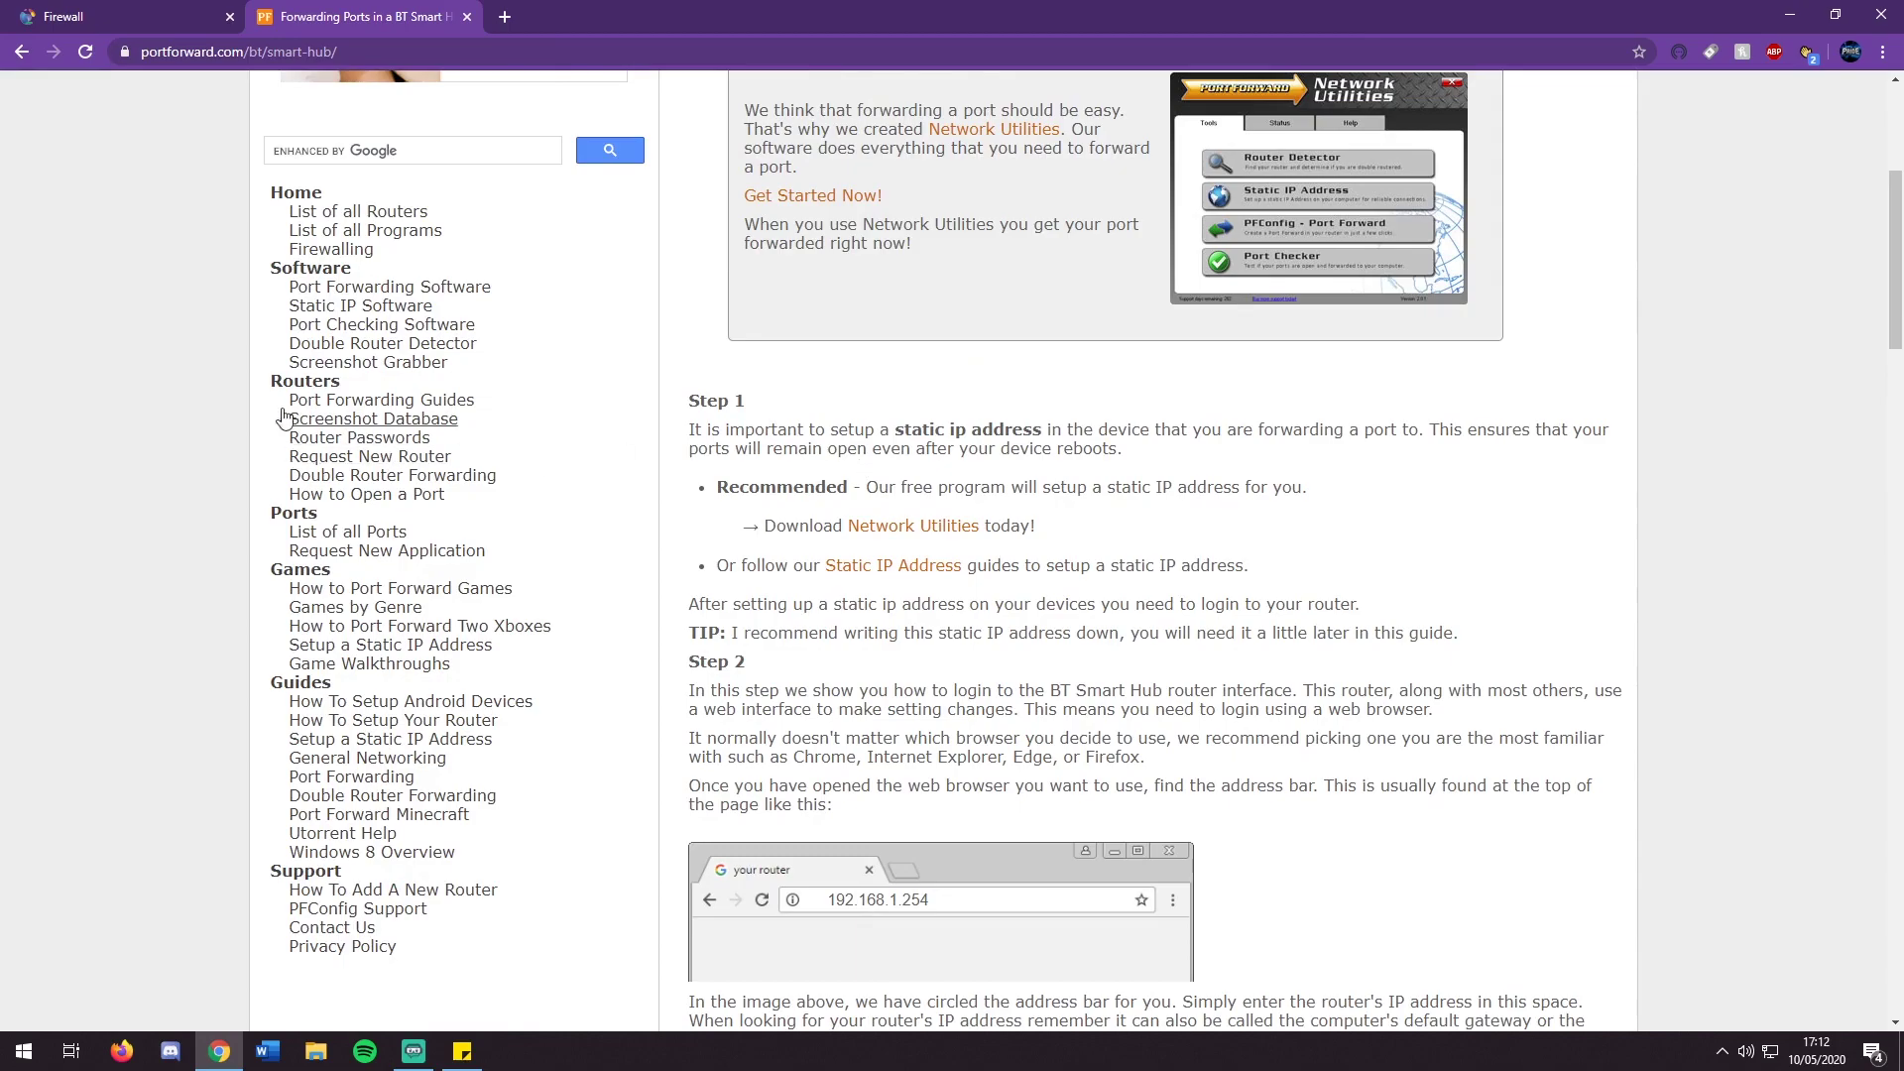
click(358, 212)
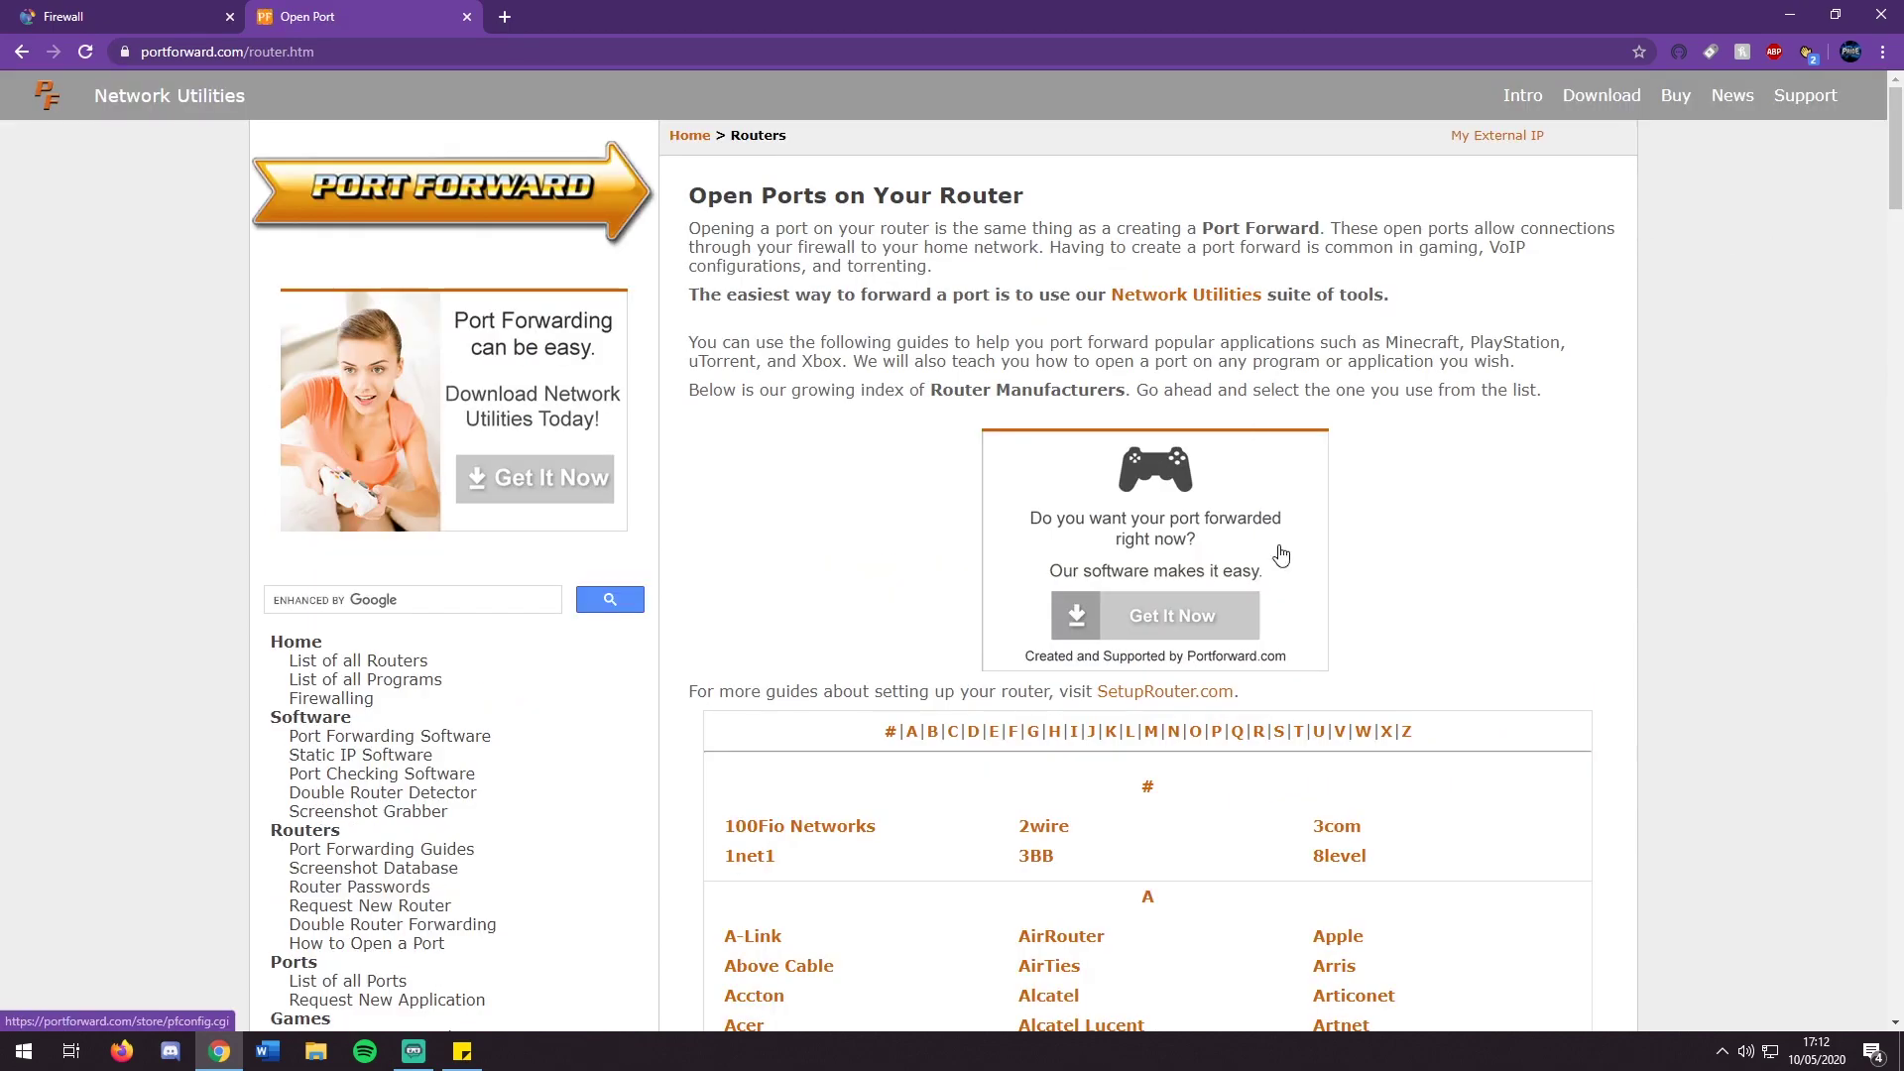
Step: Navigate the router index through Netgear models under N to the Netgear R6100 guide
scroll(1281, 556, down, 4)
click(1177, 345)
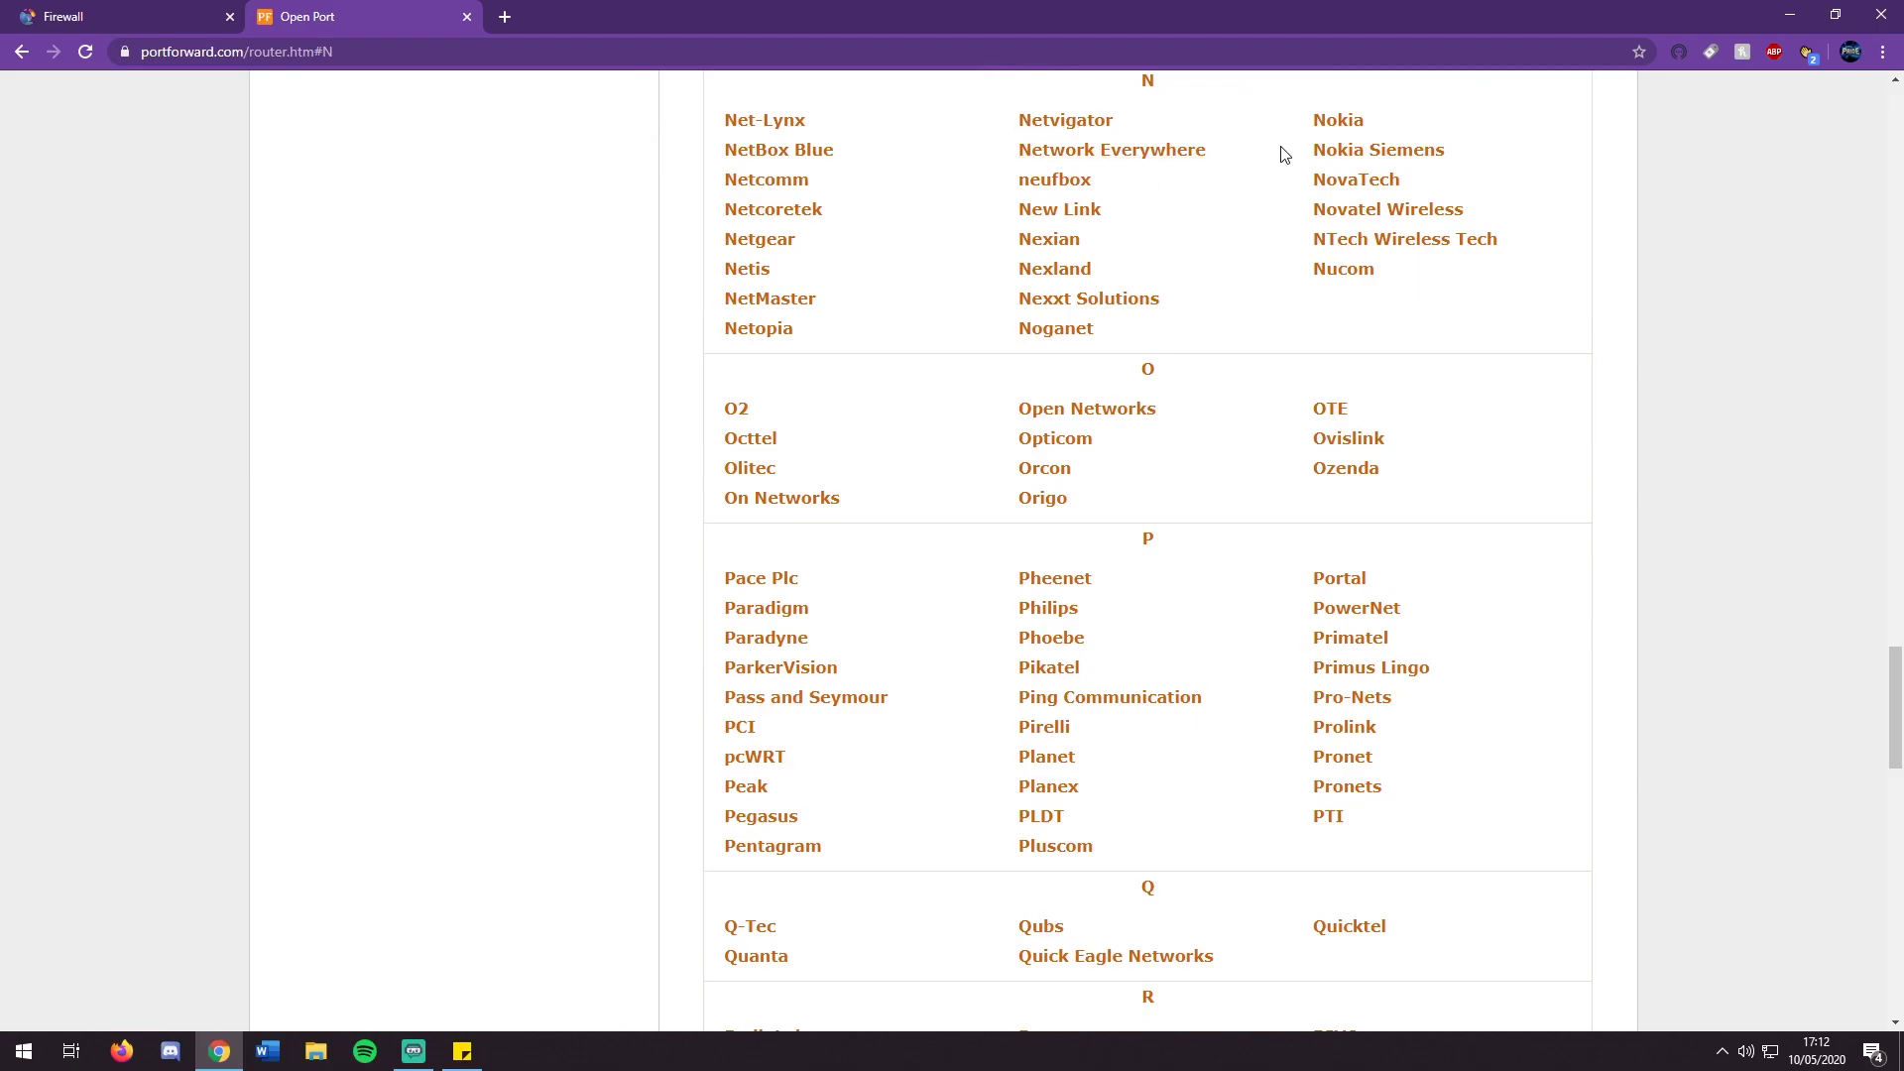
click(1061, 209)
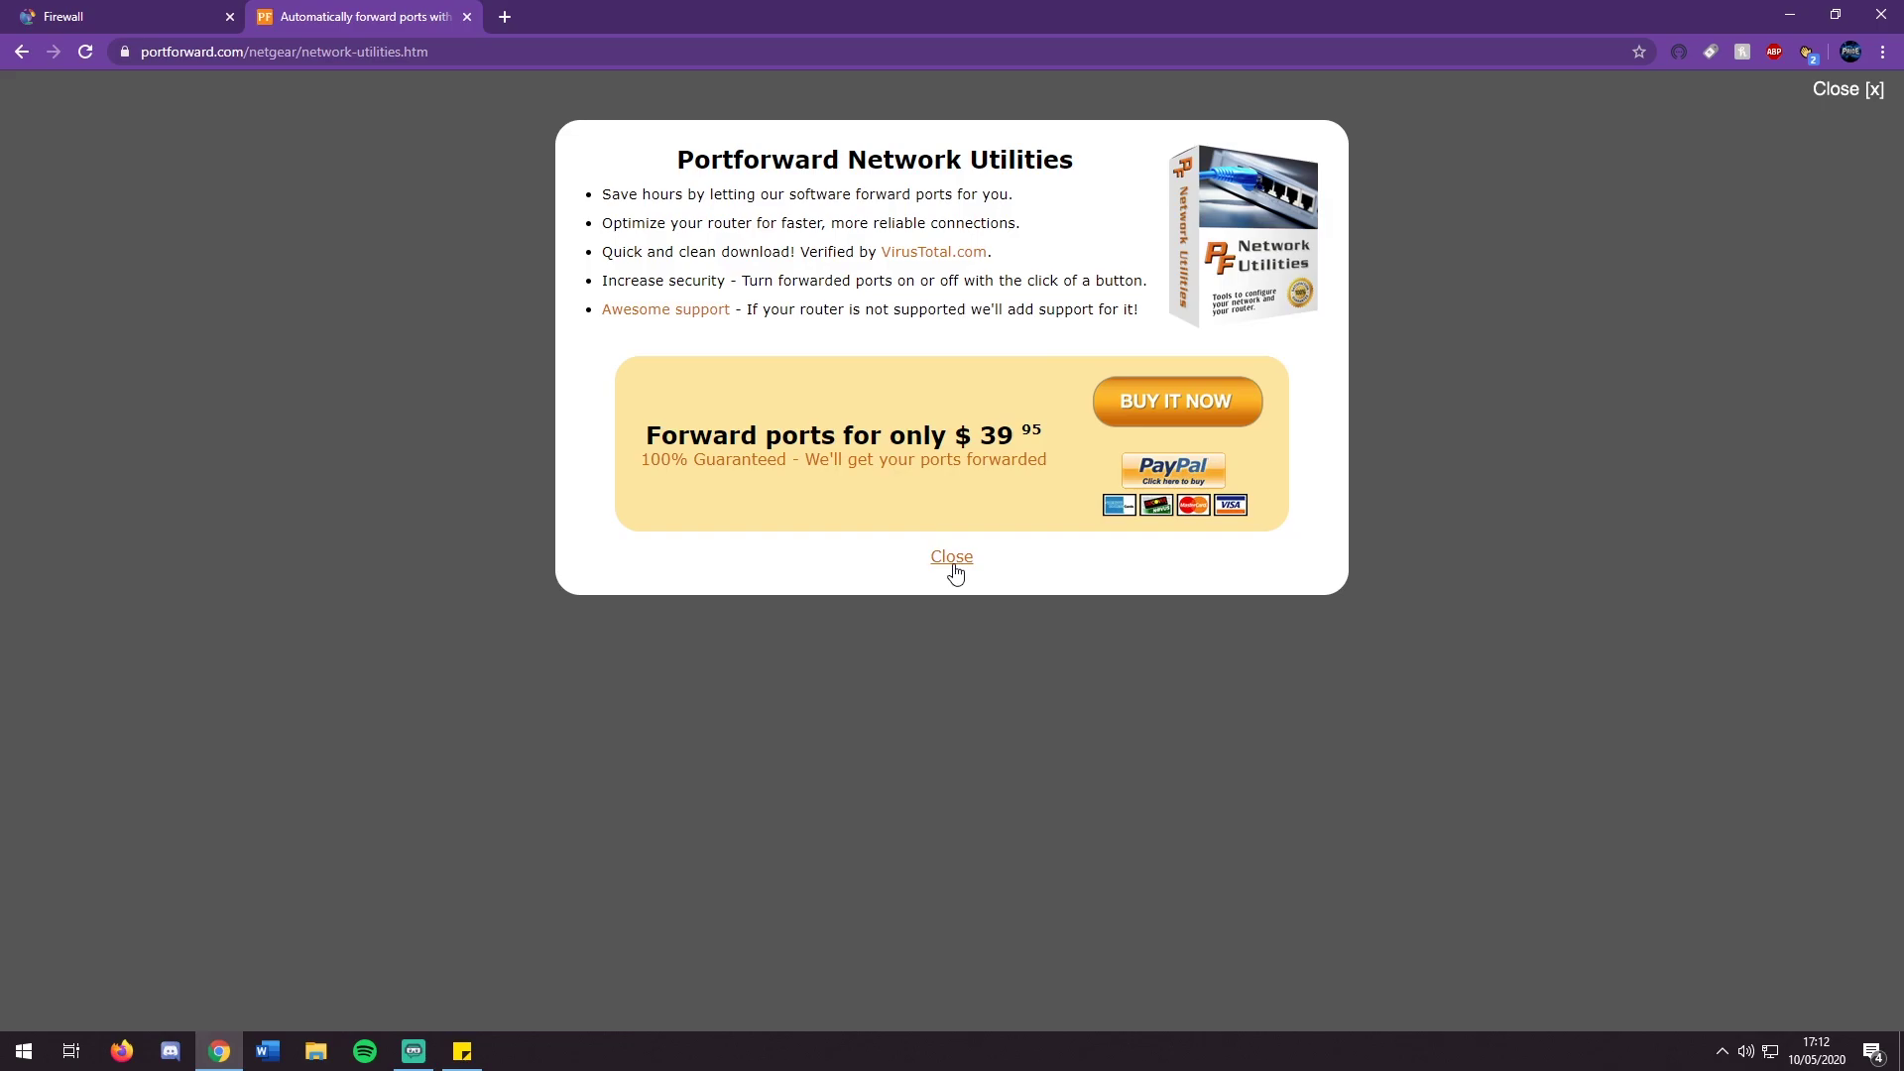
key(alt+Left)
scroll(1186, 497, down, 7)
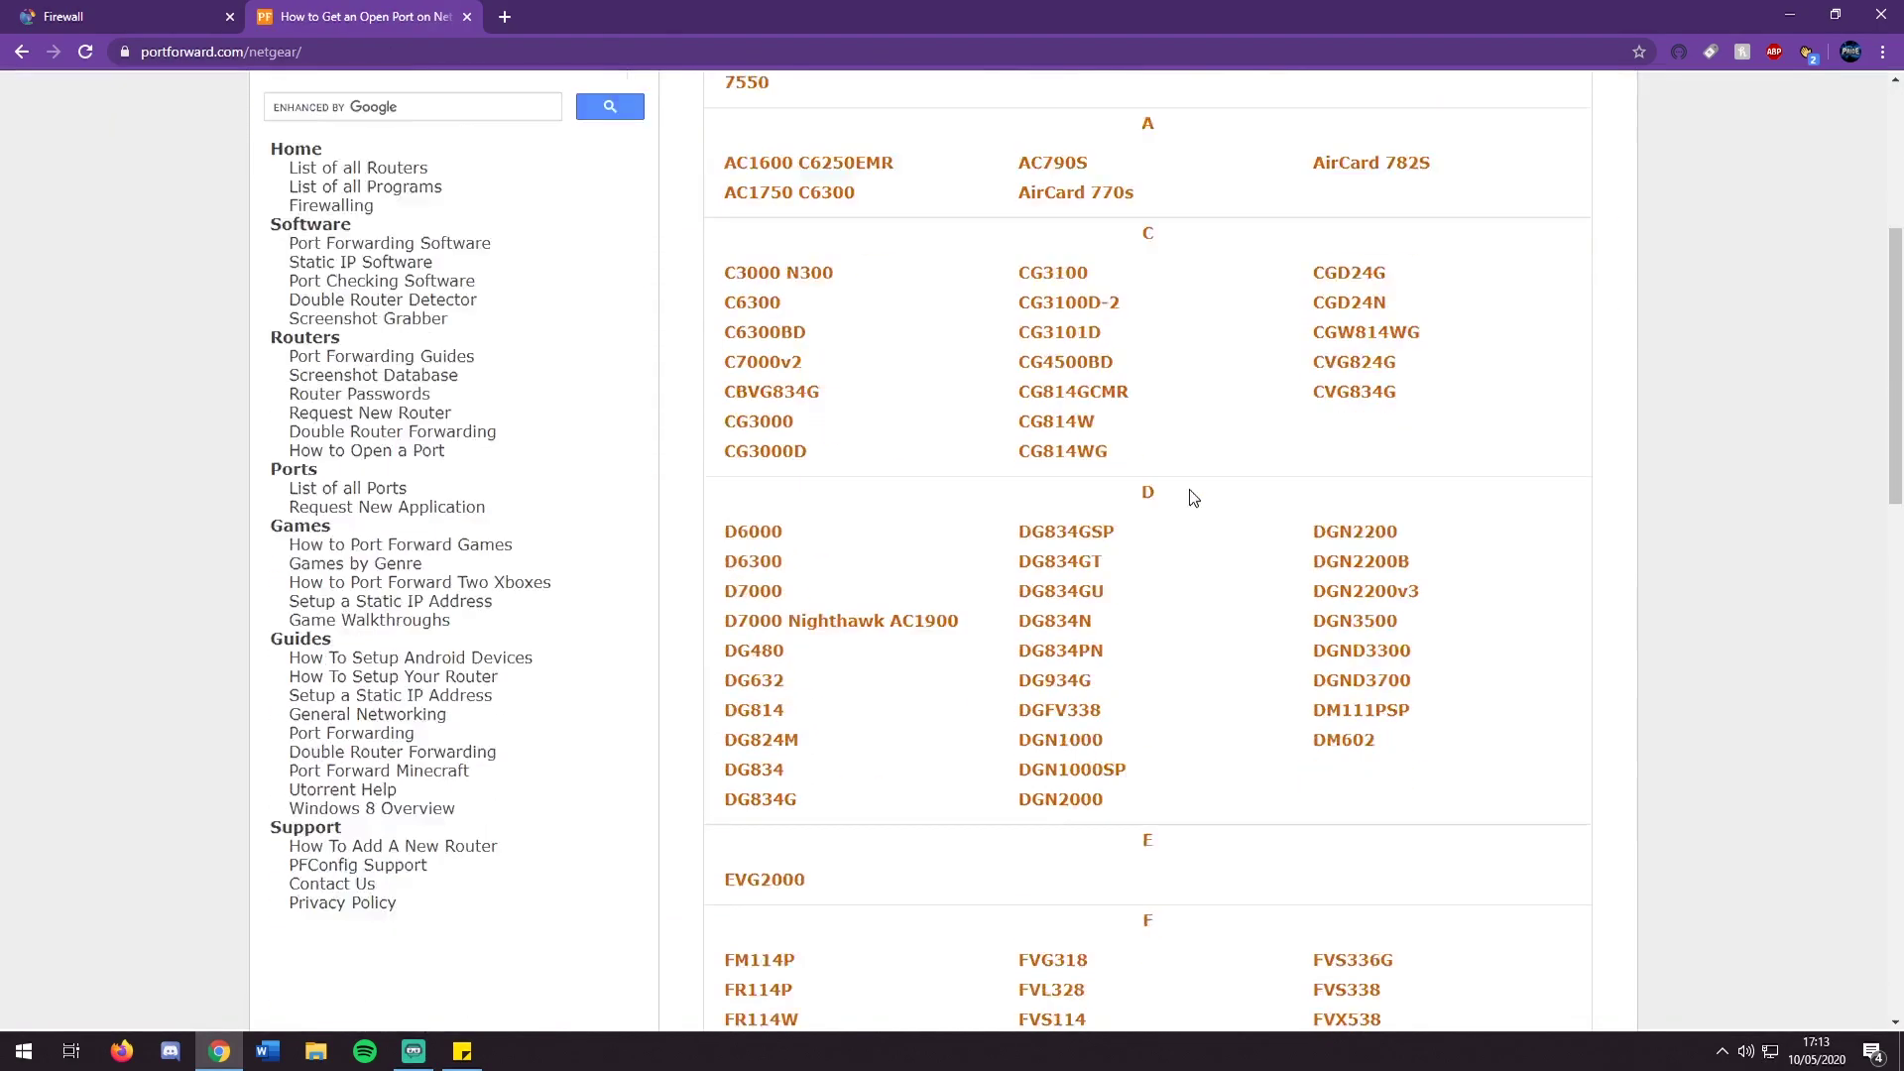
scroll(1279, 510, up, 6)
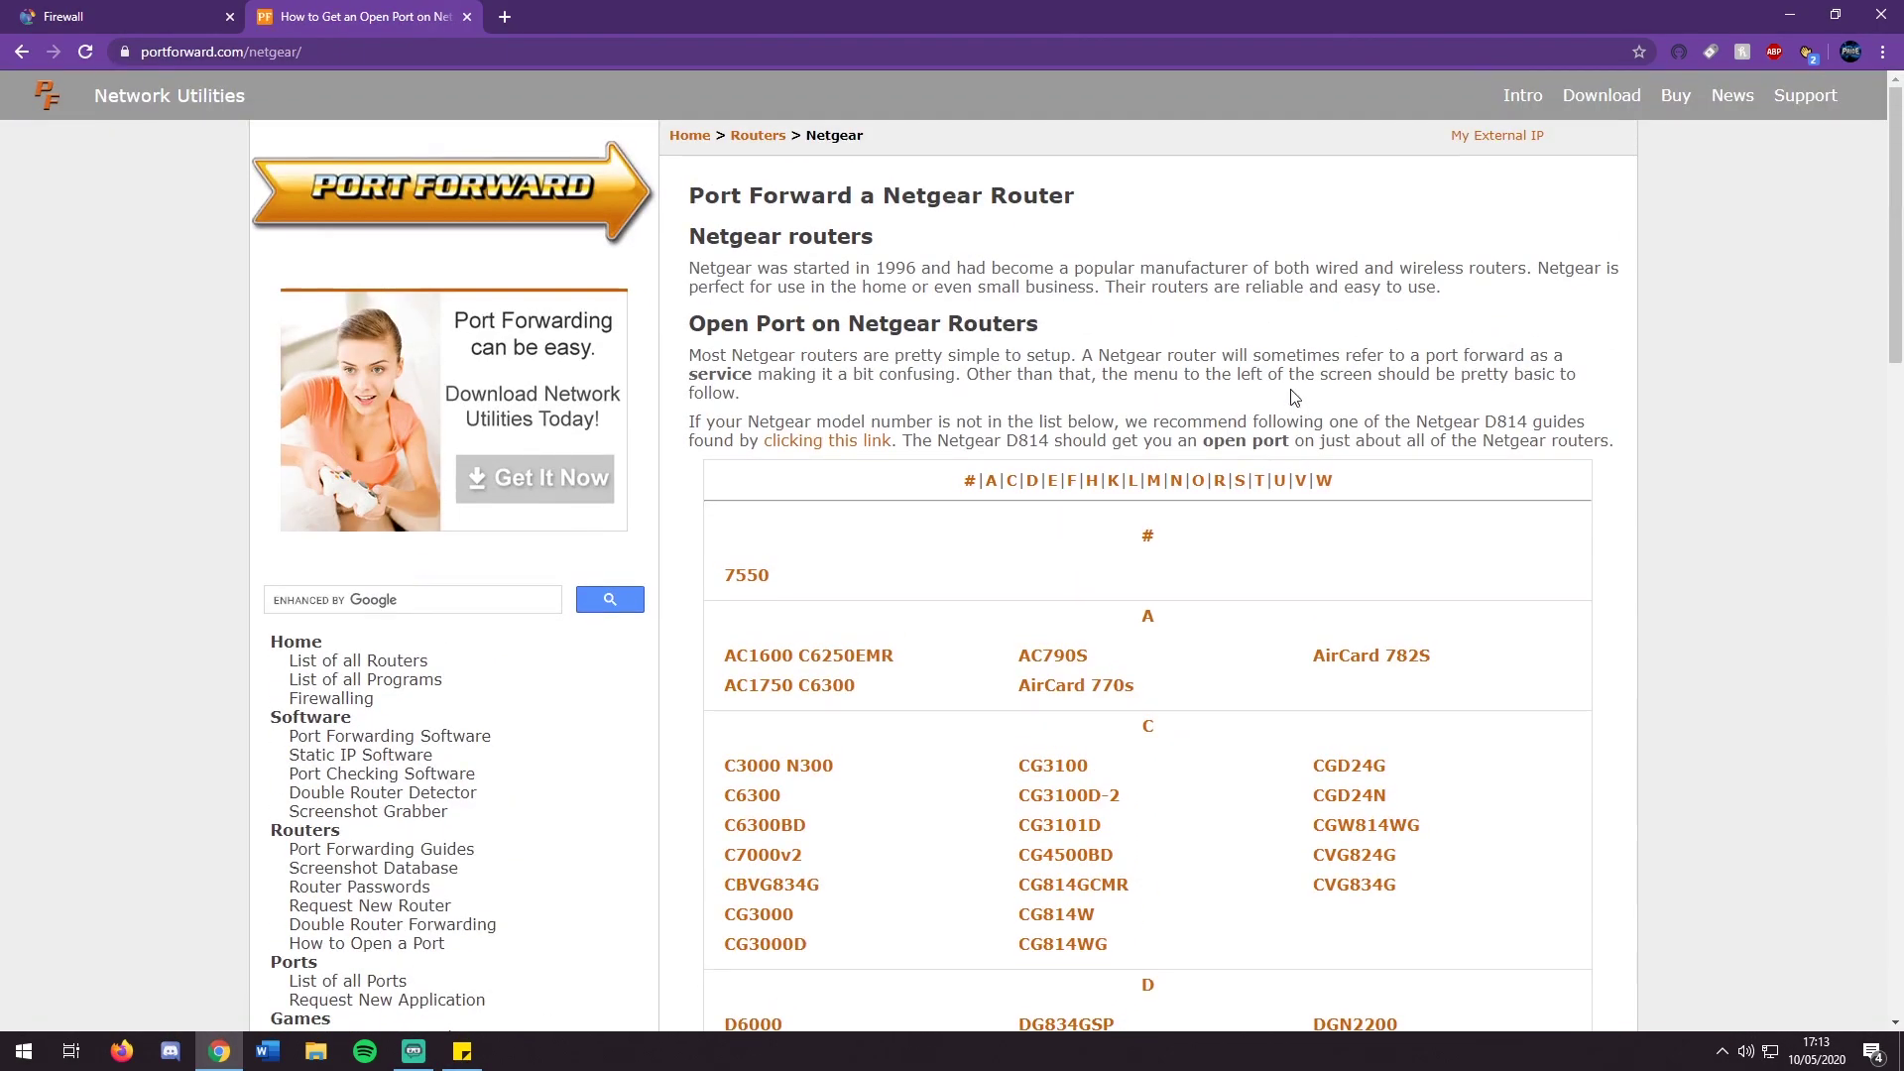
click(1178, 483)
click(766, 377)
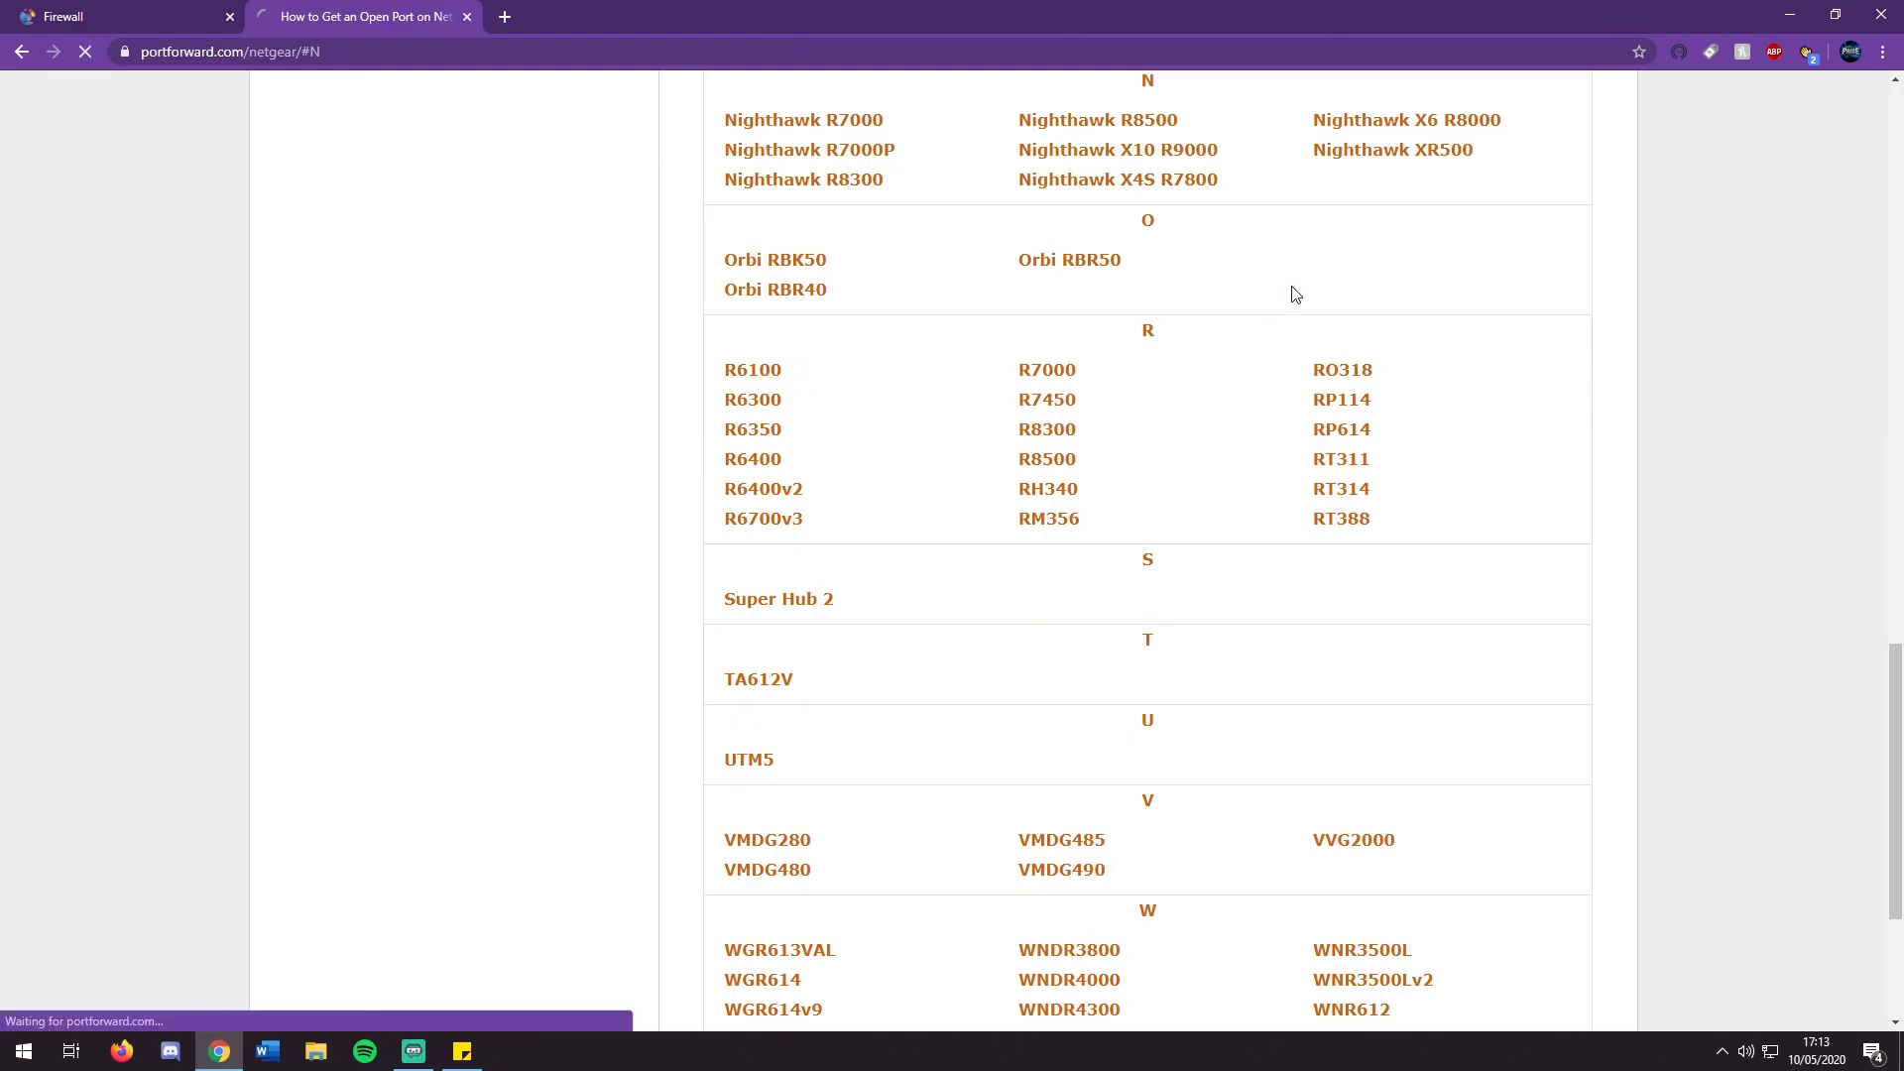
Step: Read the R6100 guide's Step 3 and Xbox Live port 3074 lines, then return to its top
scroll(1190, 318, down, 14)
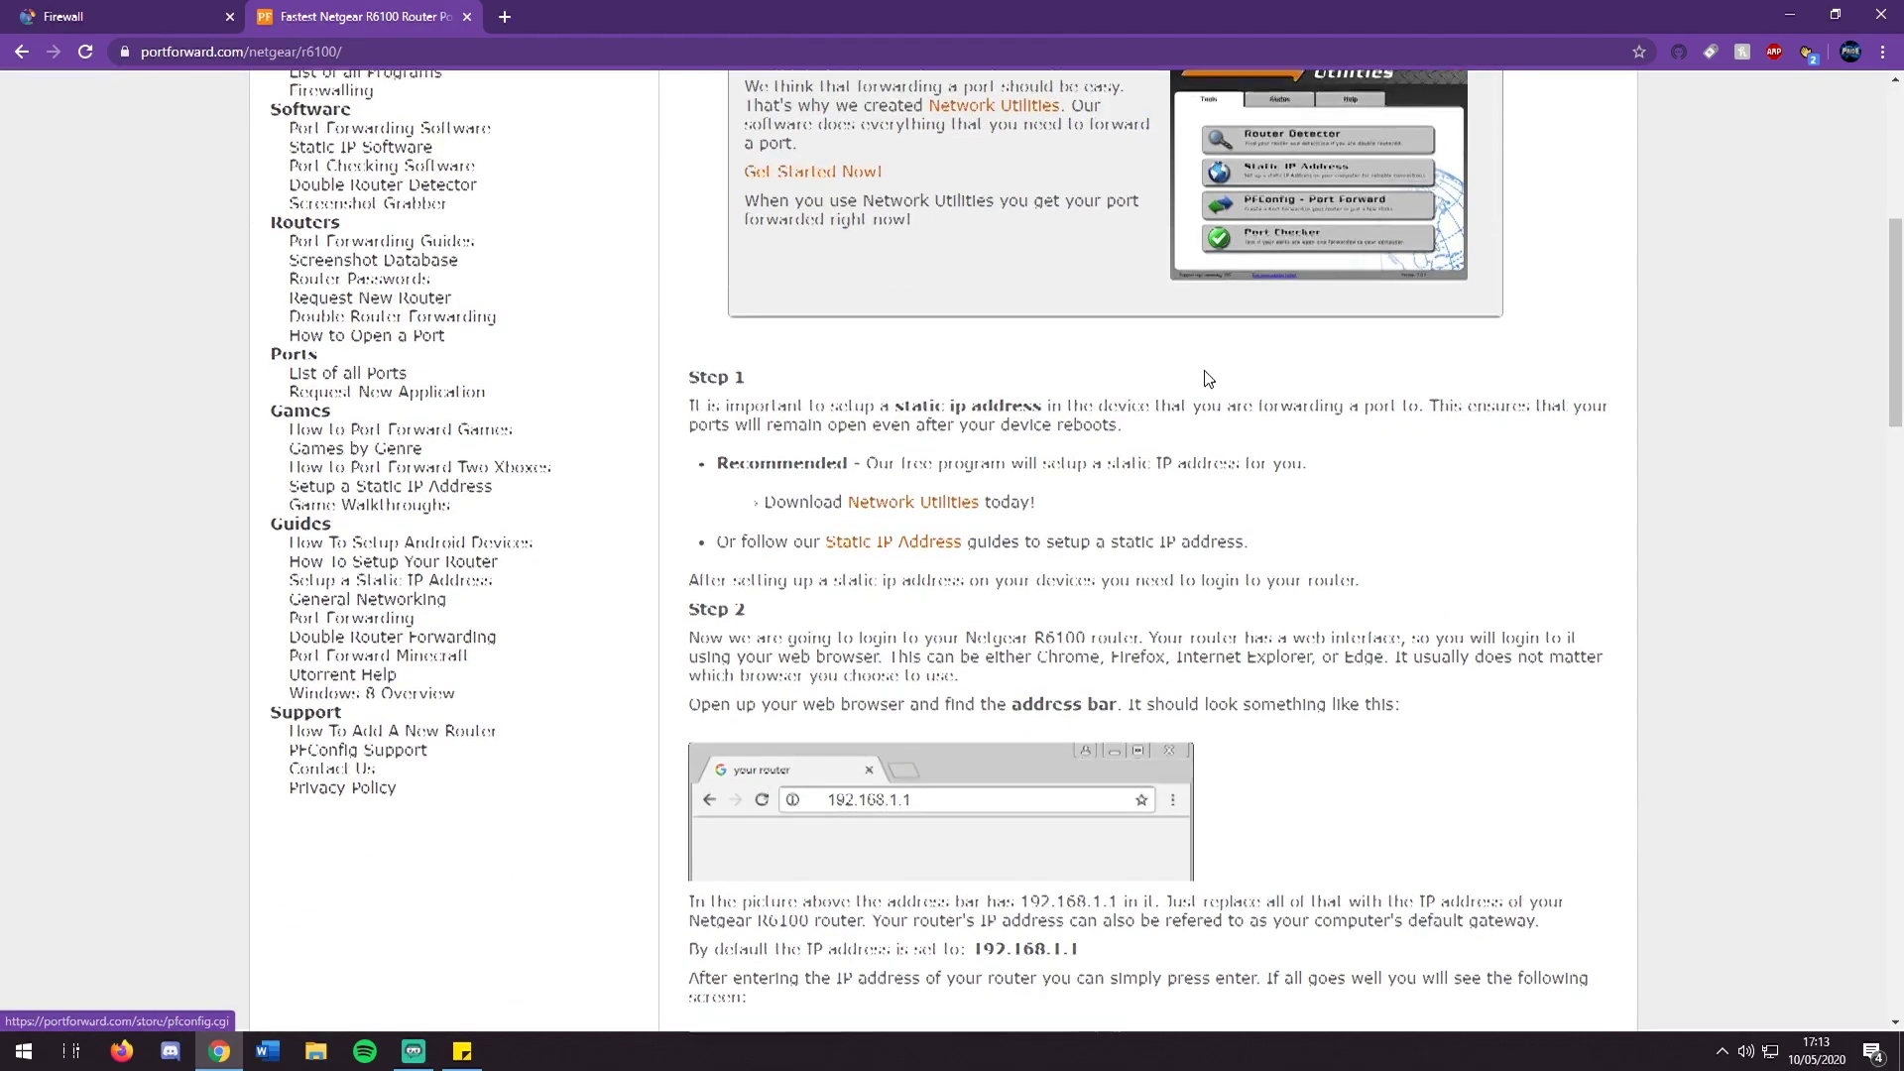
scroll(1140, 343, down, 4)
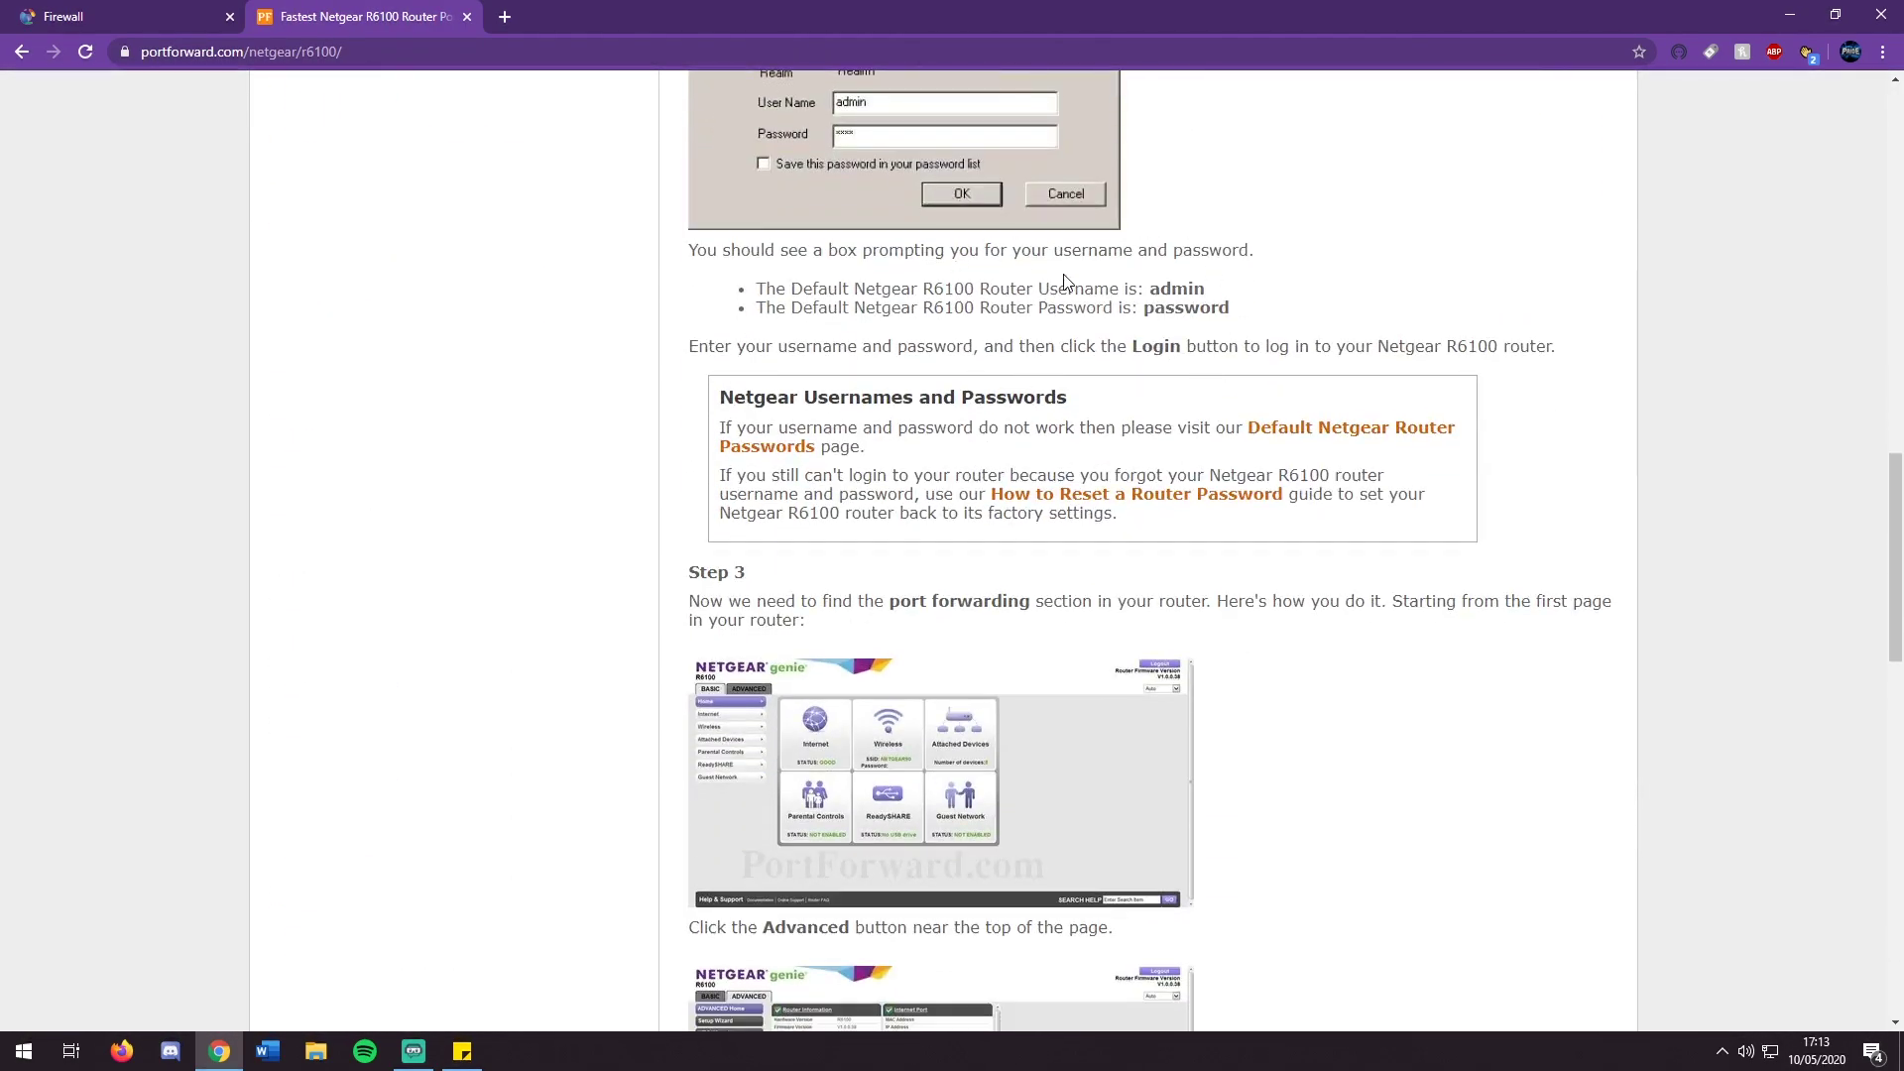
scroll(1169, 334, down, 3)
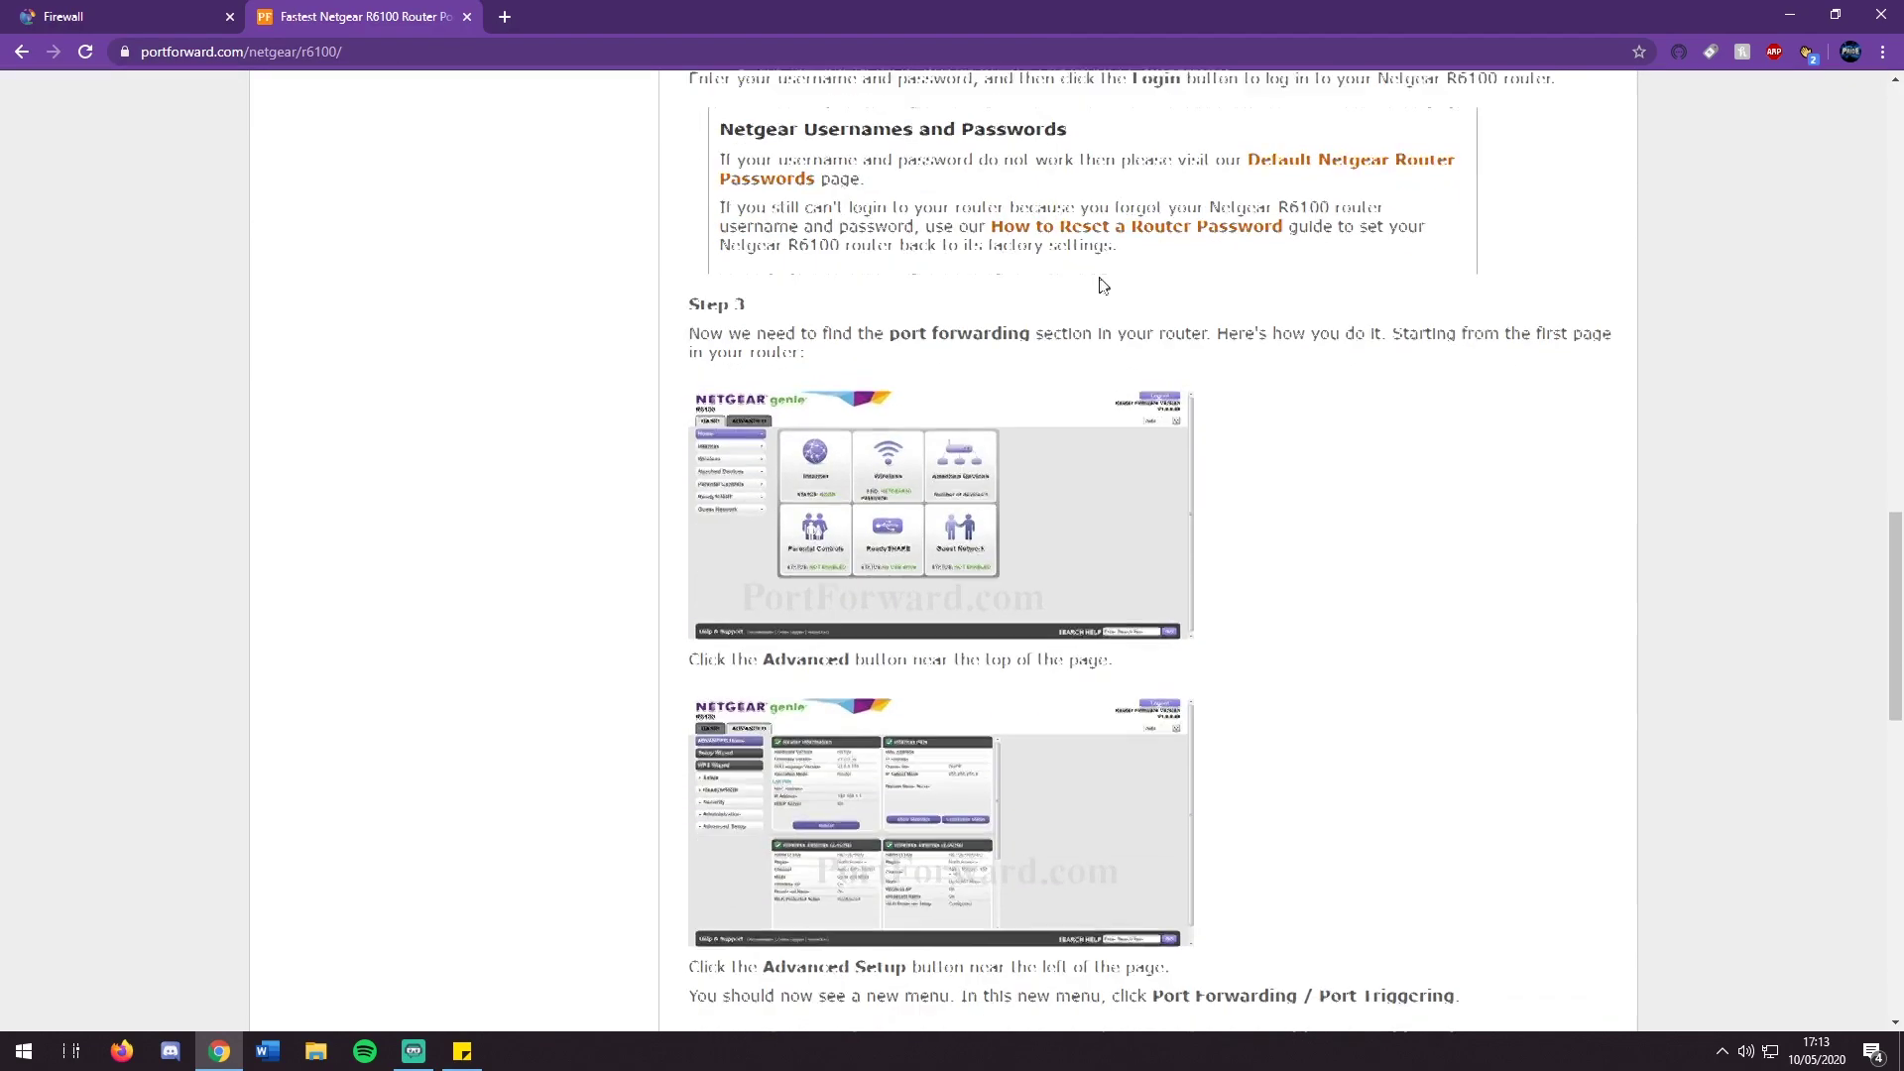
drag(942, 302, 862, 303)
click(800, 302)
scroll(1052, 494, down, 10)
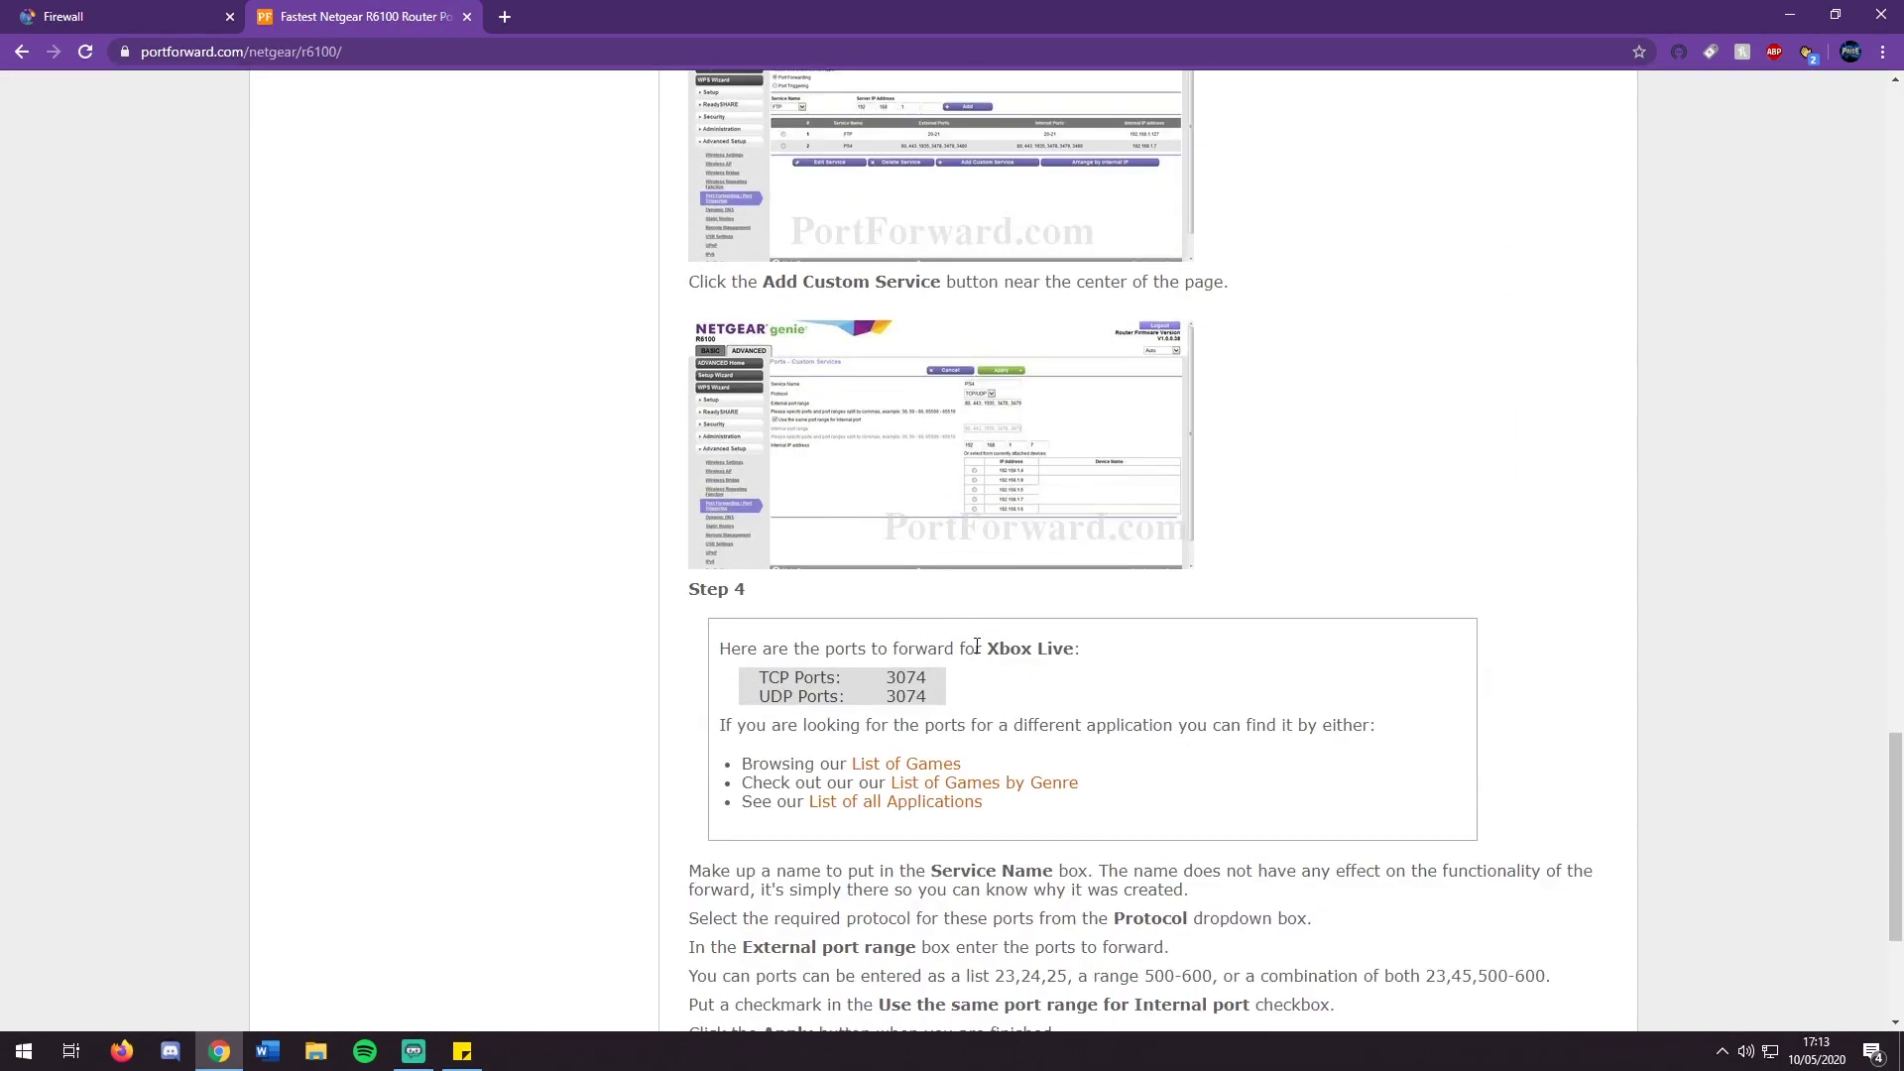
drag(977, 647, 1039, 650)
click(987, 662)
scroll(1110, 427, down, 3)
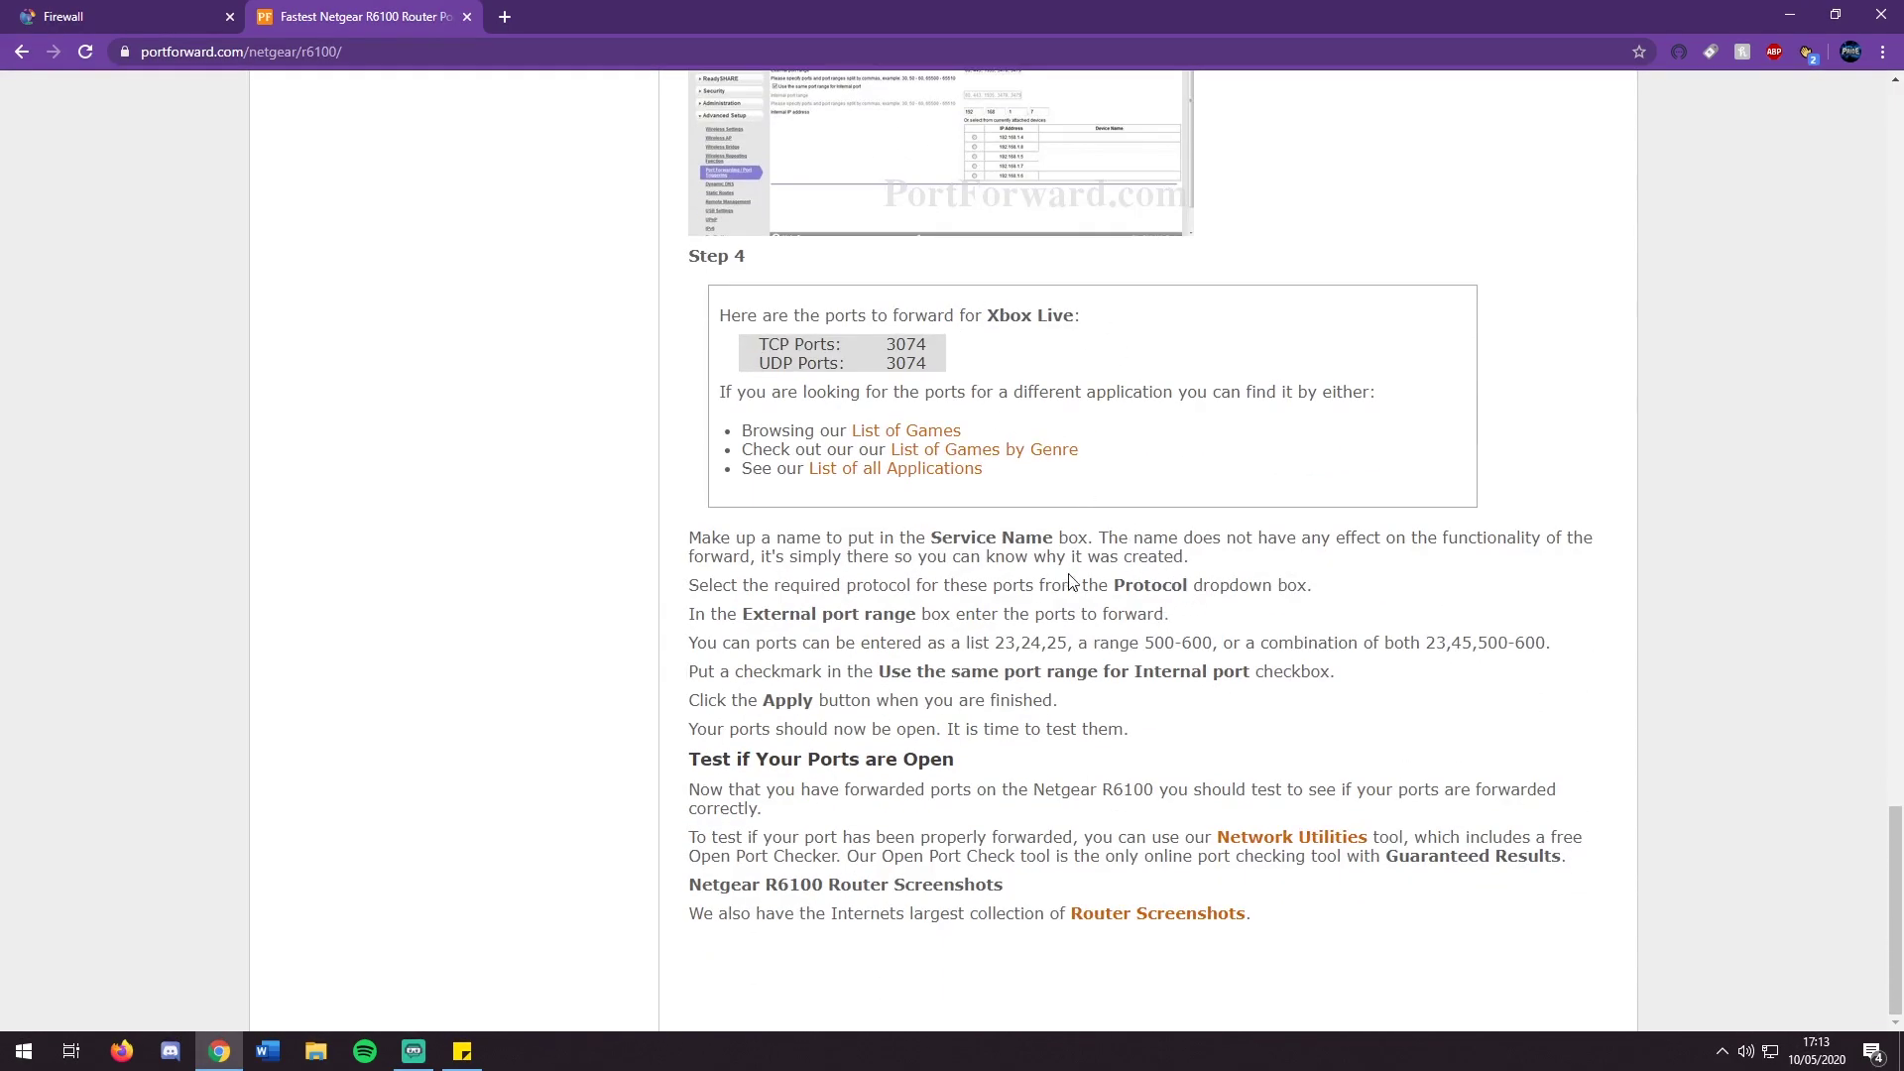
key(Home)
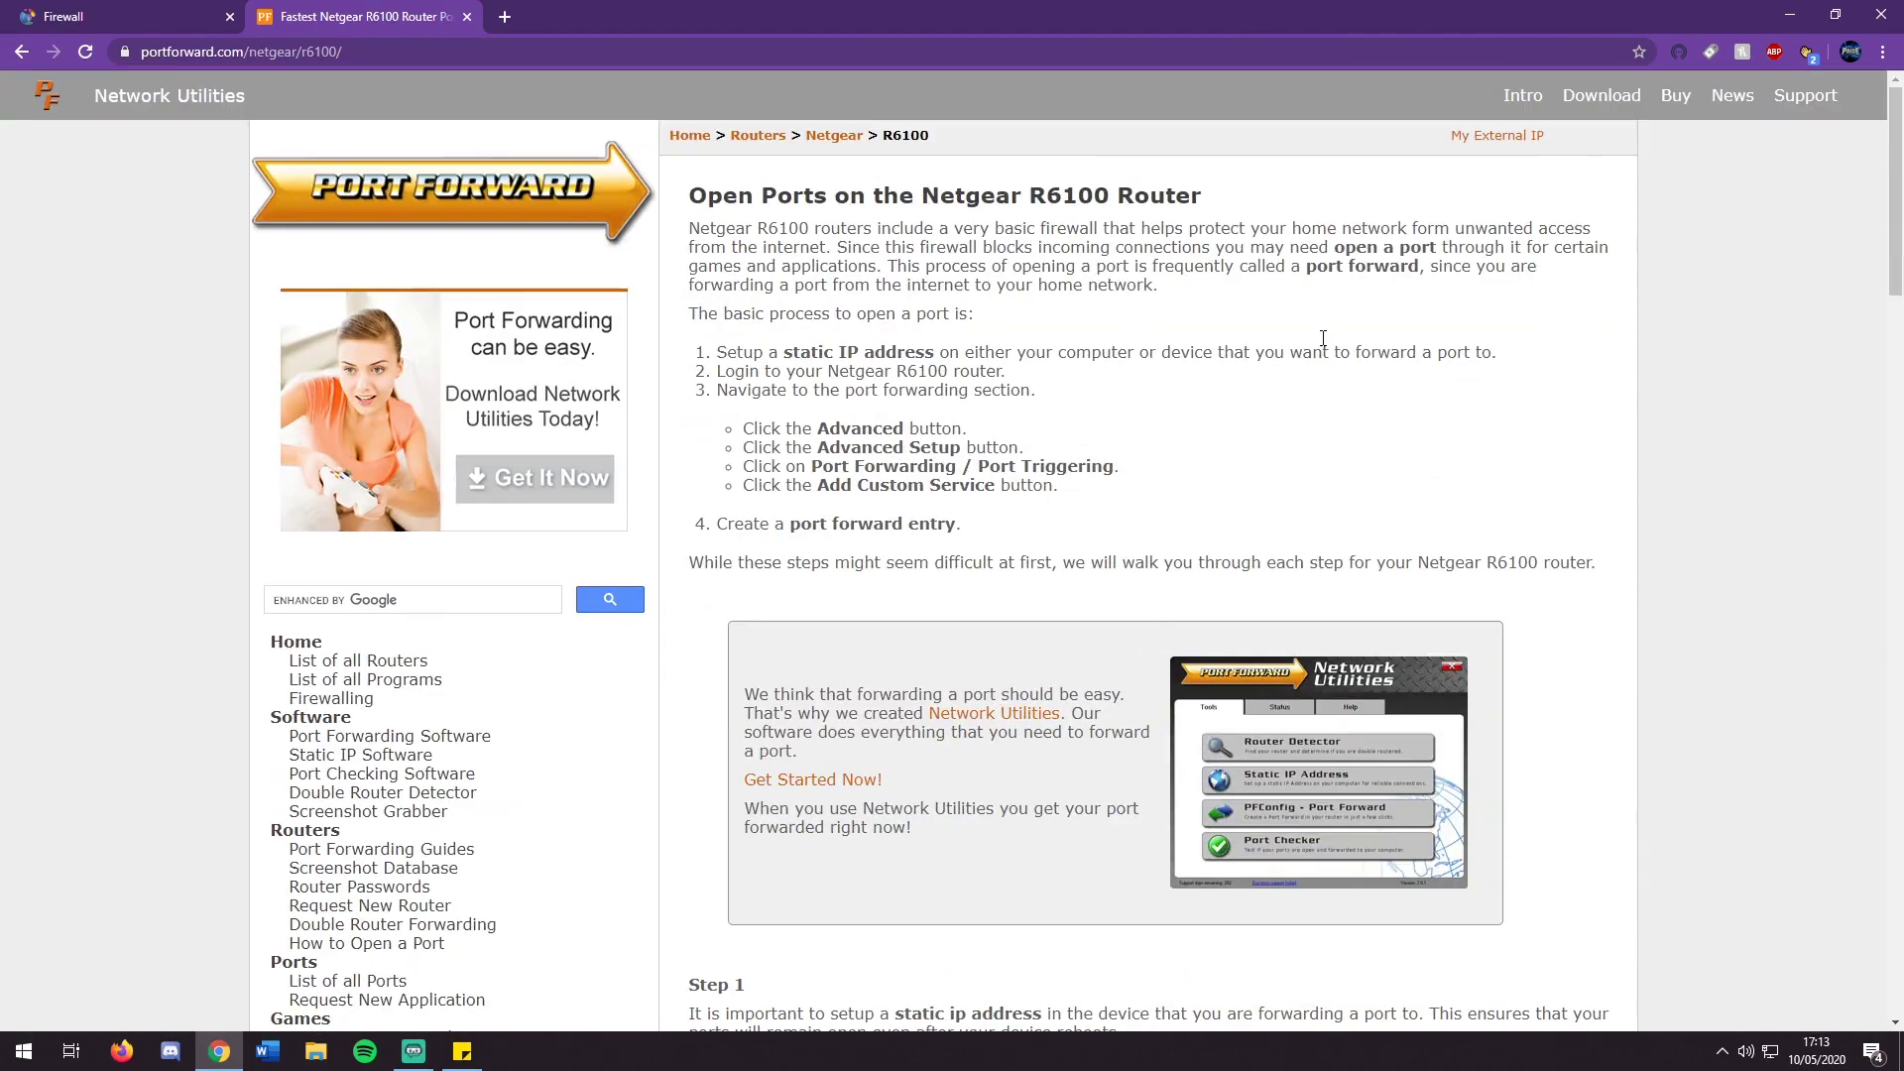
click(169, 10)
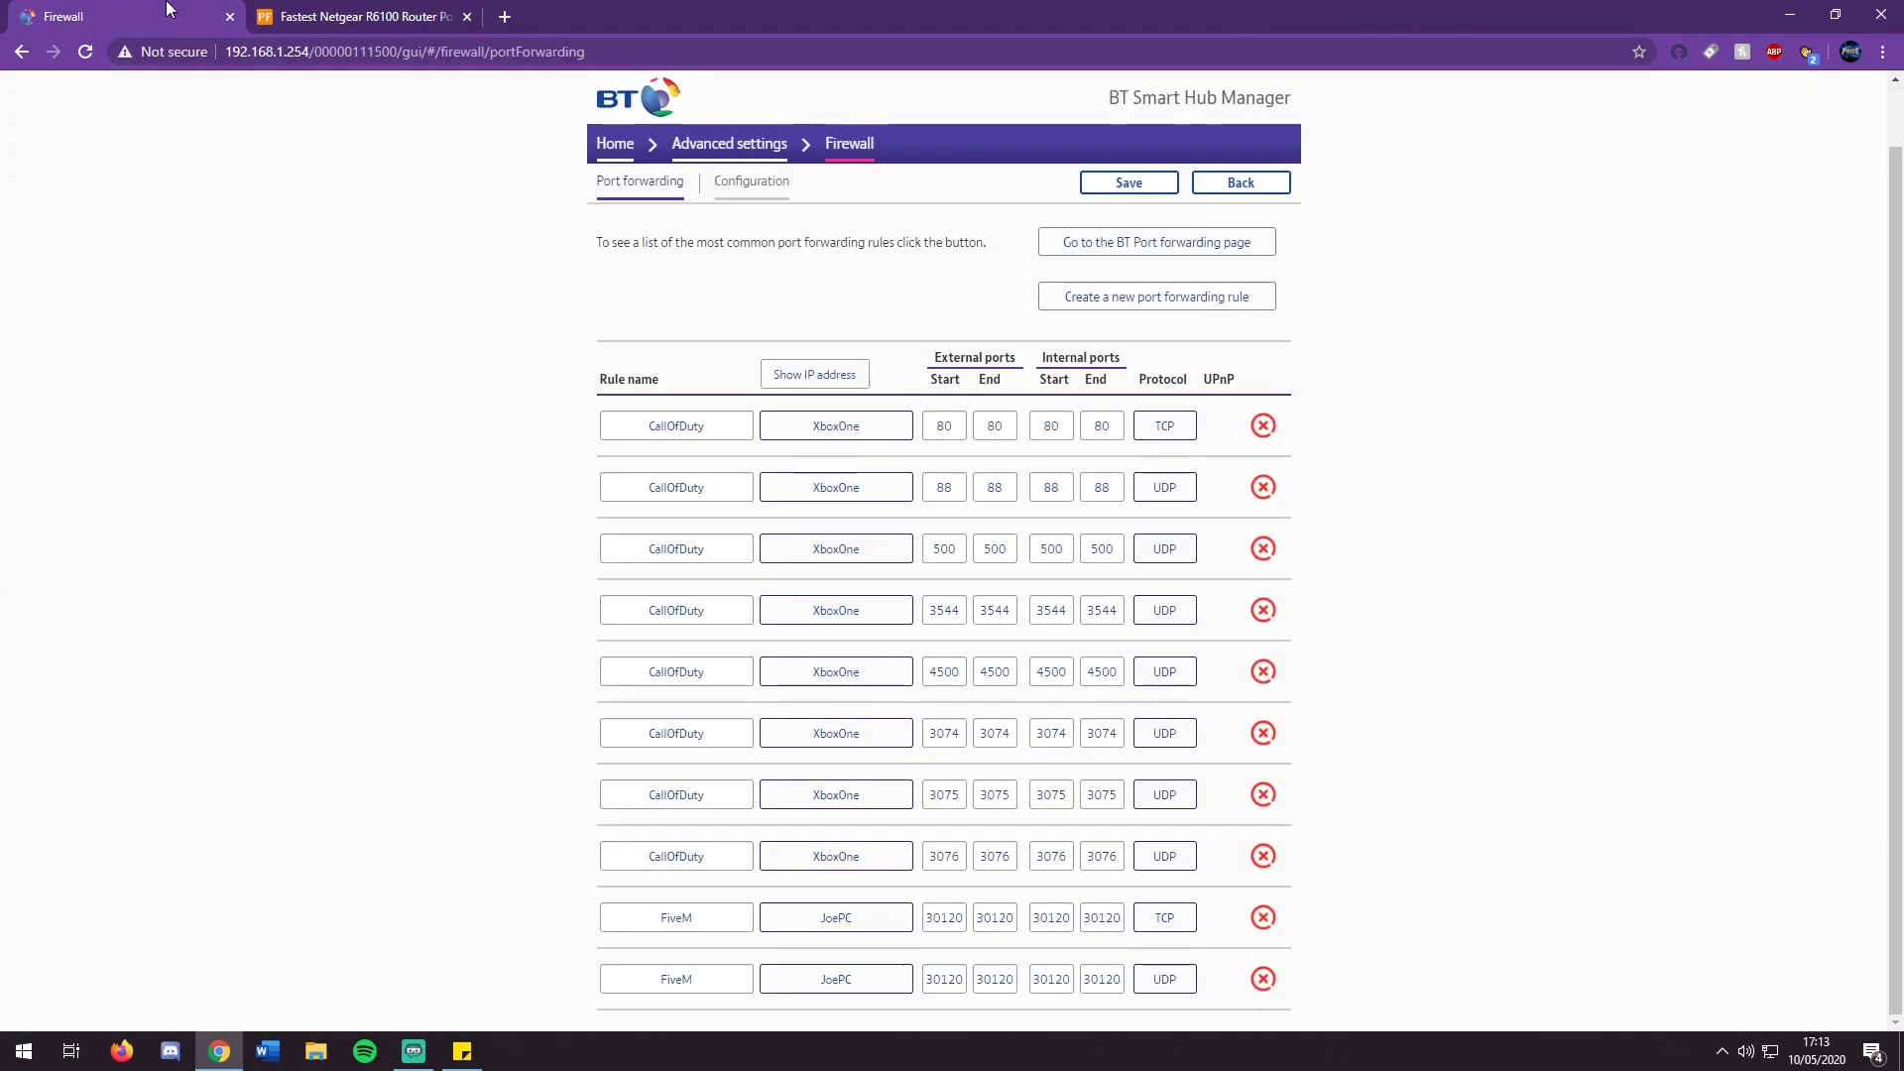